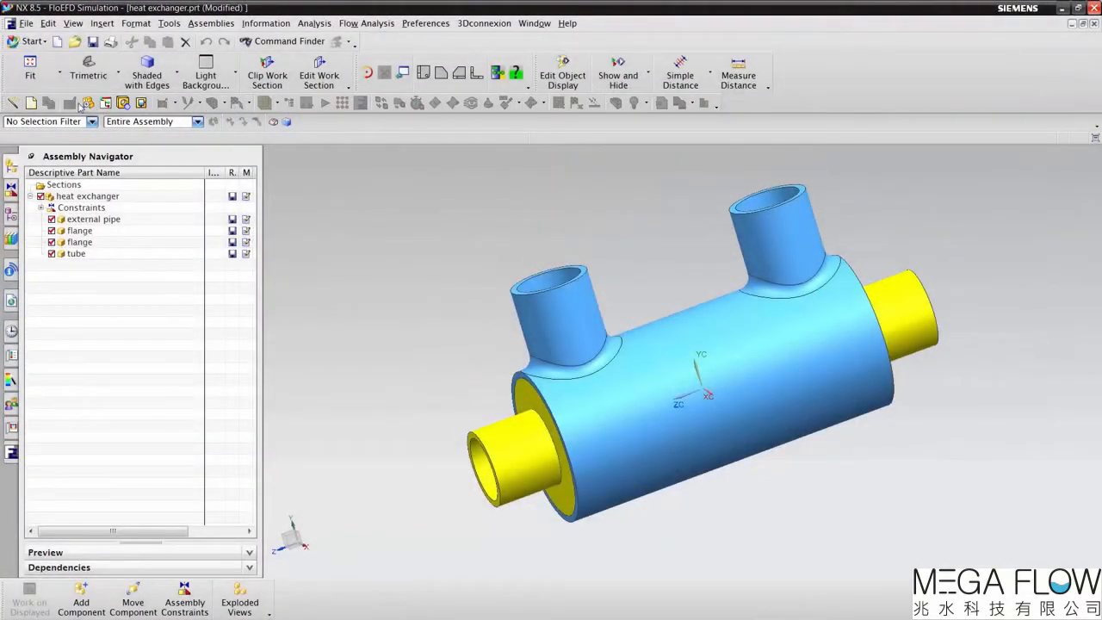
# Step: Run Check Geometry on the heat exchanger assembly with the Internal analysis type, and close the check
pyautogui.click(366, 24)
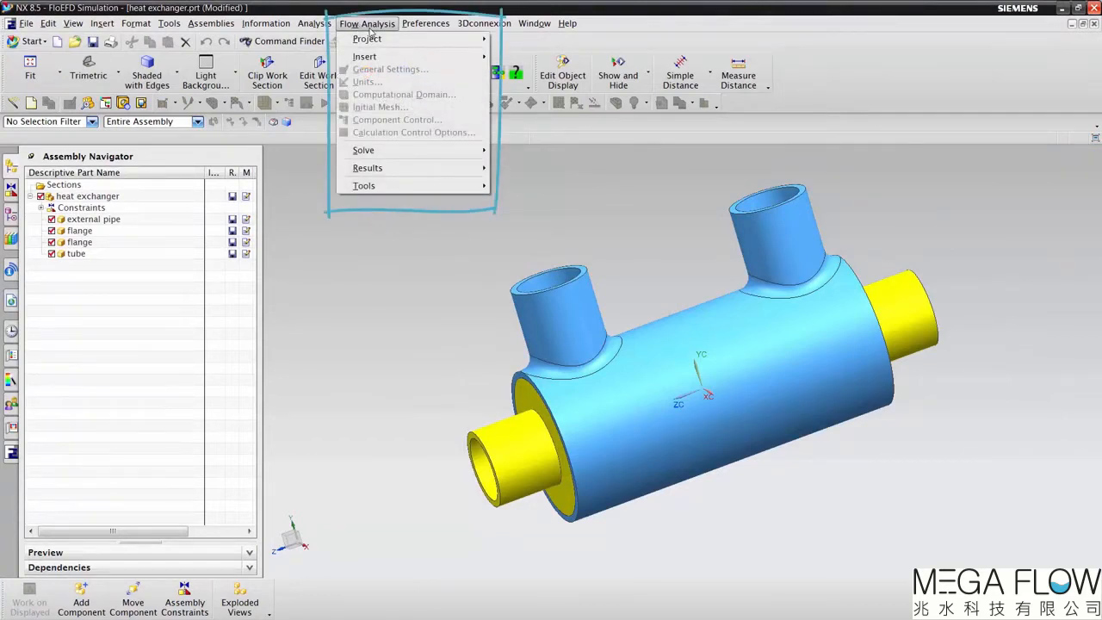
pyautogui.click(378, 262)
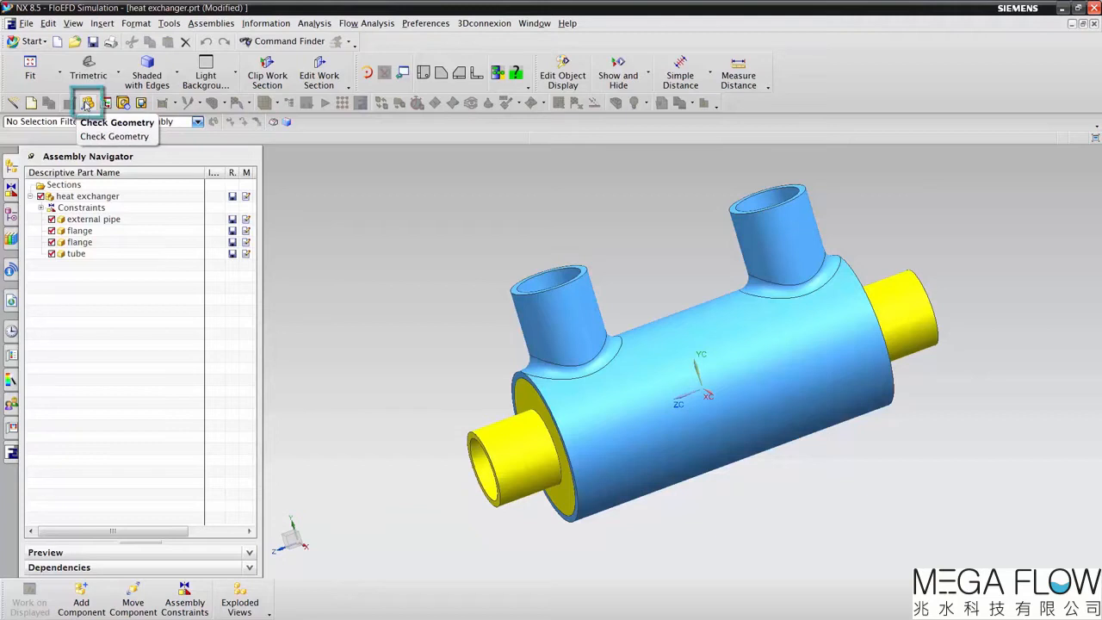
pyautogui.click(353, 23)
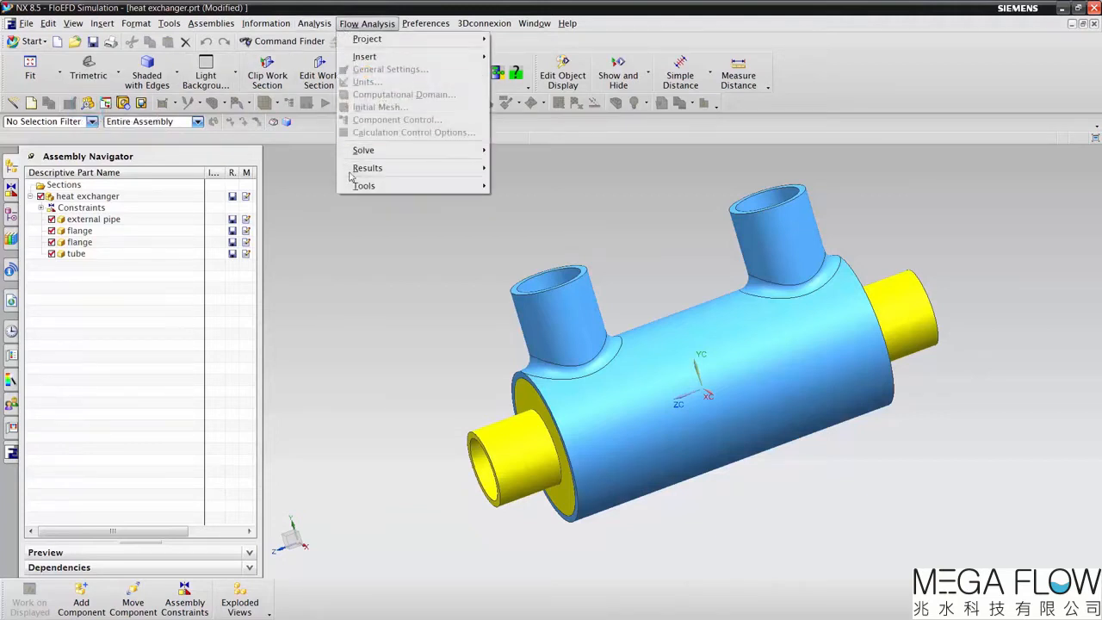
pyautogui.moveTo(363, 187)
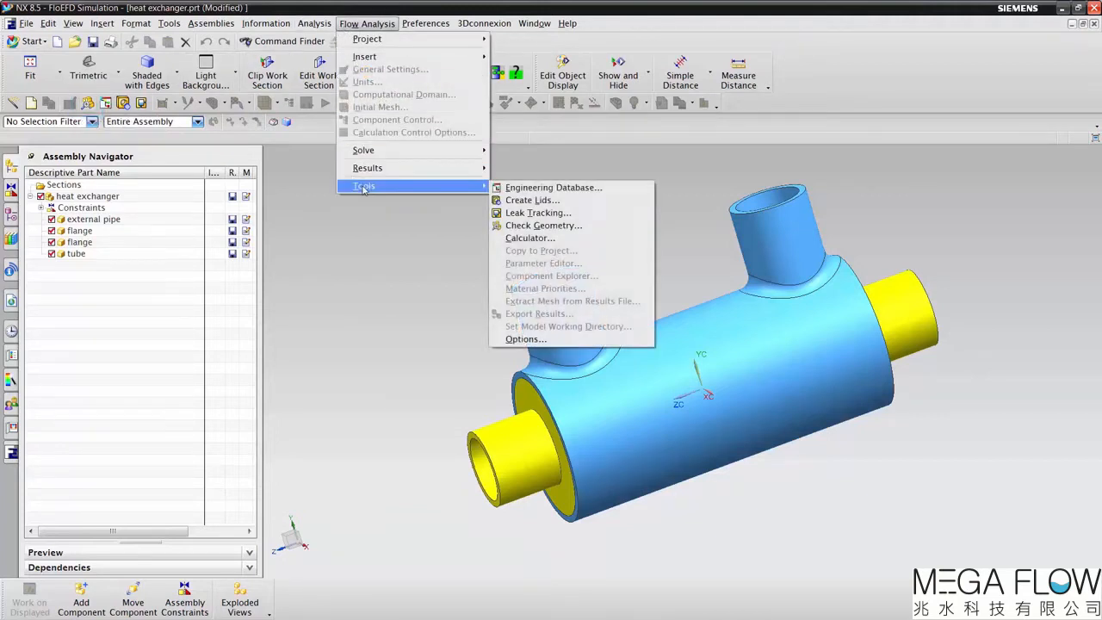
pyautogui.click(509, 227)
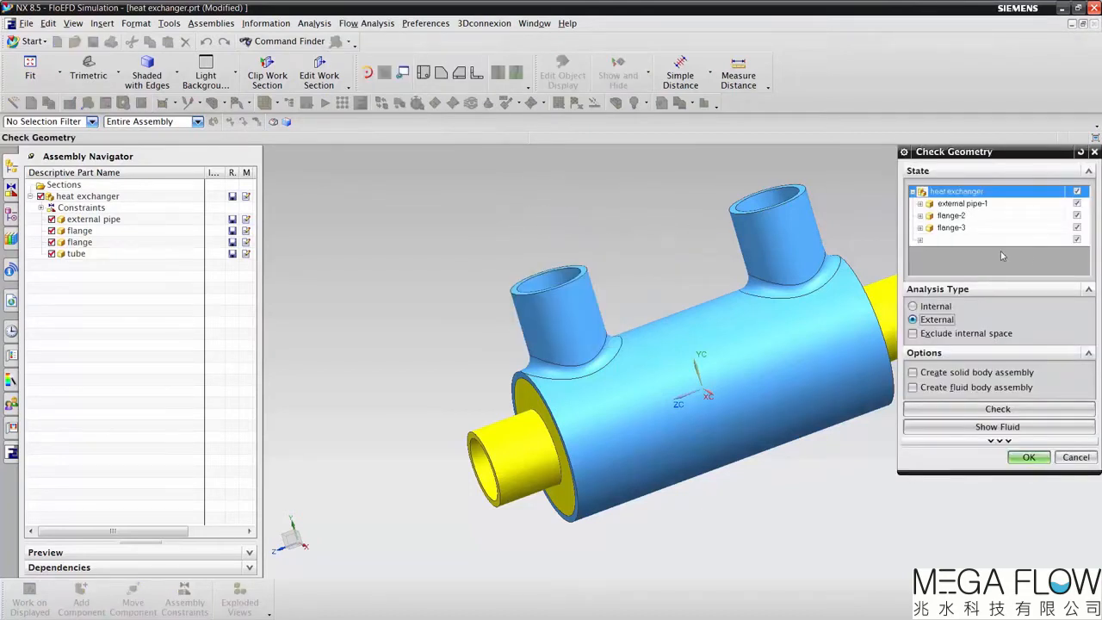
pyautogui.click(936, 307)
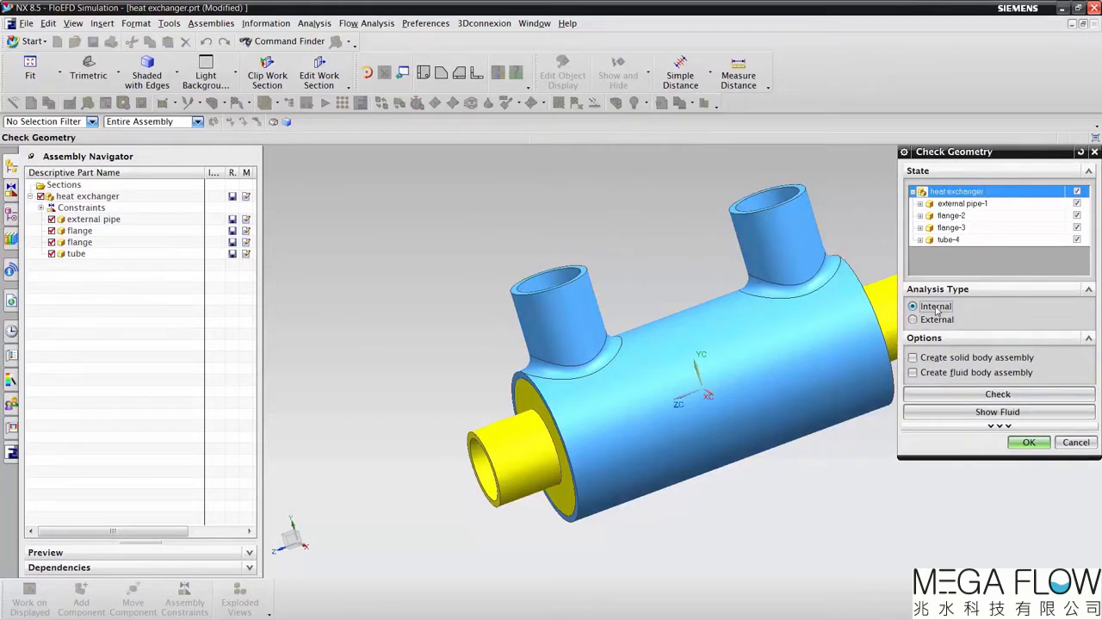
pyautogui.click(1000, 395)
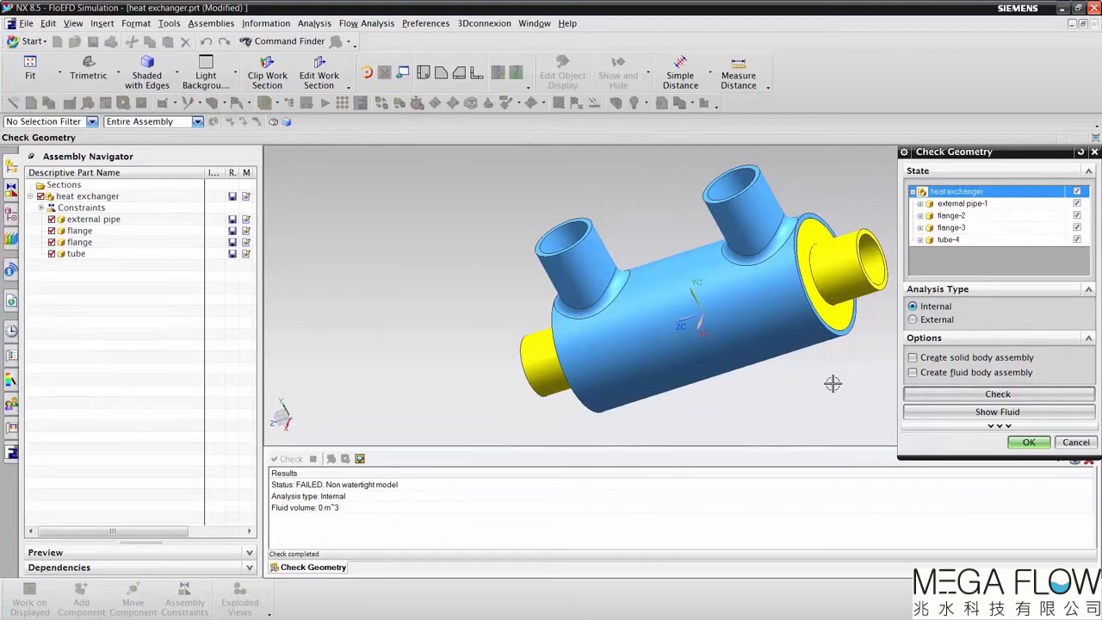
pyautogui.click(1062, 443)
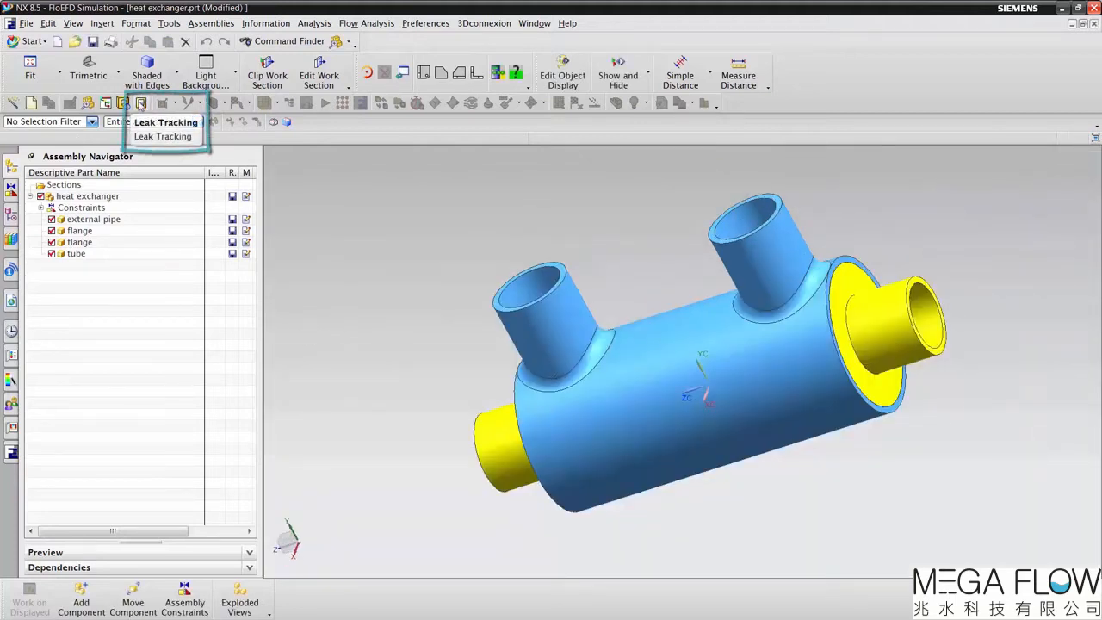
# Step: Use Leak Tracking to find the connection between the external pipe's outer cylindrical face and the inner tube's face, inspect the leak path, and close it
pyautogui.click(141, 105)
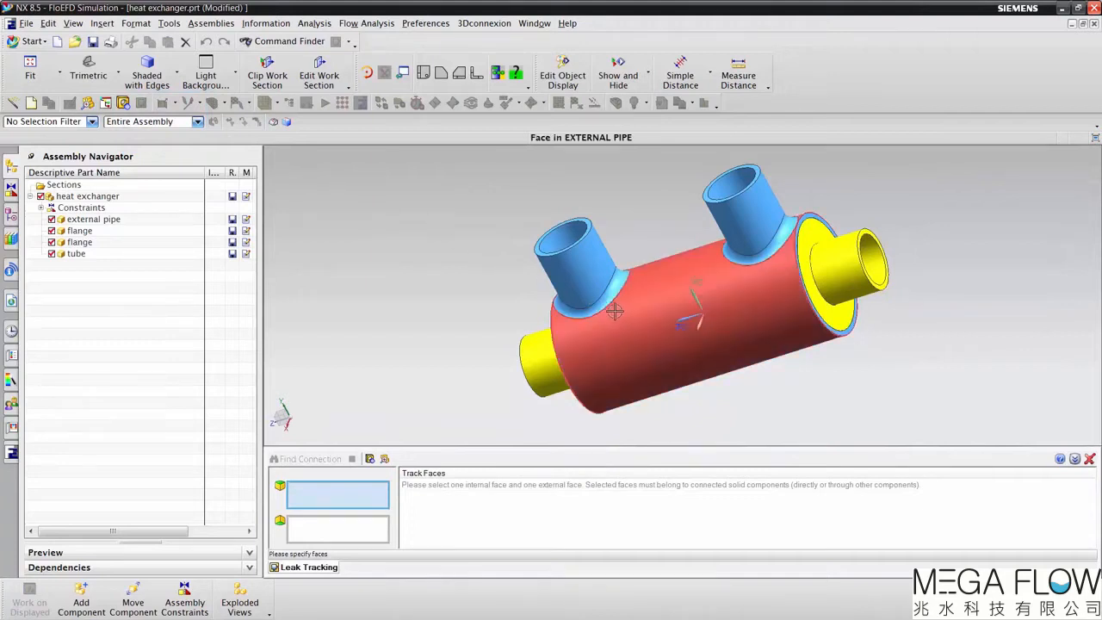
pyautogui.click(629, 327)
pyautogui.moveTo(649, 339); pyautogui.dragTo(590, 282, button='middle')
pyautogui.click(591, 282)
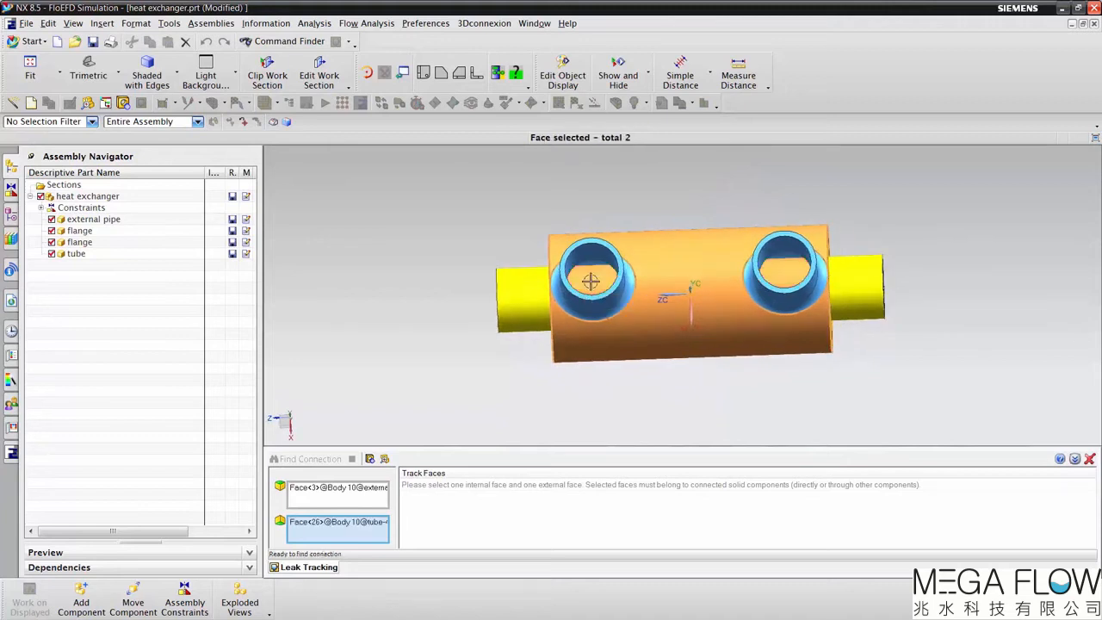
pyautogui.click(325, 463)
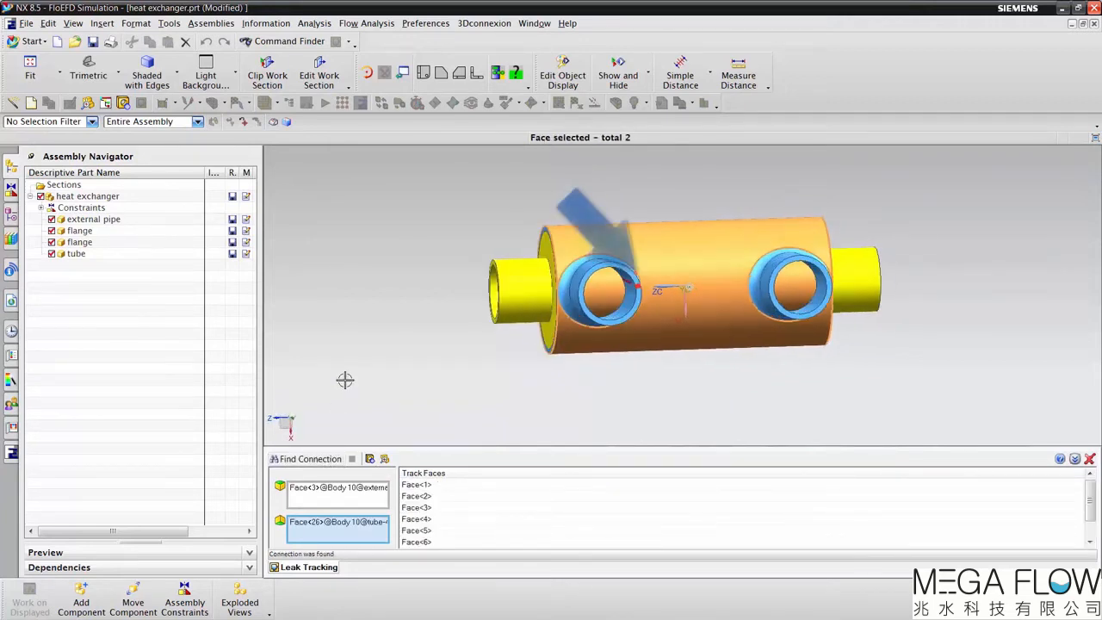
pyautogui.moveTo(346, 380)
pyautogui.mouseDown(button='middle')
pyautogui.moveTo(579, 295)
pyautogui.moveTo(650, 285)
pyautogui.moveTo(594, 293)
pyautogui.moveTo(635, 272)
pyautogui.moveTo(607, 288)
pyautogui.mouseUp(button='middle')
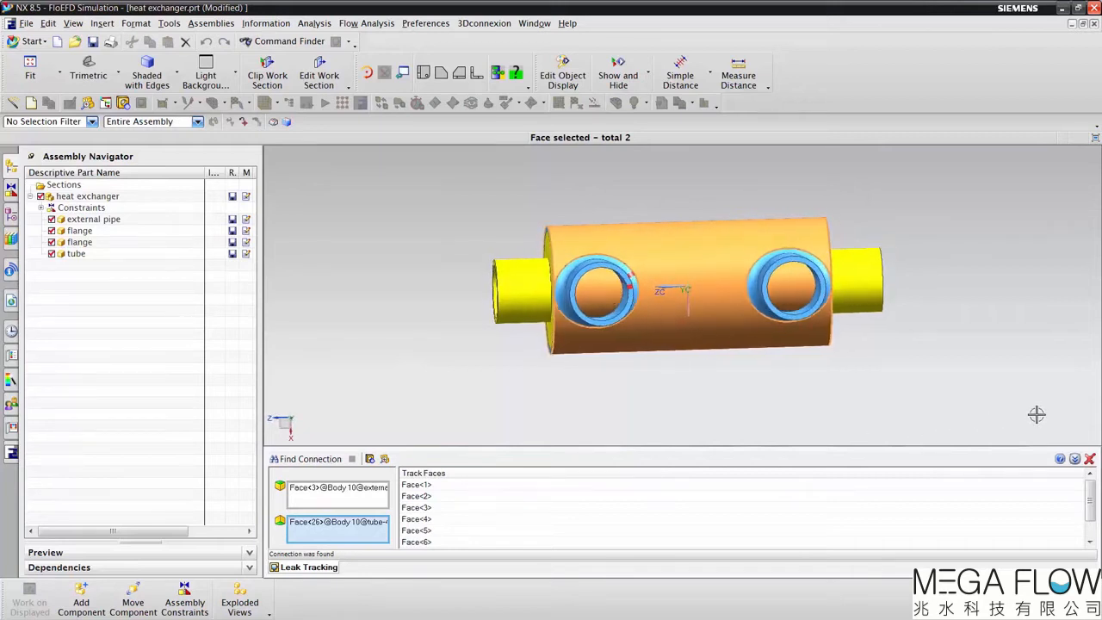
pyautogui.click(1090, 459)
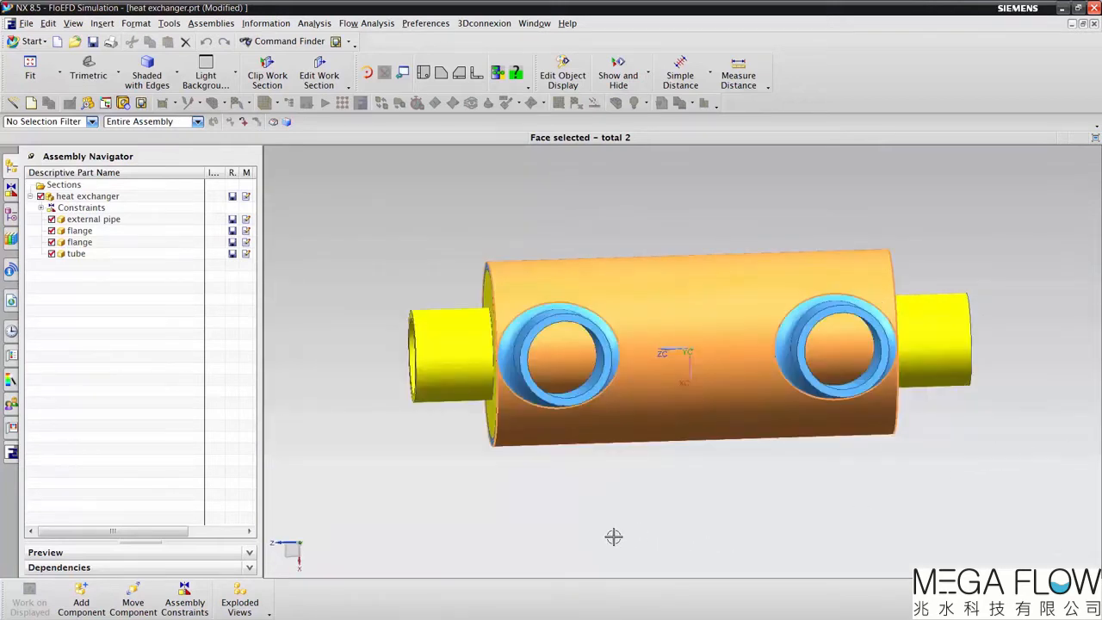
# Step: Switch the heat exchanger assembly to the Modeling application
pyautogui.moveTo(478, 531); pyautogui.dragTo(418, 465, button='middle')
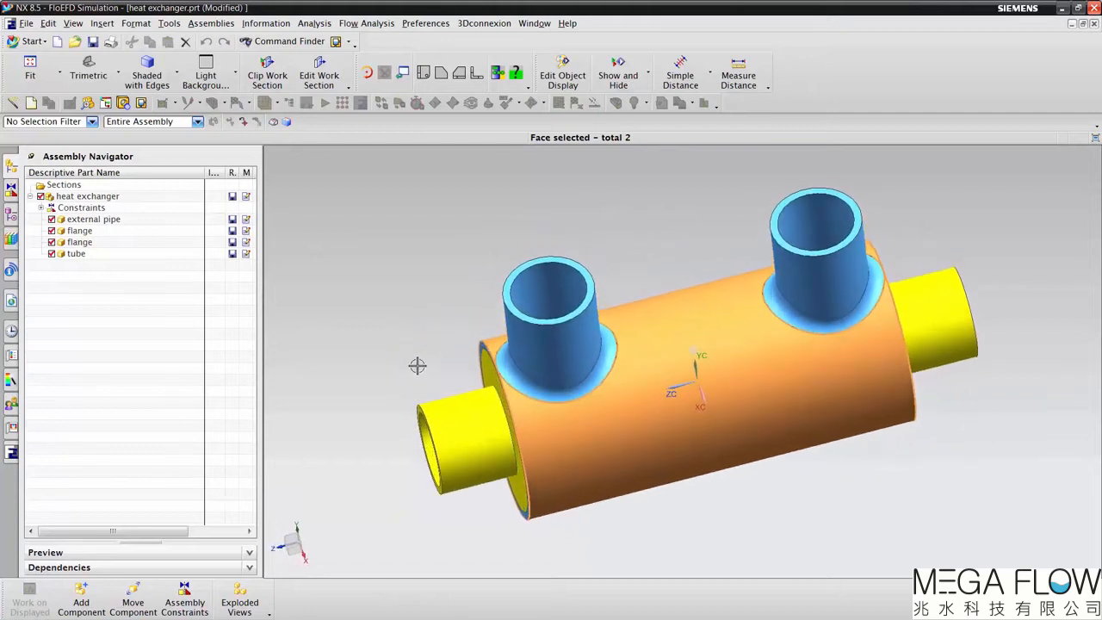
pyautogui.moveTo(417, 364); pyautogui.dragTo(402, 313, button='middle')
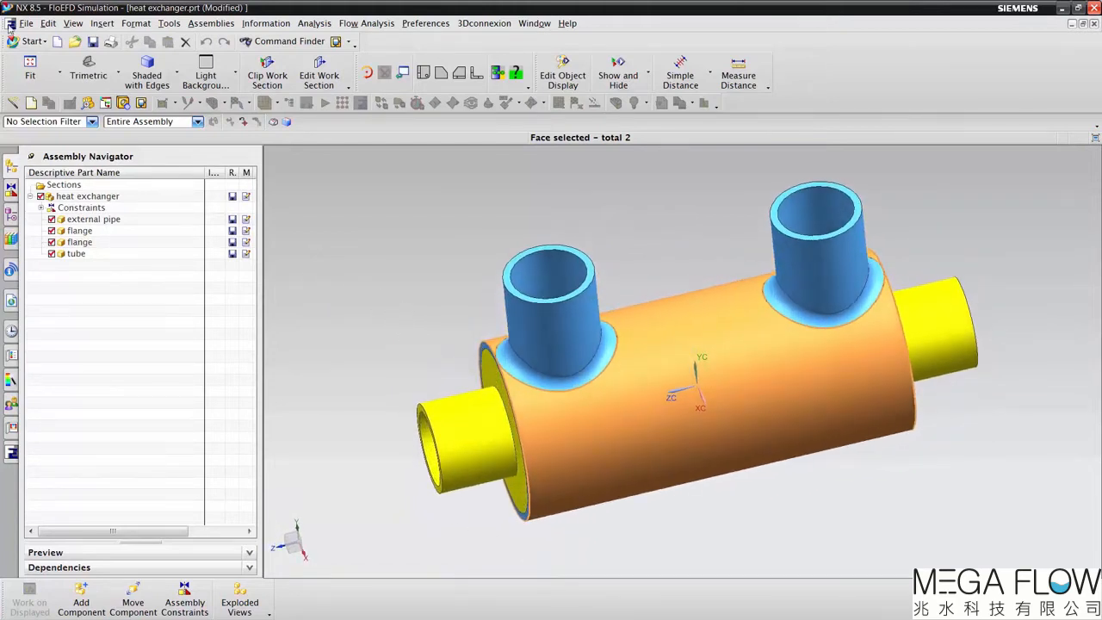
pyautogui.click(29, 41)
pyautogui.click(61, 55)
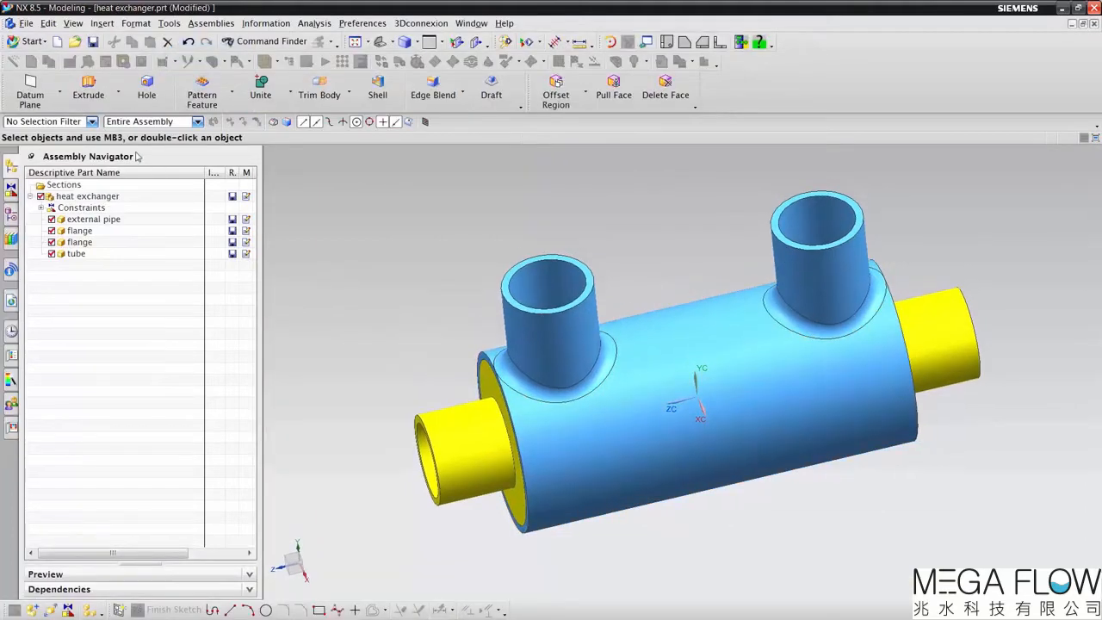
# Step: Start an Extrude and create its section sketch on Fixed Datum Plane (4) at the open end of the flange pipe
pyautogui.moveTo(313, 241); pyautogui.dragTo(239, 253, button='middle')
pyautogui.click(88, 88)
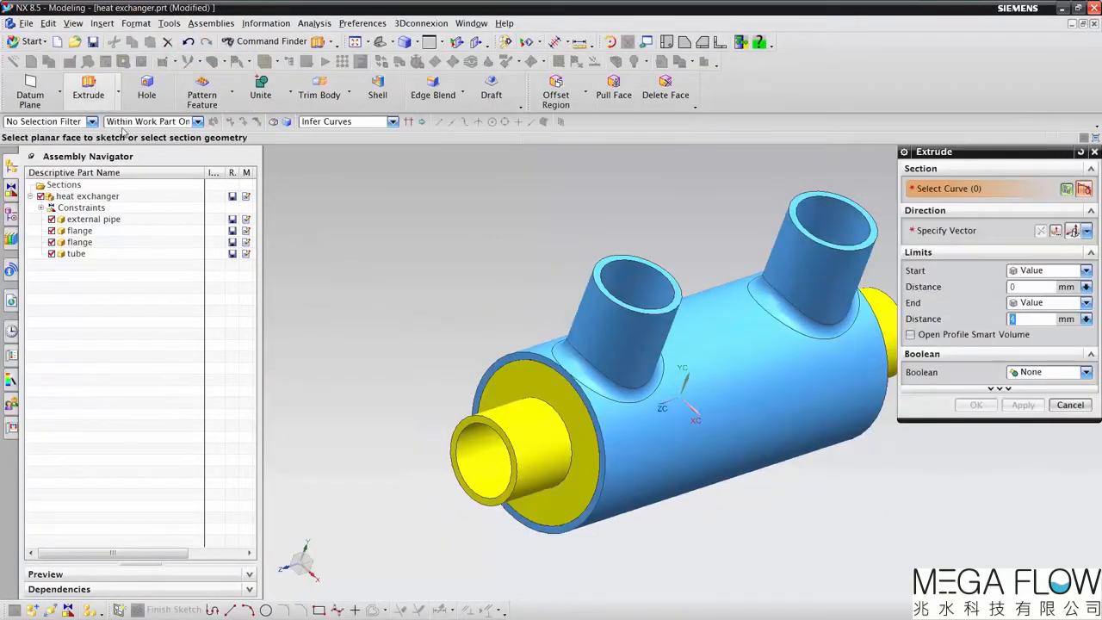
pyautogui.click(11, 231)
pyautogui.click(95, 271)
pyautogui.moveTo(592, 271); pyautogui.dragTo(947, 513, button='middle')
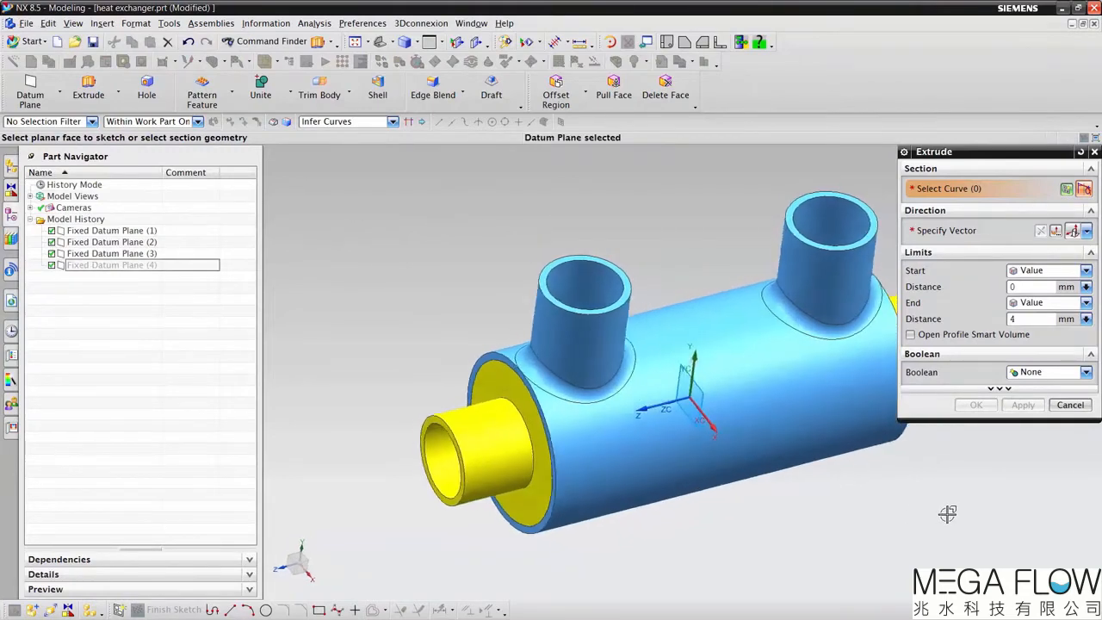
pyautogui.click(1065, 188)
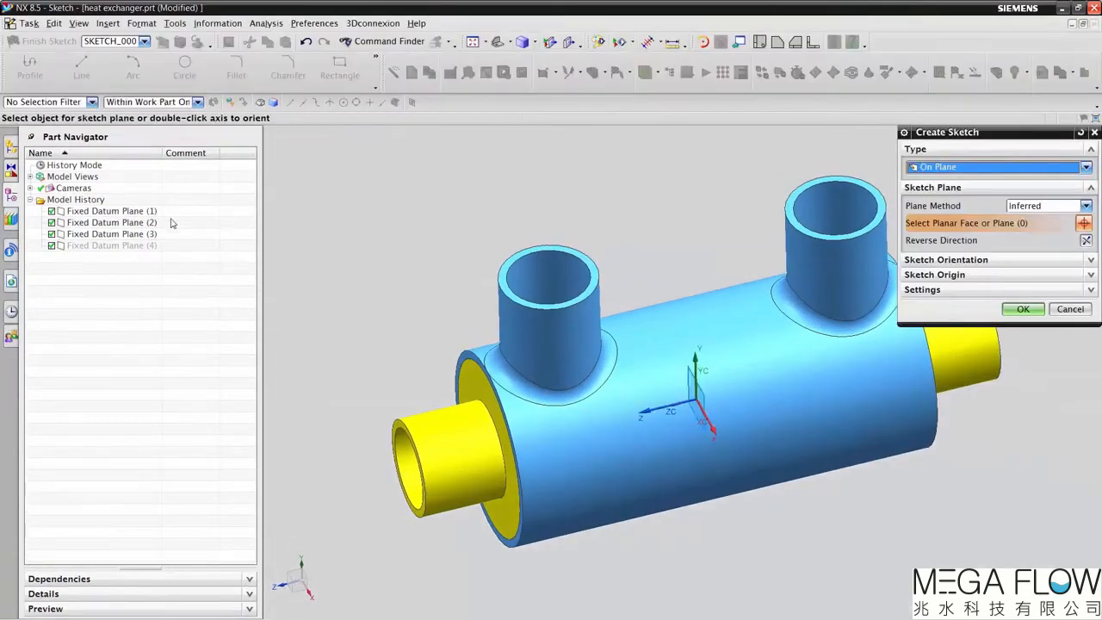
pyautogui.click(136, 247)
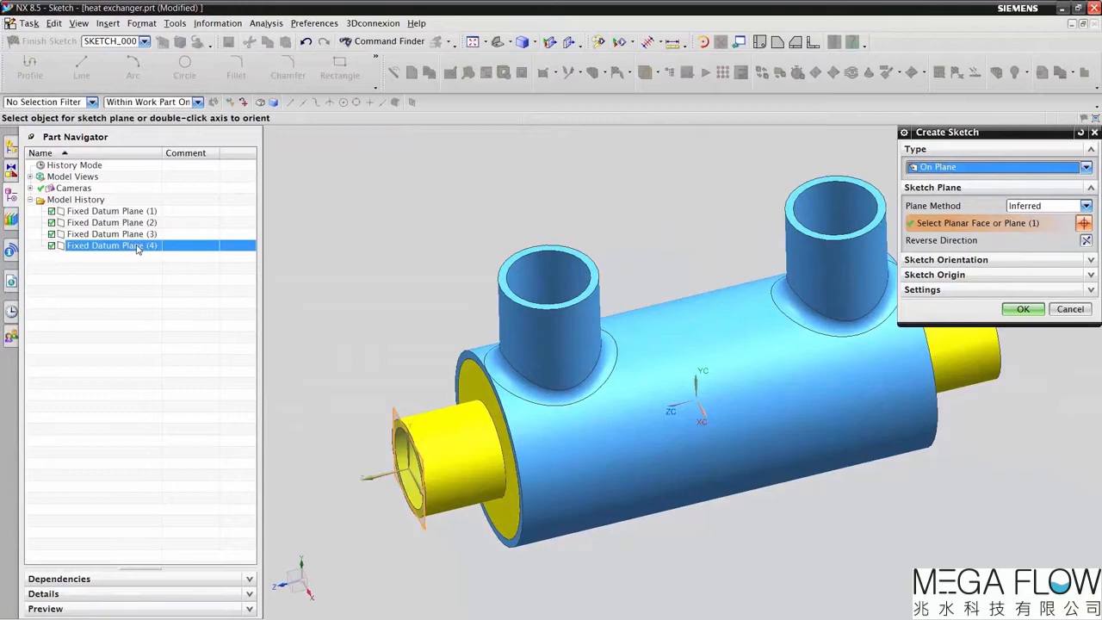
pyautogui.click(1023, 310)
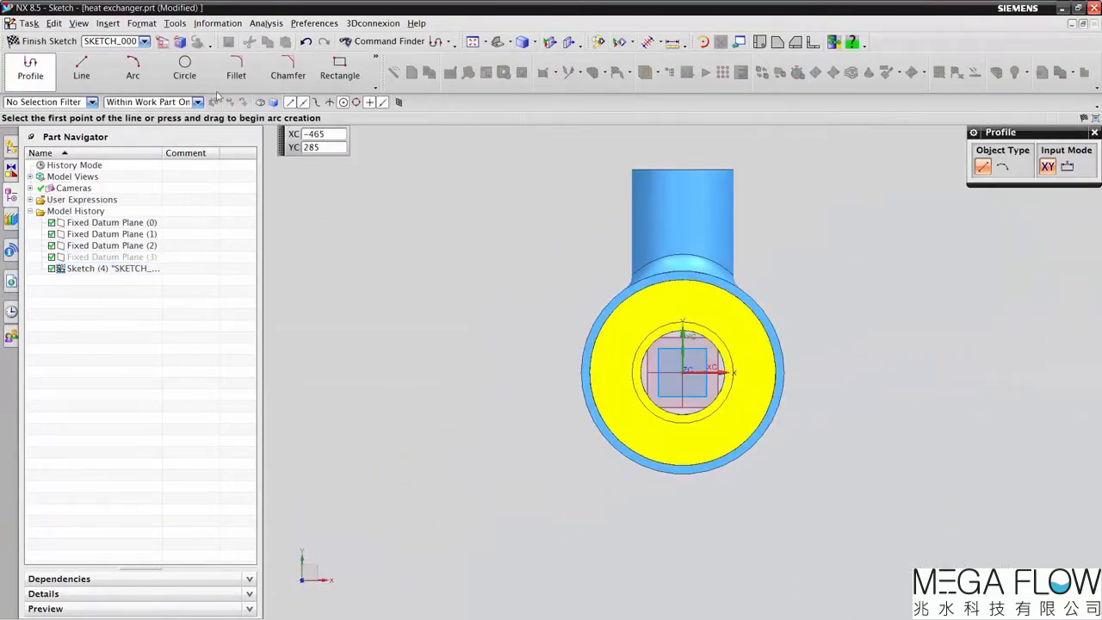
# Step: Sketch a circle centred on the sketch origin covering the flange pipe's end, and extrude it 4 mm with Boolean set to None
pyautogui.click(185, 69)
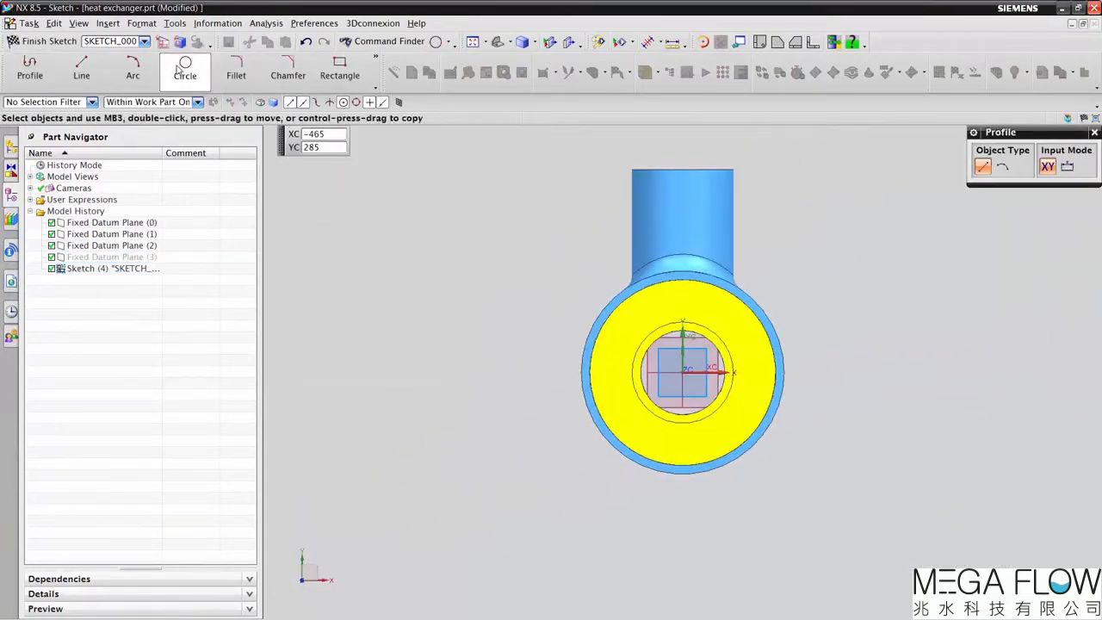
pyautogui.click(682, 372)
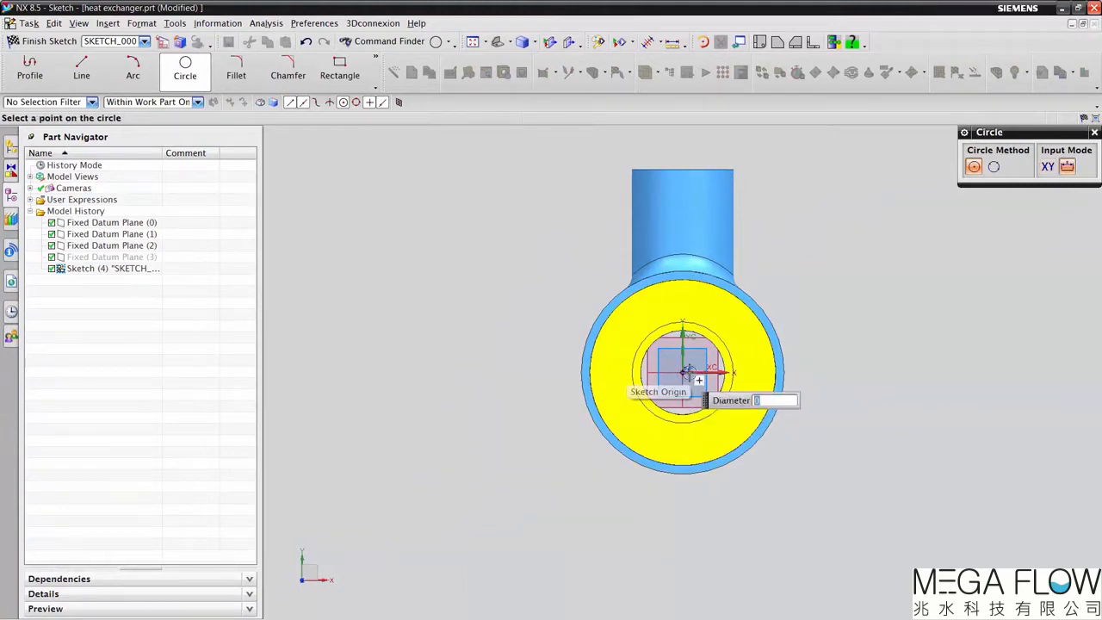
pyautogui.click(735, 385)
pyautogui.click(43, 41)
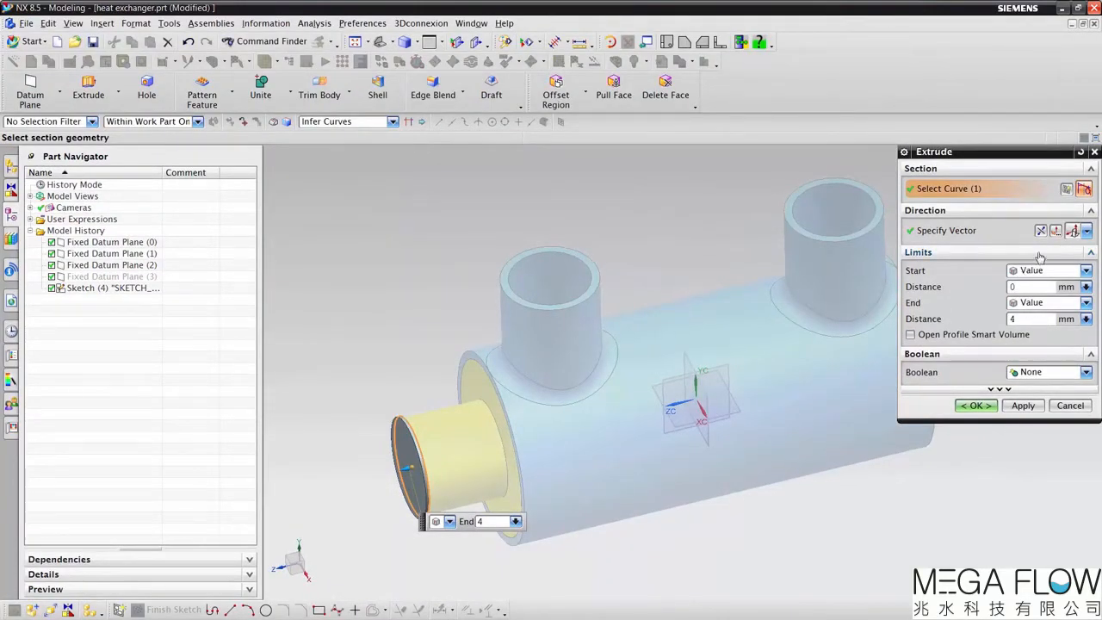
pyautogui.click(975, 405)
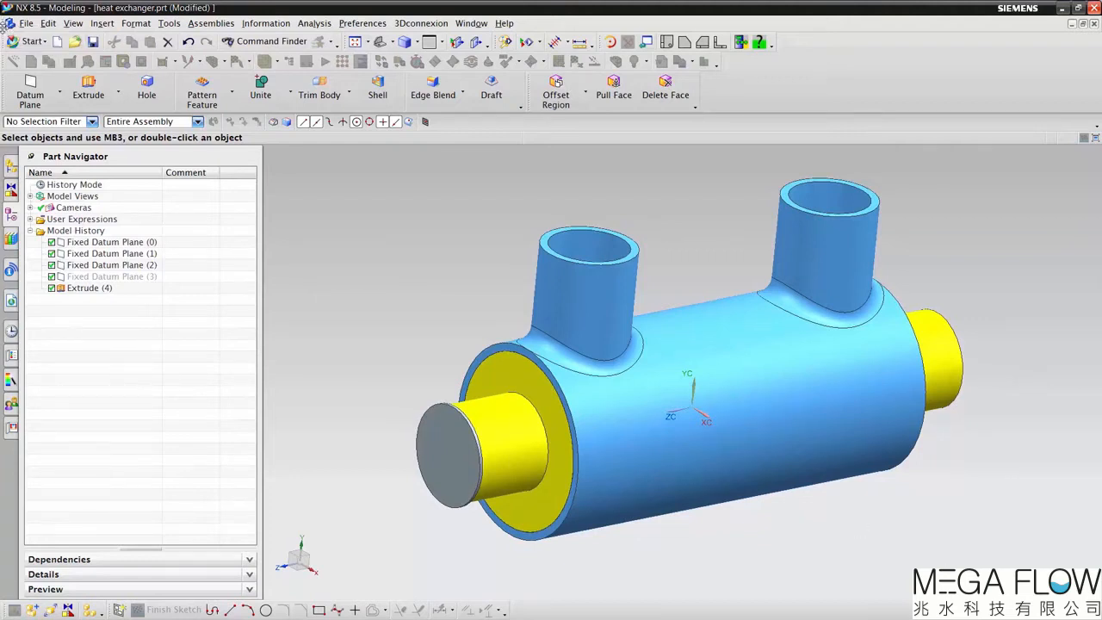
# Step: Switch the assembly back to the FloEFD Simulation application
pyautogui.click(32, 41)
pyautogui.moveTo(60, 182)
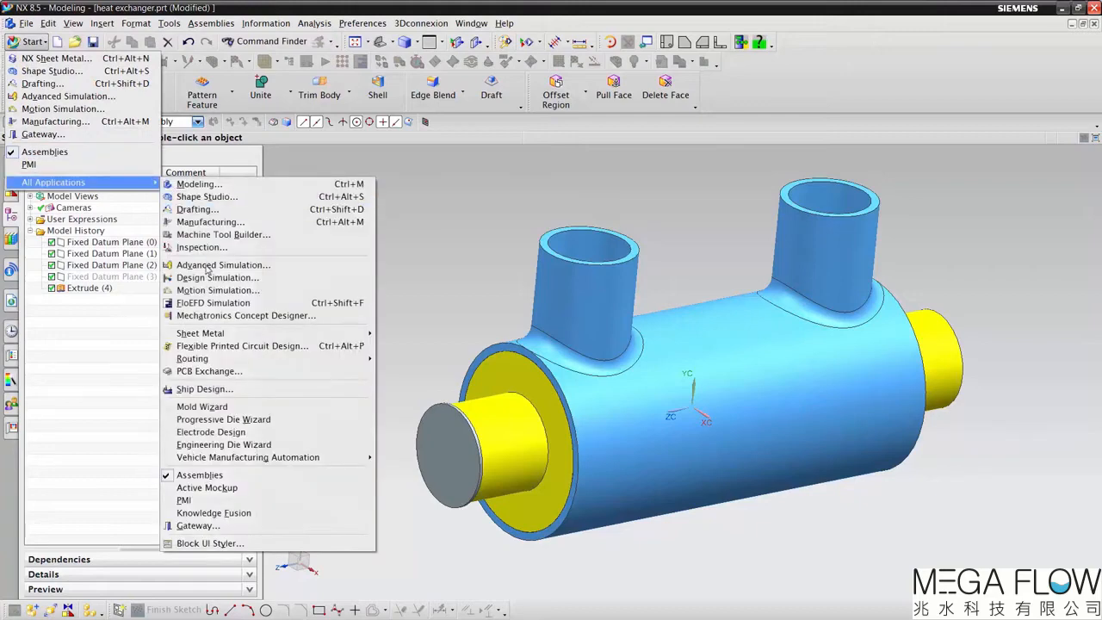
pyautogui.click(212, 302)
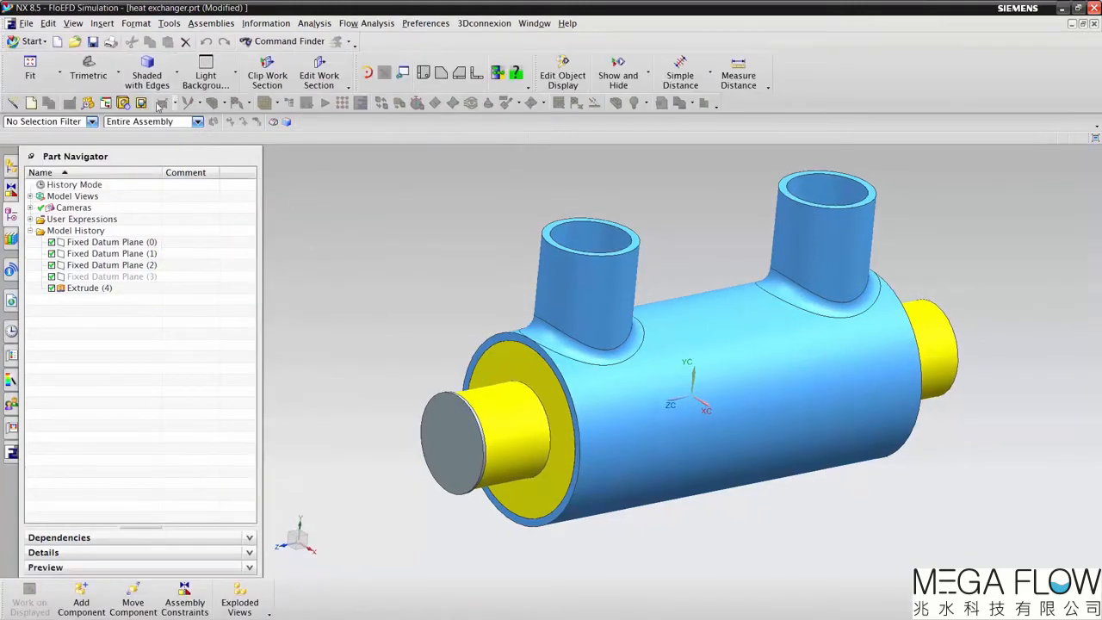
# Step: Create lids on the end faces of the external pipe's two nozzles and of the remaining open flange pipe
pyautogui.click(124, 103)
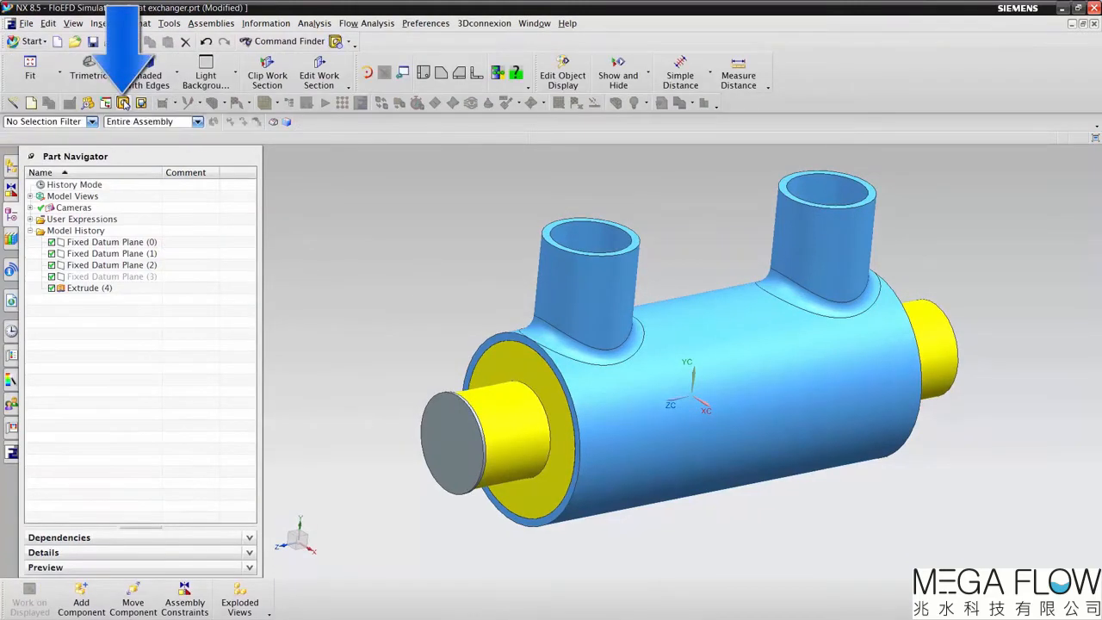
pyautogui.moveTo(363, 234); pyautogui.dragTo(382, 254, button='middle')
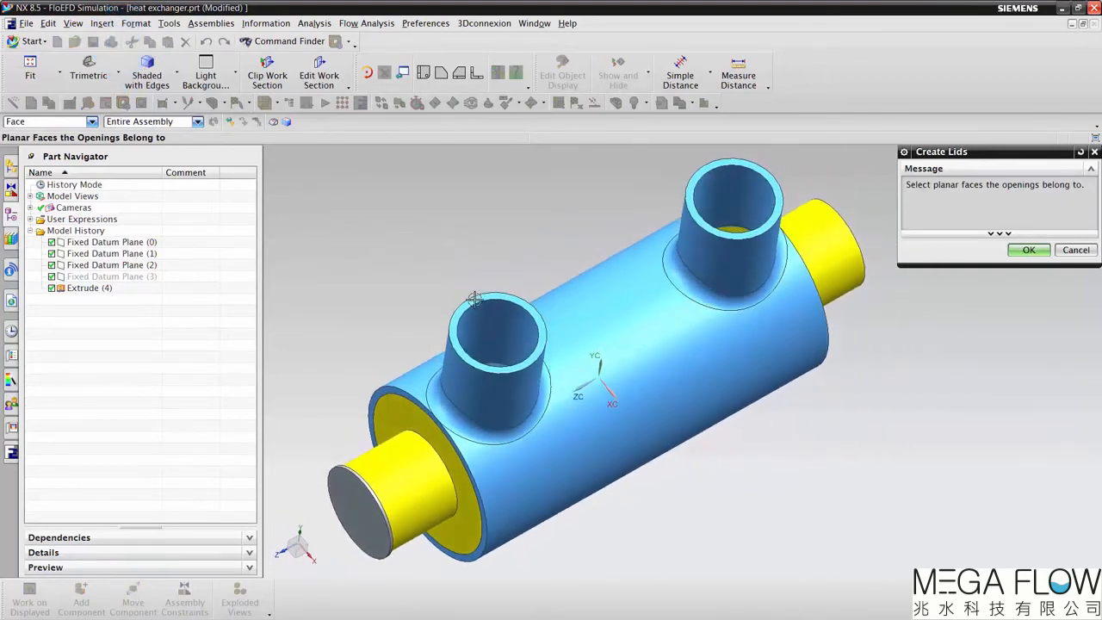
pyautogui.click(469, 306)
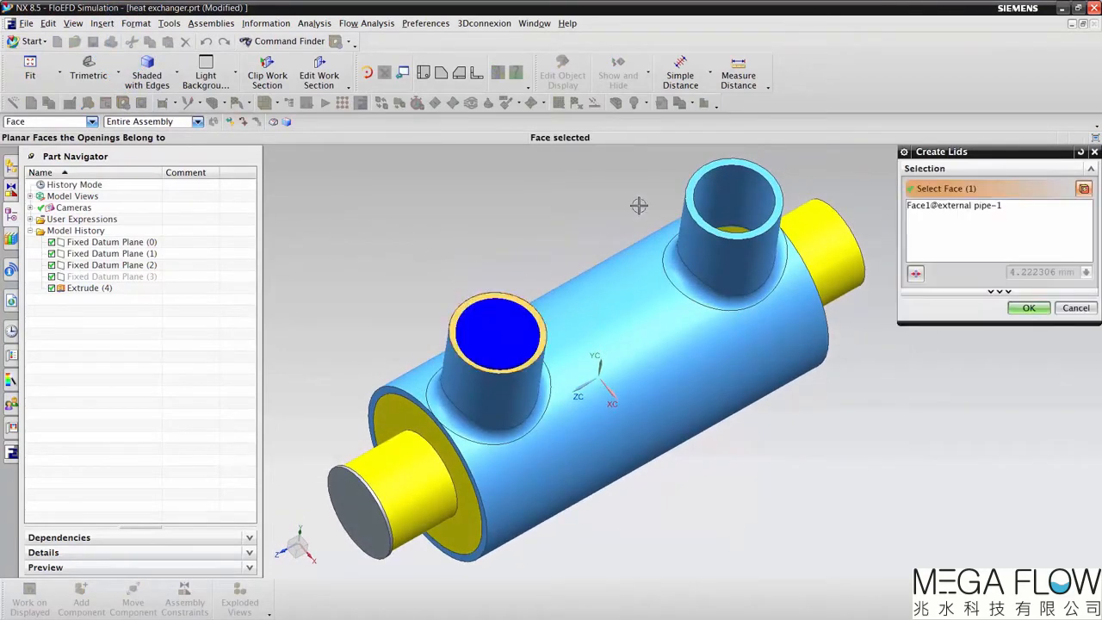
pyautogui.click(696, 209)
pyautogui.moveTo(696, 210); pyautogui.dragTo(790, 271, button='middle')
pyautogui.click(790, 270)
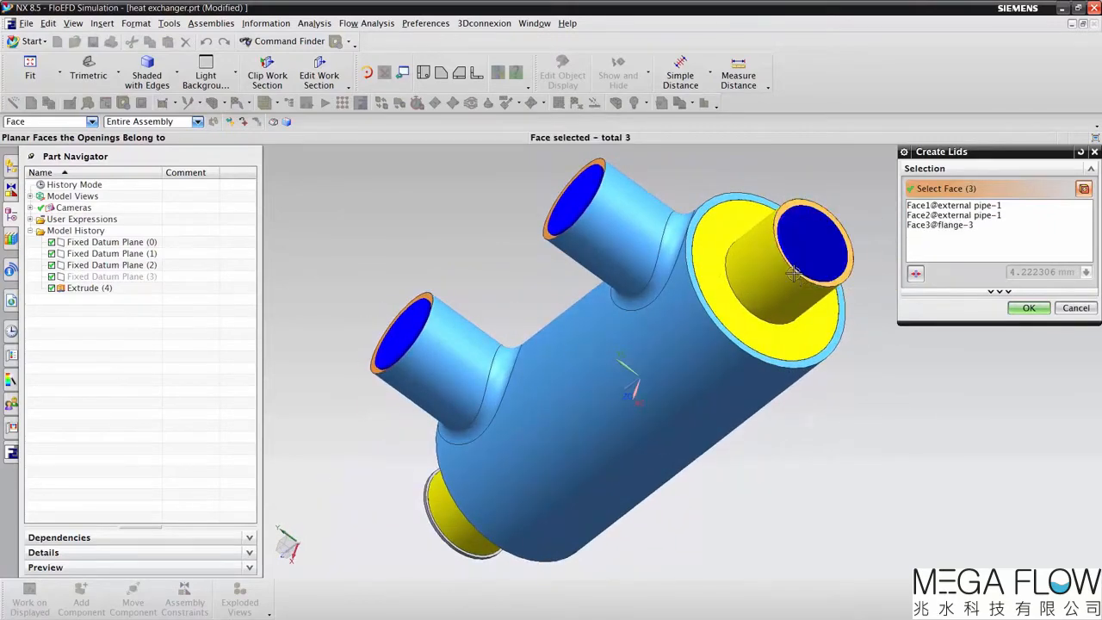
pyautogui.click(1030, 309)
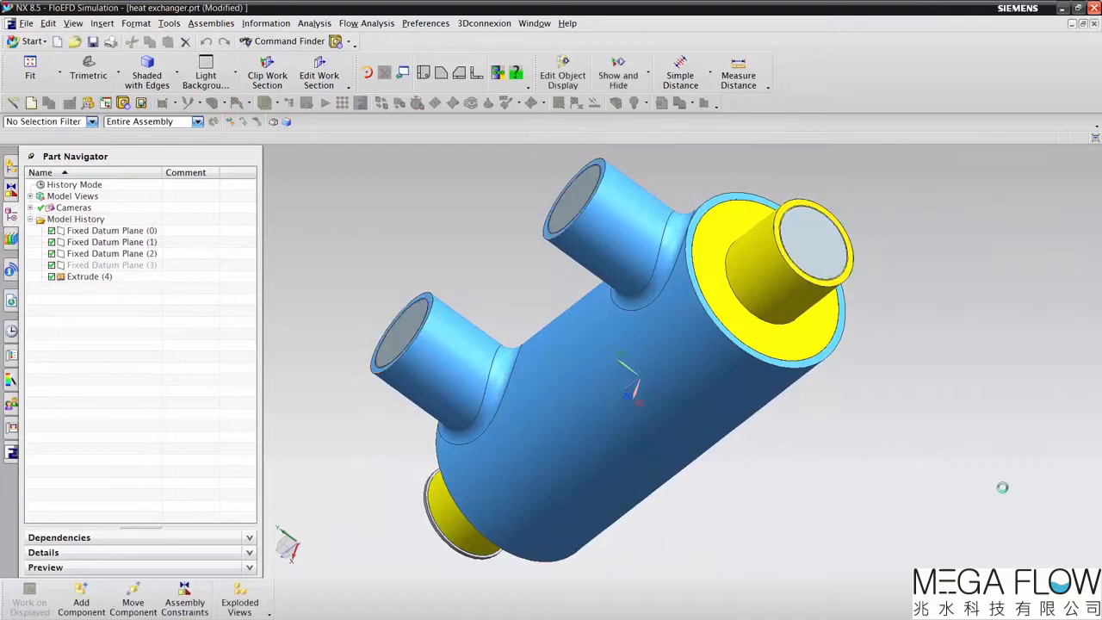
# Step: Check the assembly's geometry for an internal analysis and show its fluid volume
pyautogui.moveTo(1002, 487); pyautogui.dragTo(948, 475, button='middle')
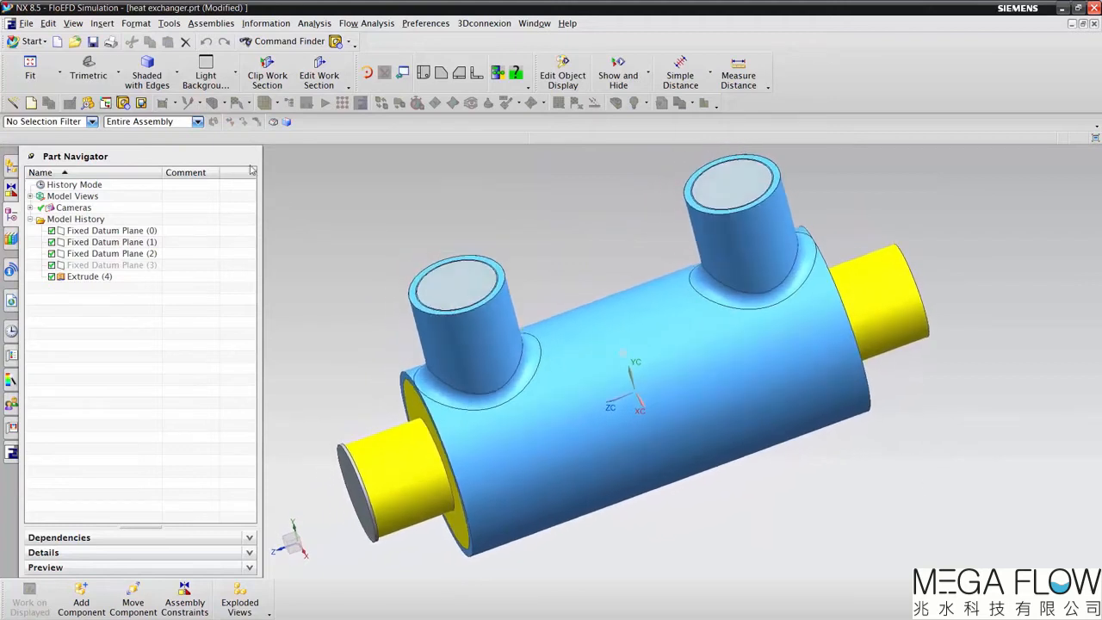
pyautogui.click(87, 103)
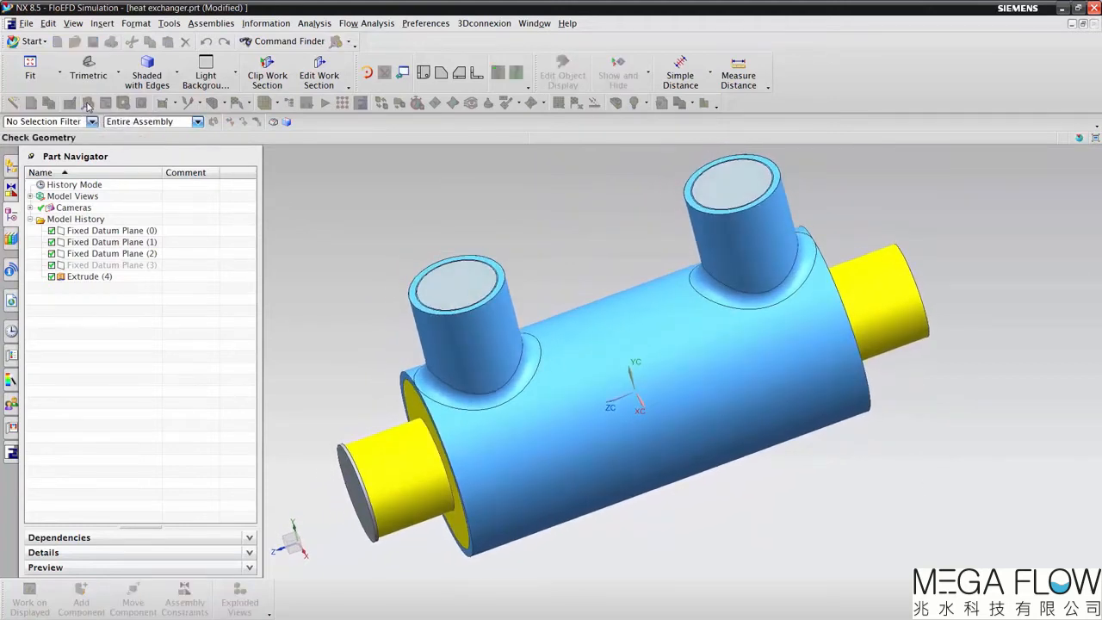
pyautogui.click(935, 306)
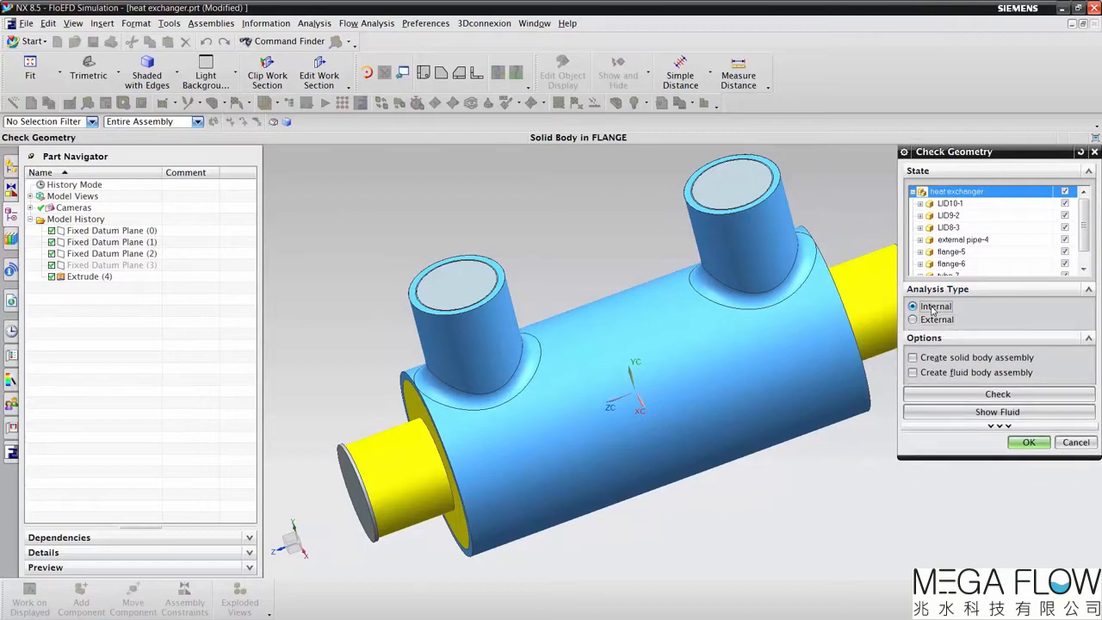
pyautogui.click(998, 393)
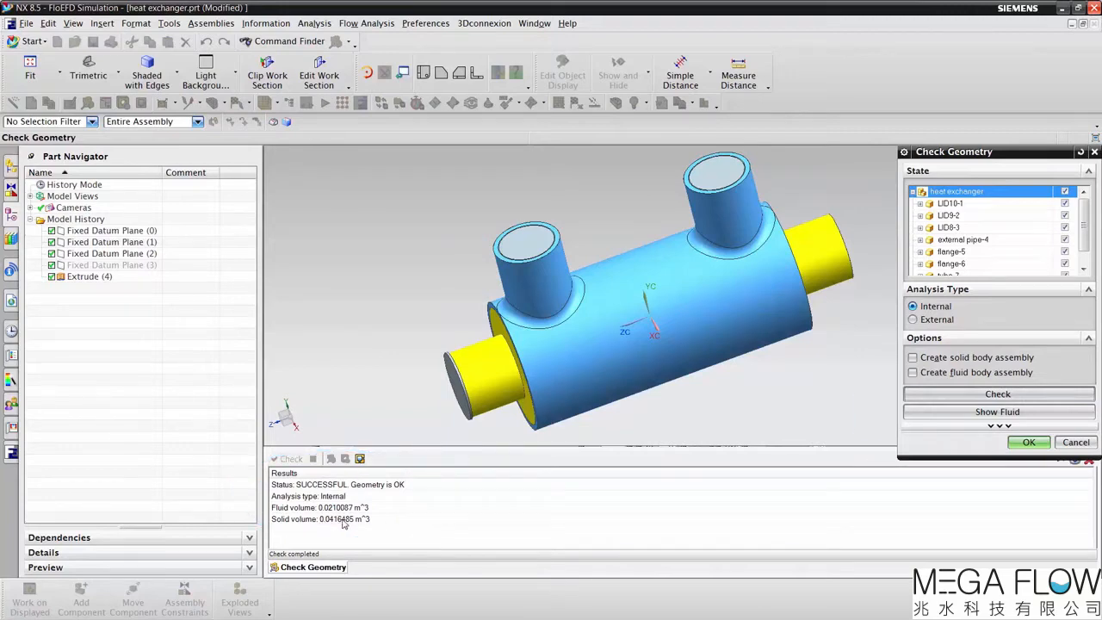
pyautogui.click(965, 412)
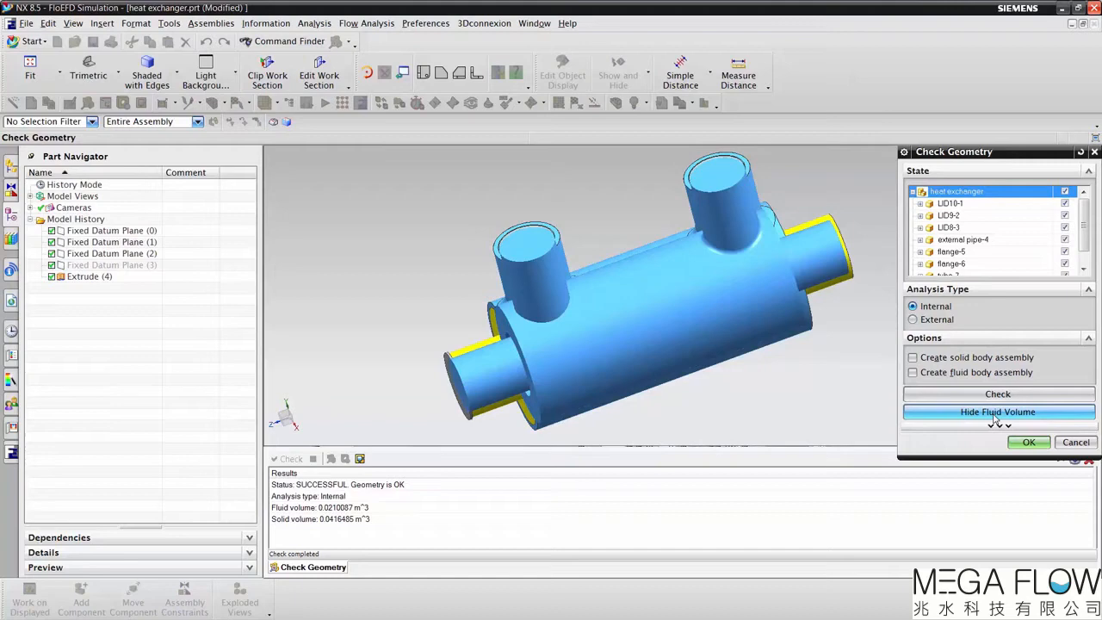
pyautogui.click(1028, 442)
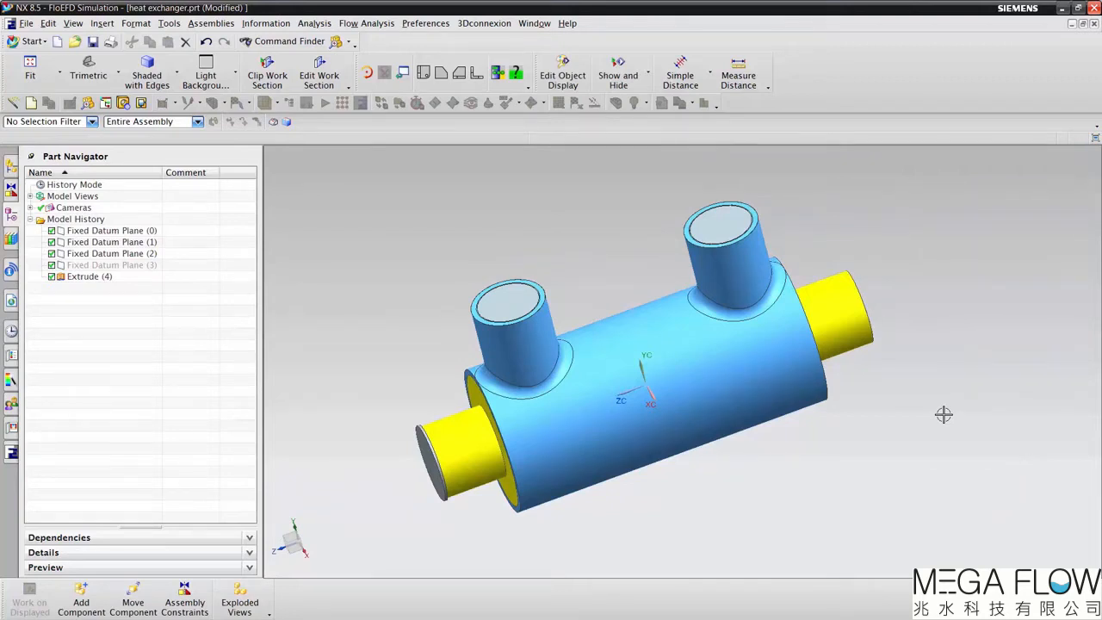
# Step: Start a new FloEFD project with the Wizard and name it Run 1, keeping the current configuration
pyautogui.click(12, 104)
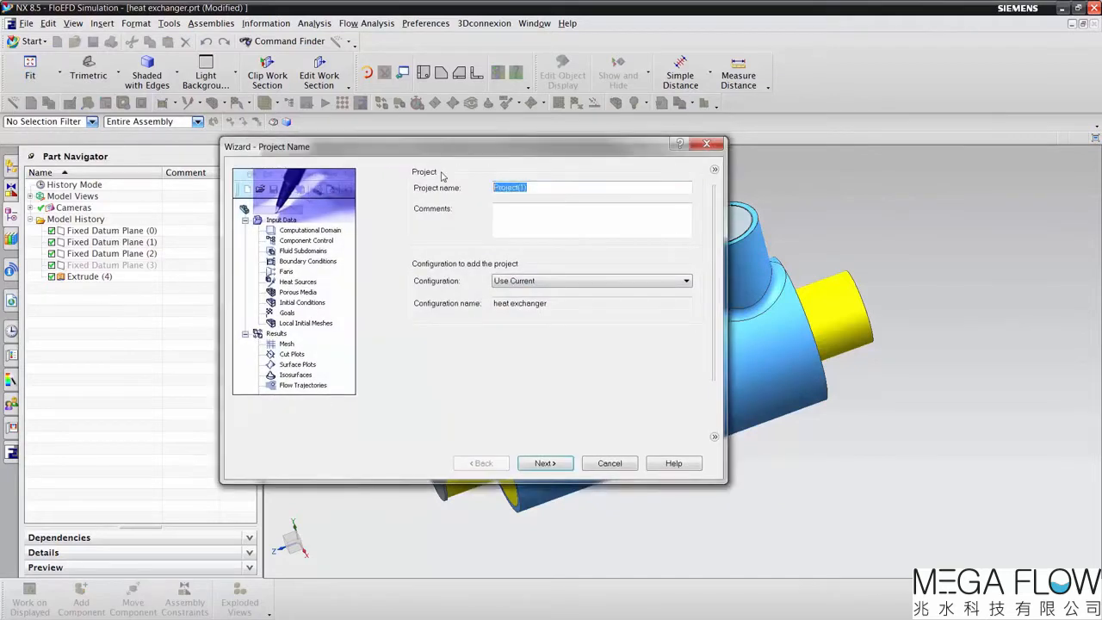
pyautogui.write('Run 1')
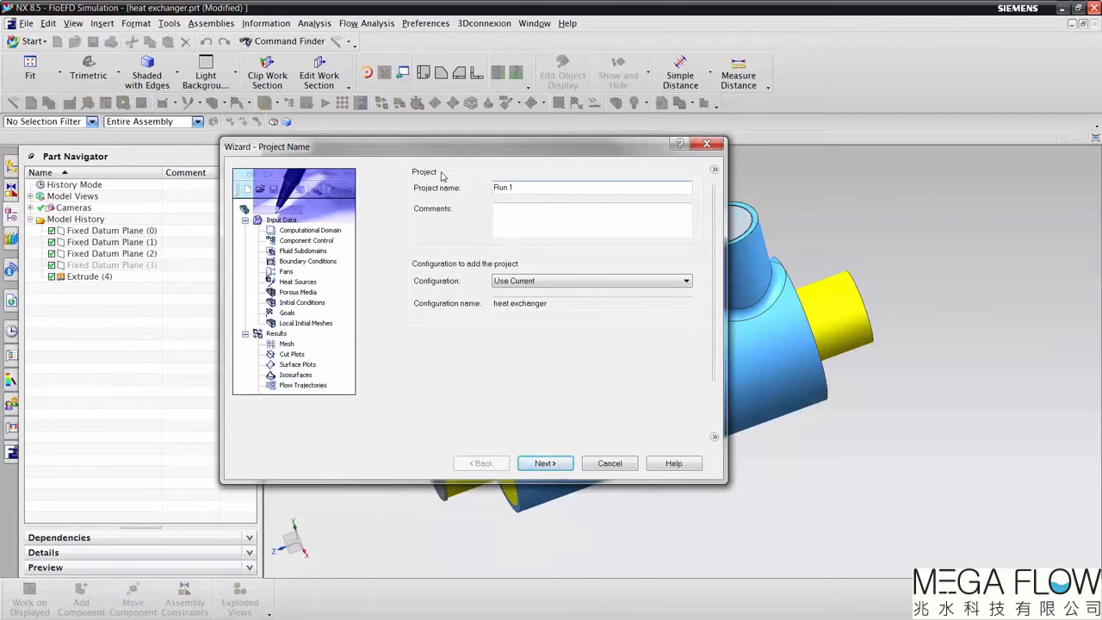
pyautogui.click(555, 464)
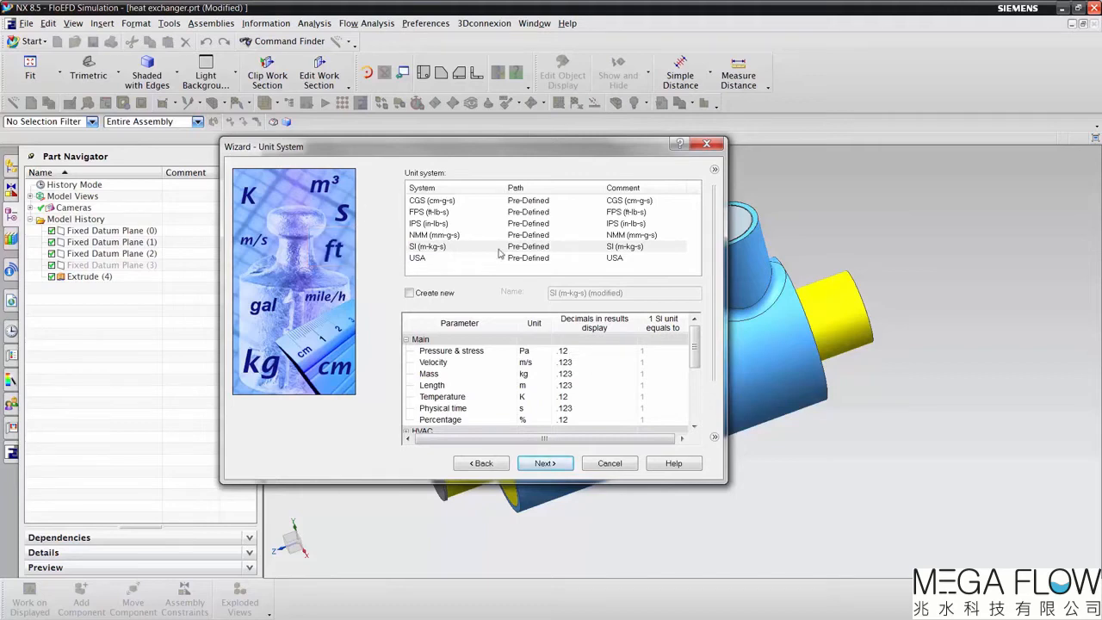
# Step: Set the project's pressure unit to Pound-force/inch^2 and its volume flow rate unit to Gallon (US)/minute
pyautogui.click(526, 351)
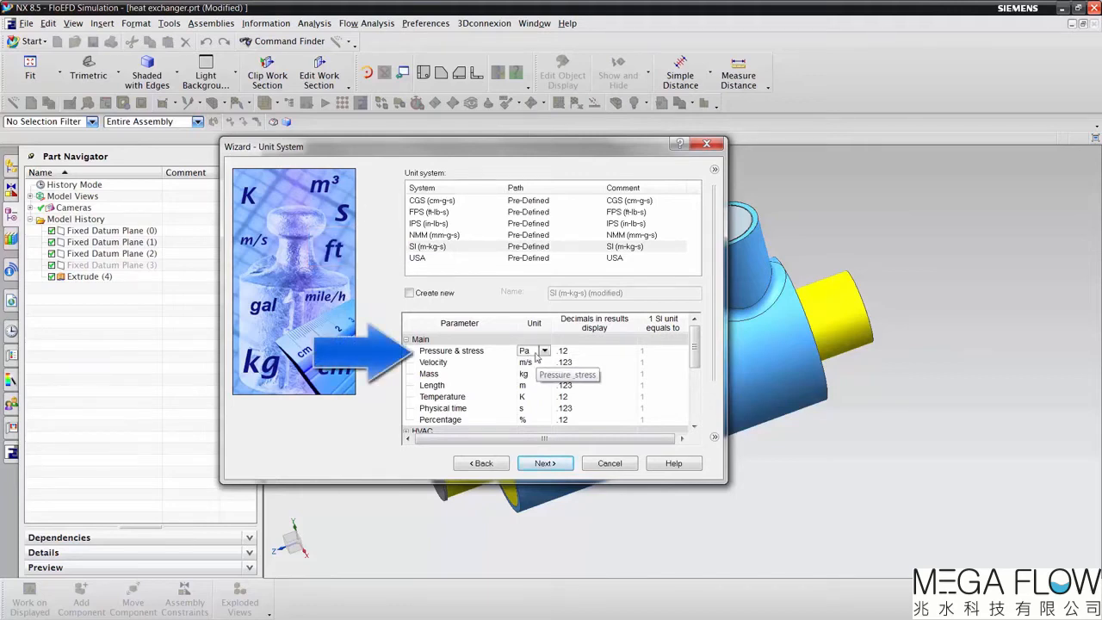
pyautogui.click(544, 351)
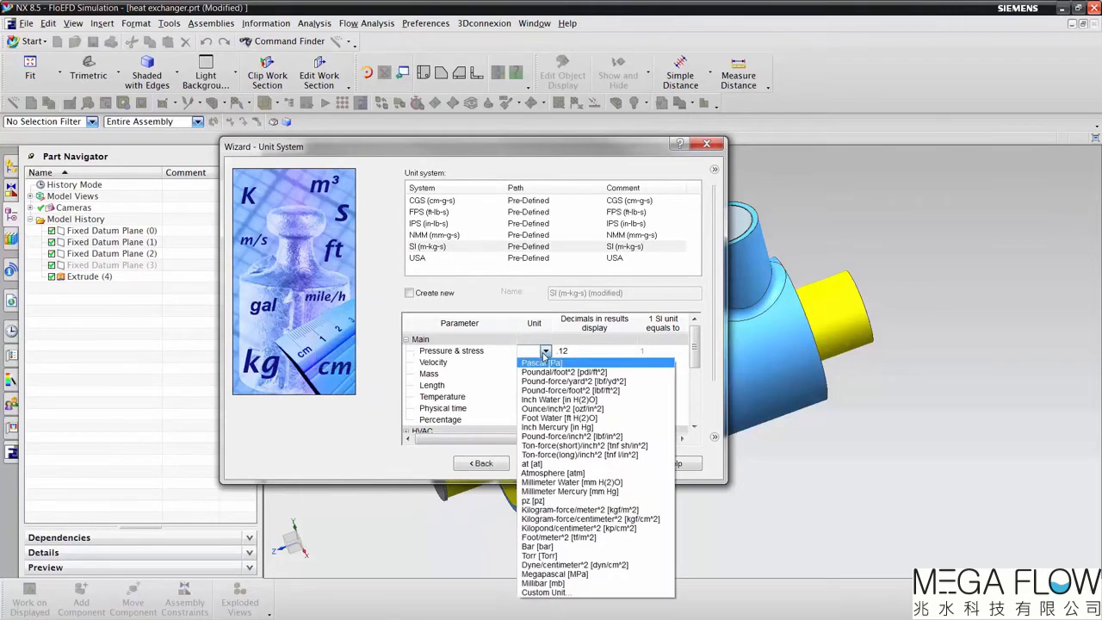
pyautogui.click(570, 437)
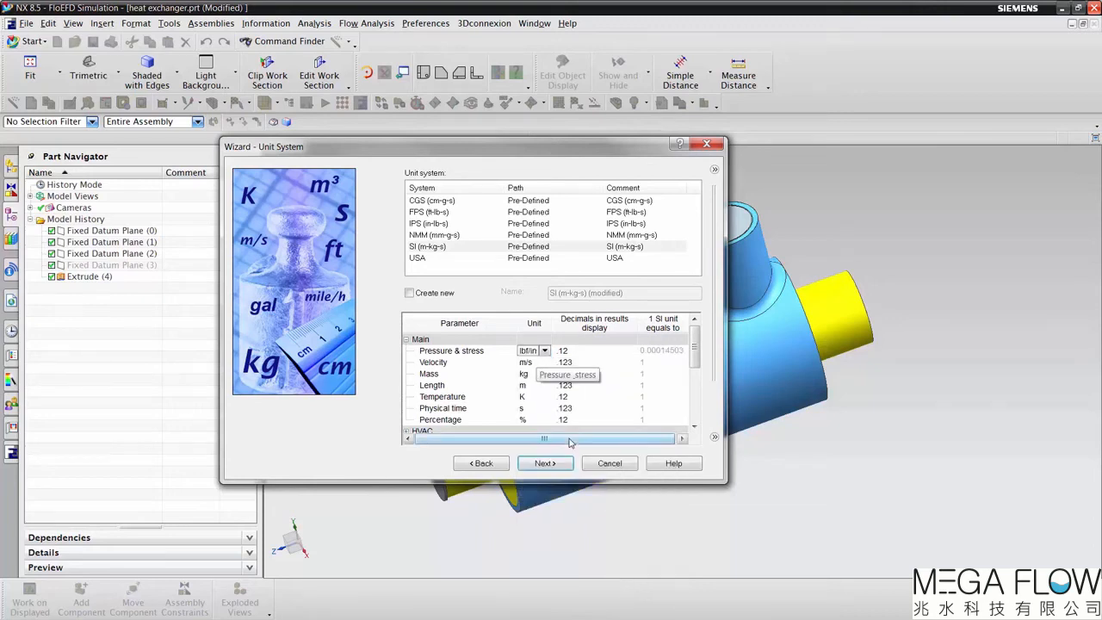
pyautogui.click(407, 339)
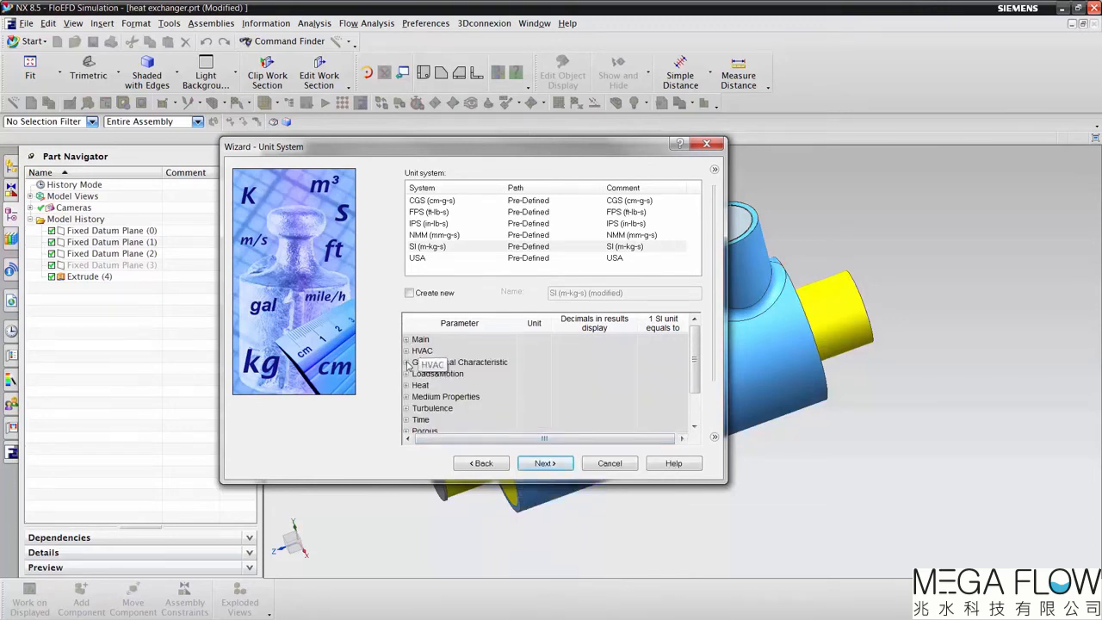
pyautogui.click(407, 374)
pyautogui.scroll(-2, 409, 380)
pyautogui.click(529, 374)
pyautogui.click(545, 375)
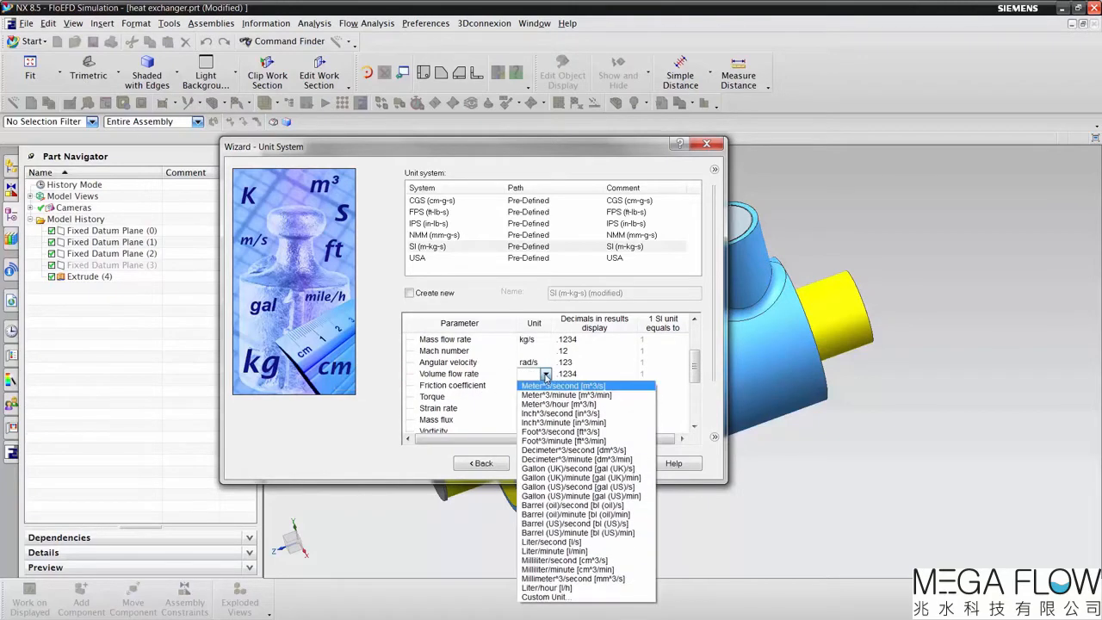
pyautogui.click(558, 497)
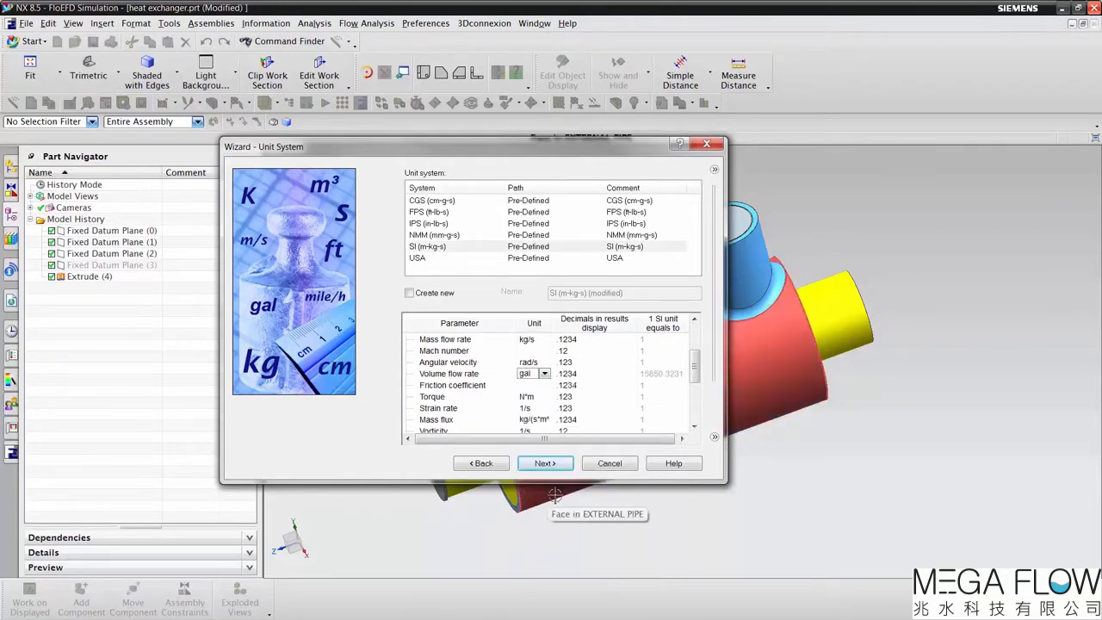
pyautogui.click(546, 464)
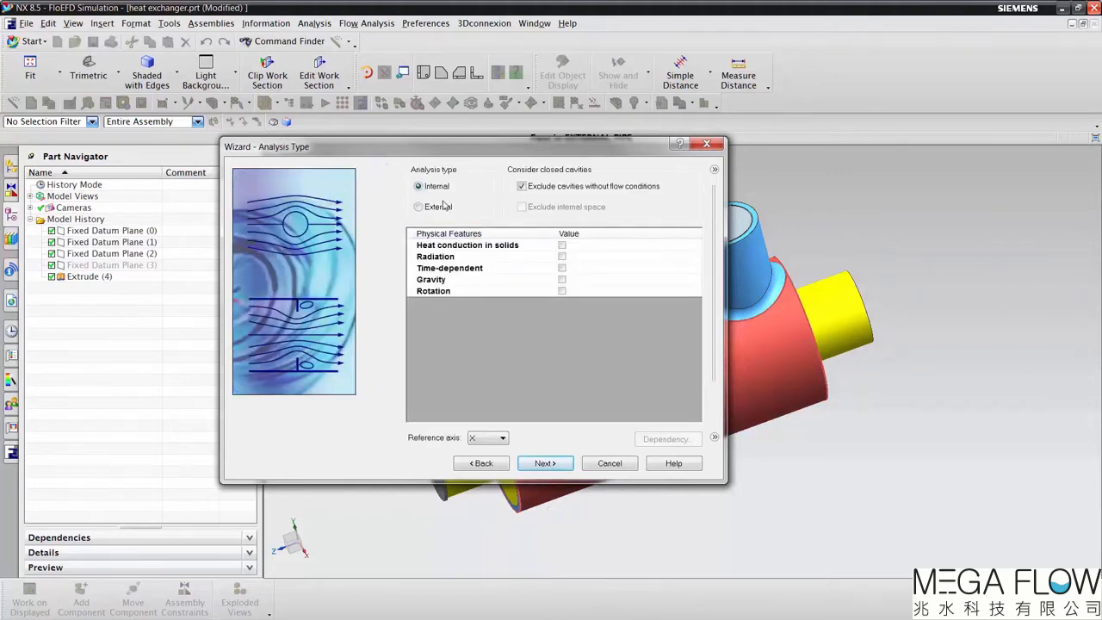
# Step: Enable heat conduction in solids for the internal analysis and add the pre-defined liquid Water as a project fluid
pyautogui.click(562, 247)
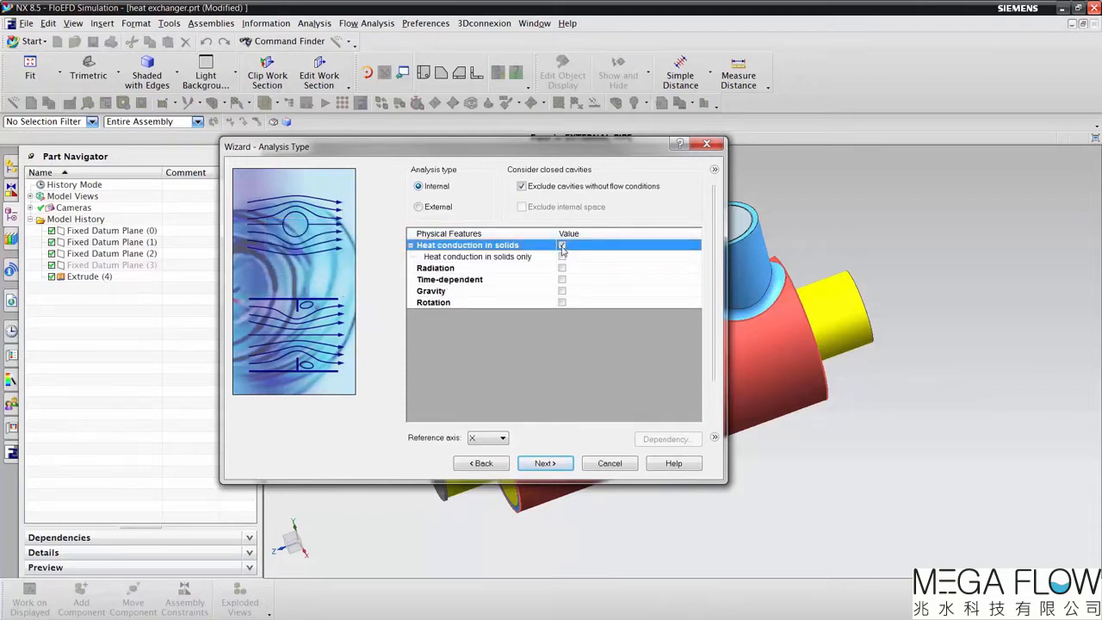
pyautogui.click(546, 463)
pyautogui.click(408, 198)
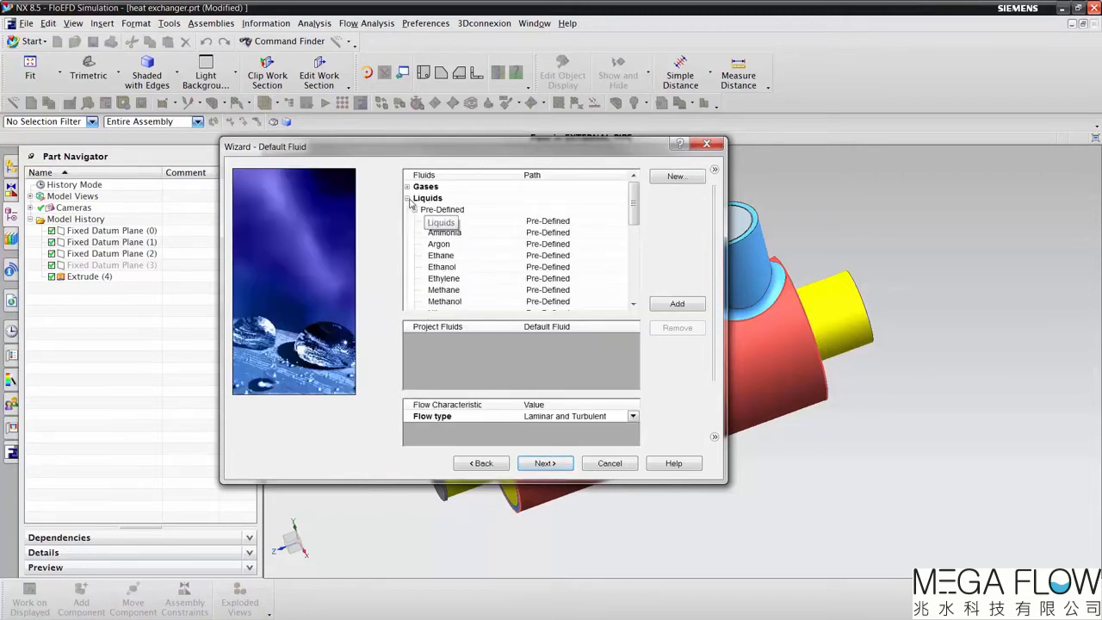
pyautogui.scroll(-2, 490, 272)
pyautogui.scroll(-2, 490, 272)
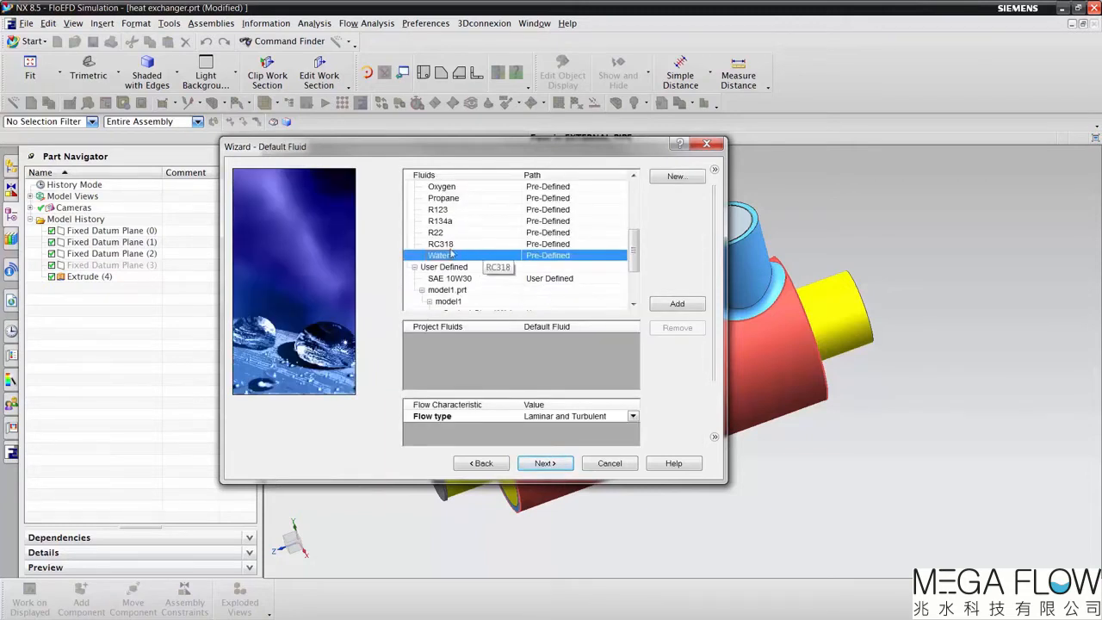
pyautogui.doubleClick(444, 256)
# Step: Create a user-defined liquid in the Engineering Database named Demo fluid with a density of 1080 kg/m^3
pyautogui.scroll(-2, 452, 259)
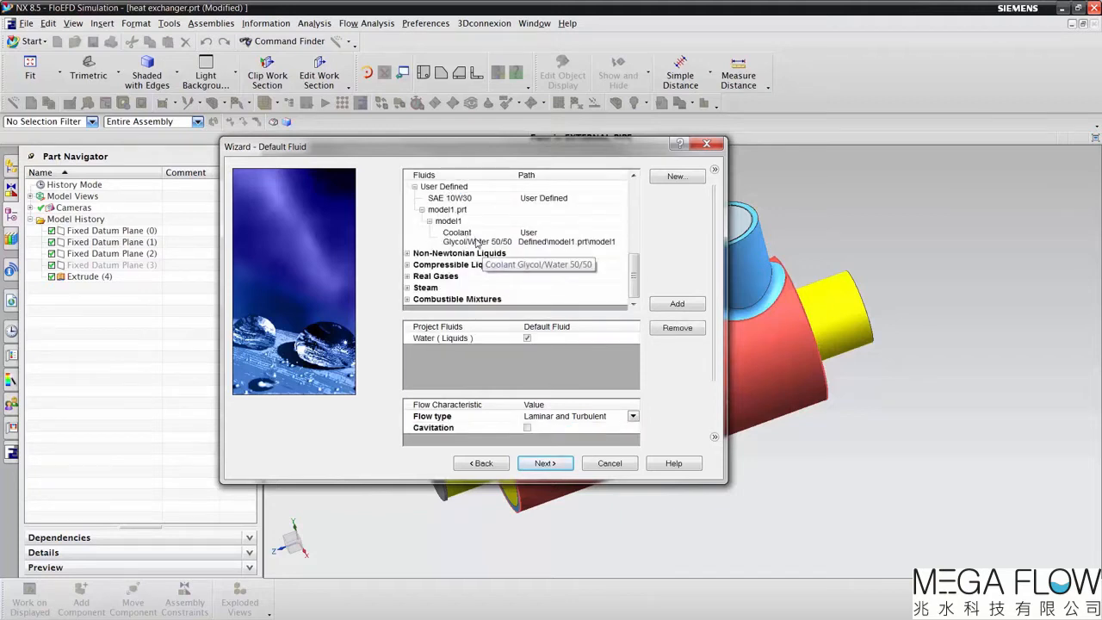
pyautogui.click(476, 241)
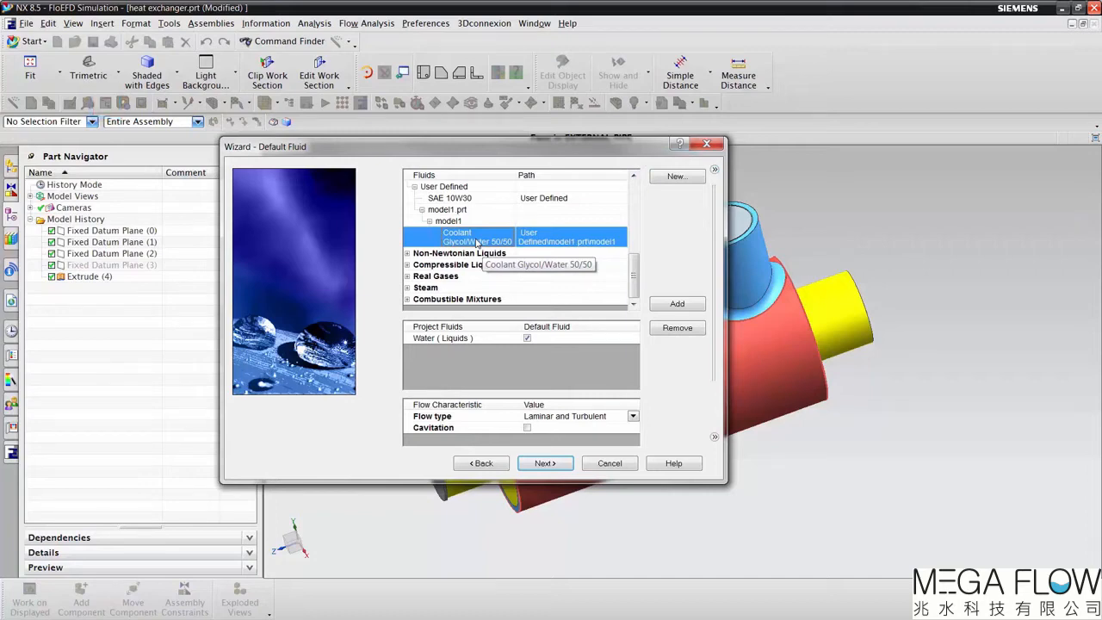
pyautogui.click(676, 176)
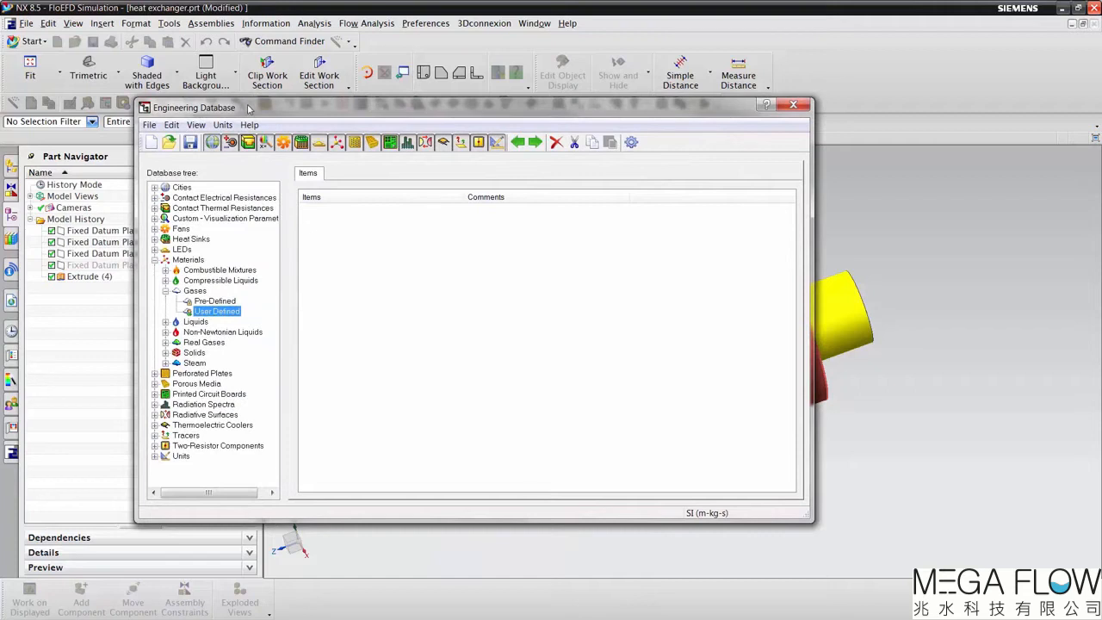
pyautogui.click(166, 322)
pyautogui.click(213, 342)
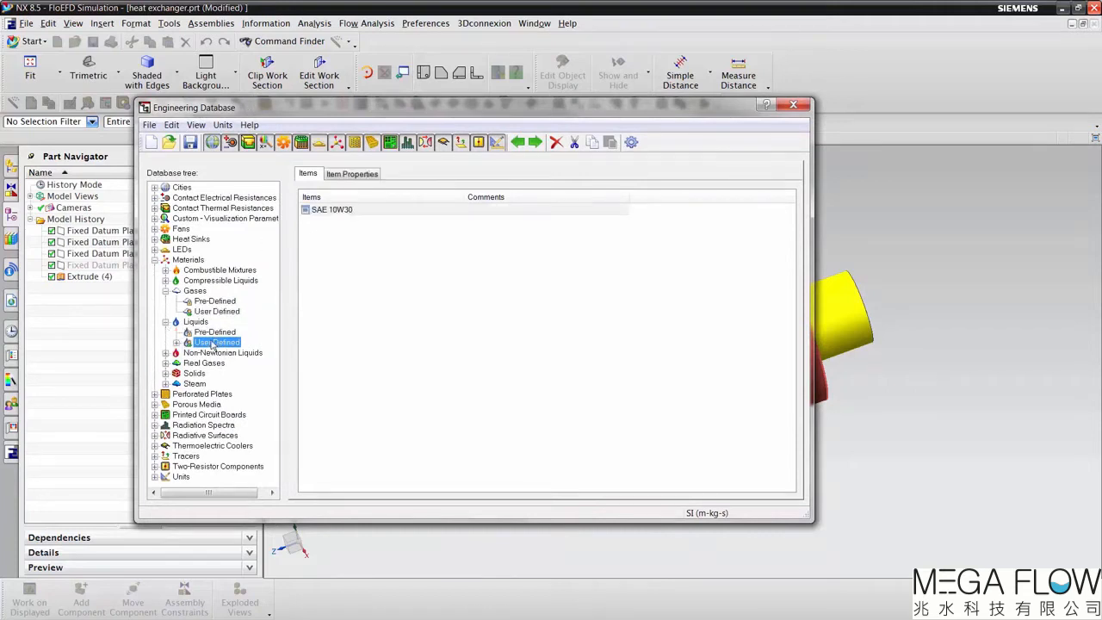
pyautogui.click(152, 143)
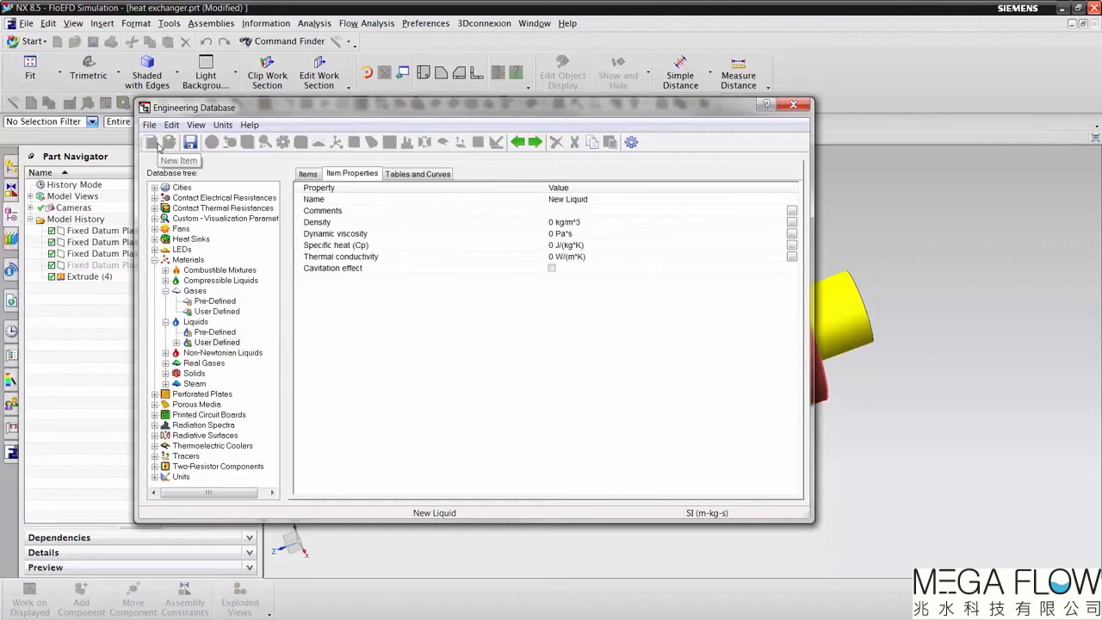
pyautogui.doubleClick(596, 202)
pyautogui.moveTo(597, 199); pyautogui.dragTo(535, 205)
pyautogui.write('Demo')
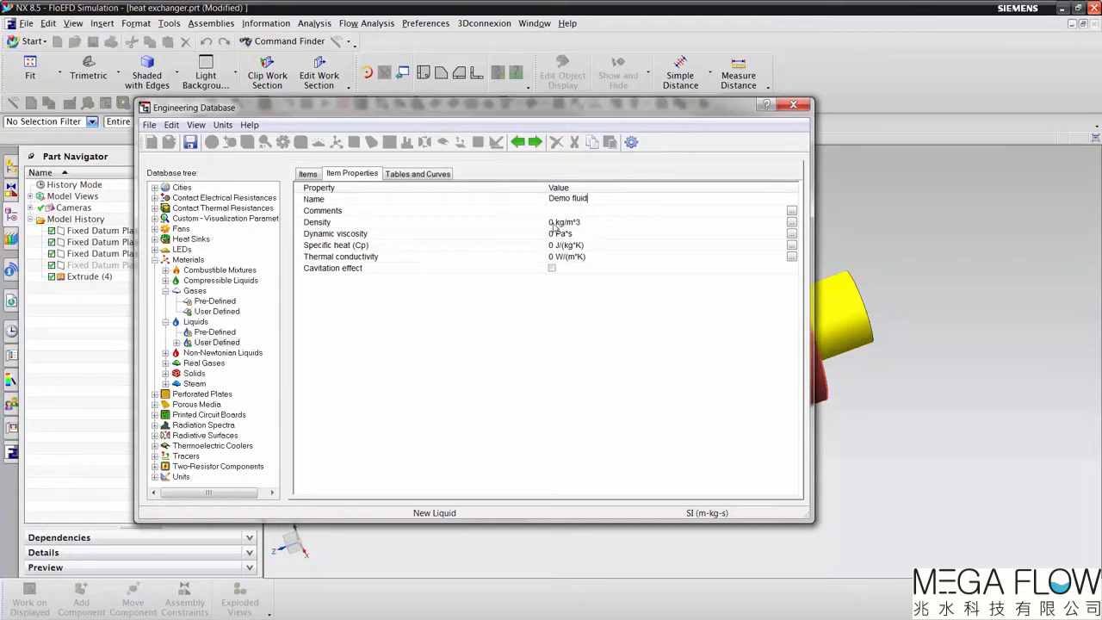
pyautogui.click(554, 225)
pyautogui.click(556, 225)
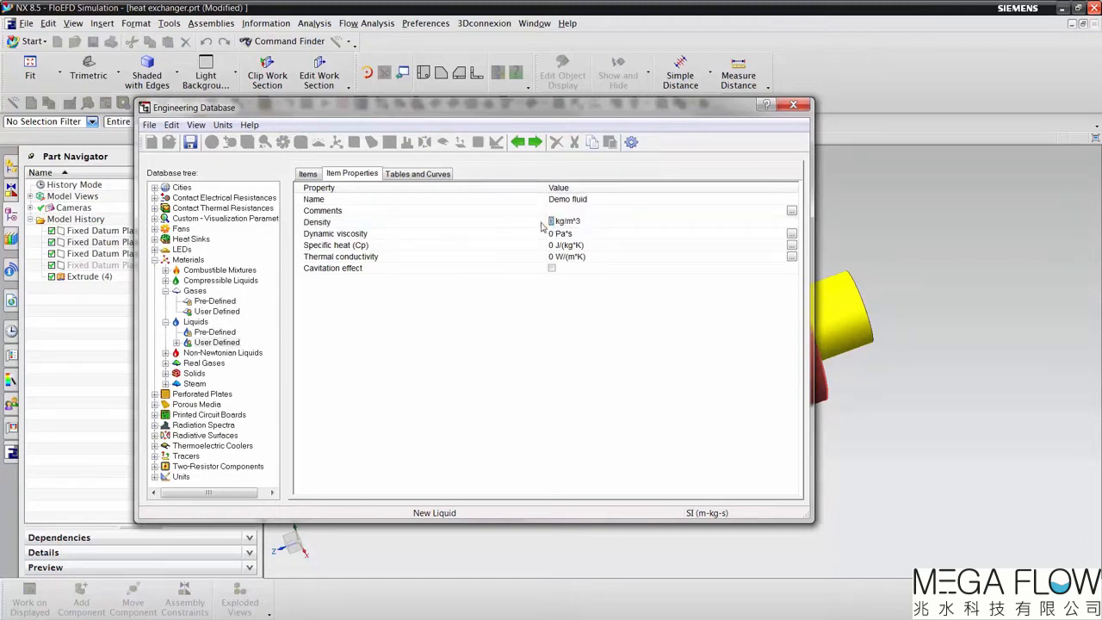
pyautogui.write('1080')
# Step: Begin Demo fluid's dynamic viscosity table with 0.03 Pa*s at 0 °C and a second row with temperature 60
pyautogui.click(570, 234)
pyautogui.click(418, 173)
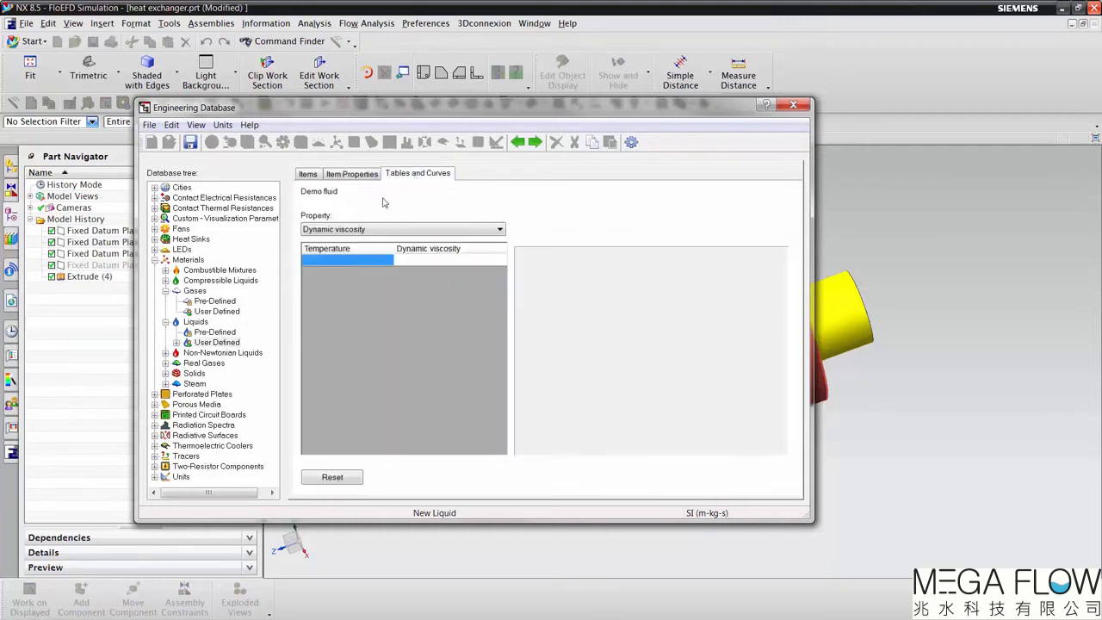
pyautogui.click(353, 260)
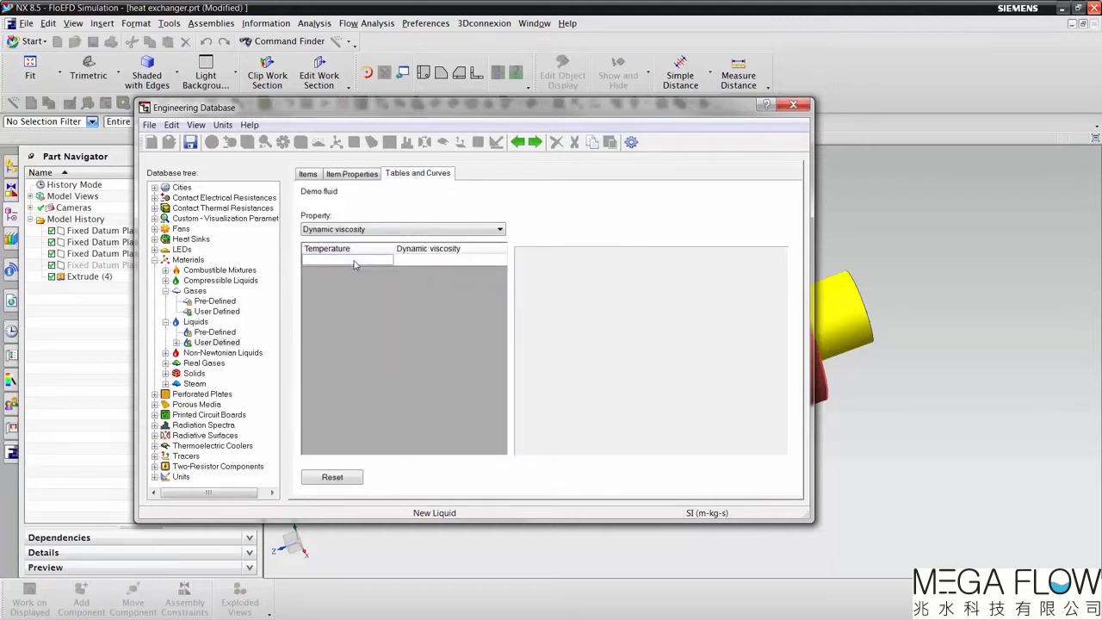
pyautogui.write('0c')
pyautogui.press('Return')
pyautogui.write('0.03')
pyautogui.press('Return')
pyautogui.write('60')
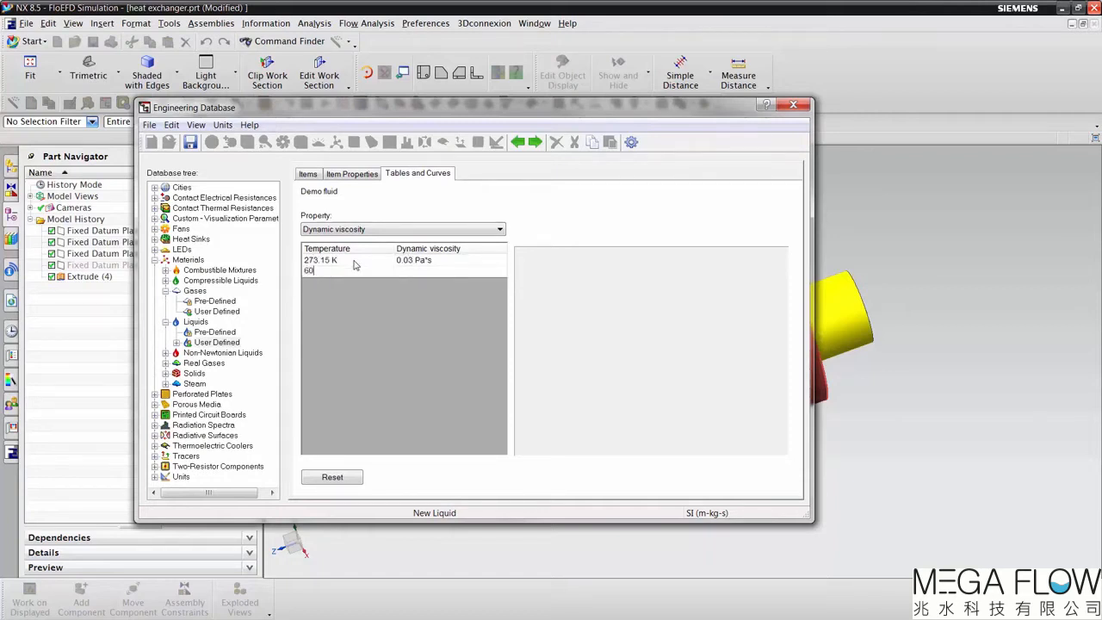
pyautogui.press('Return')
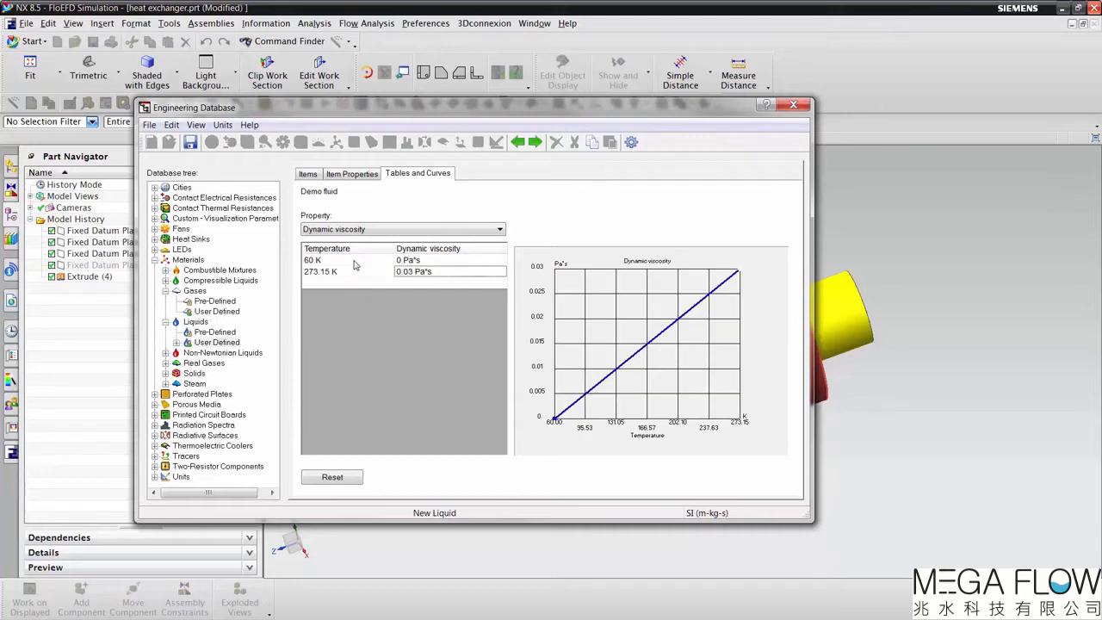
# Step: Correct the 60 K row of the viscosity table to 333.15 K and return to the liquid's item properties
pyautogui.click(353, 263)
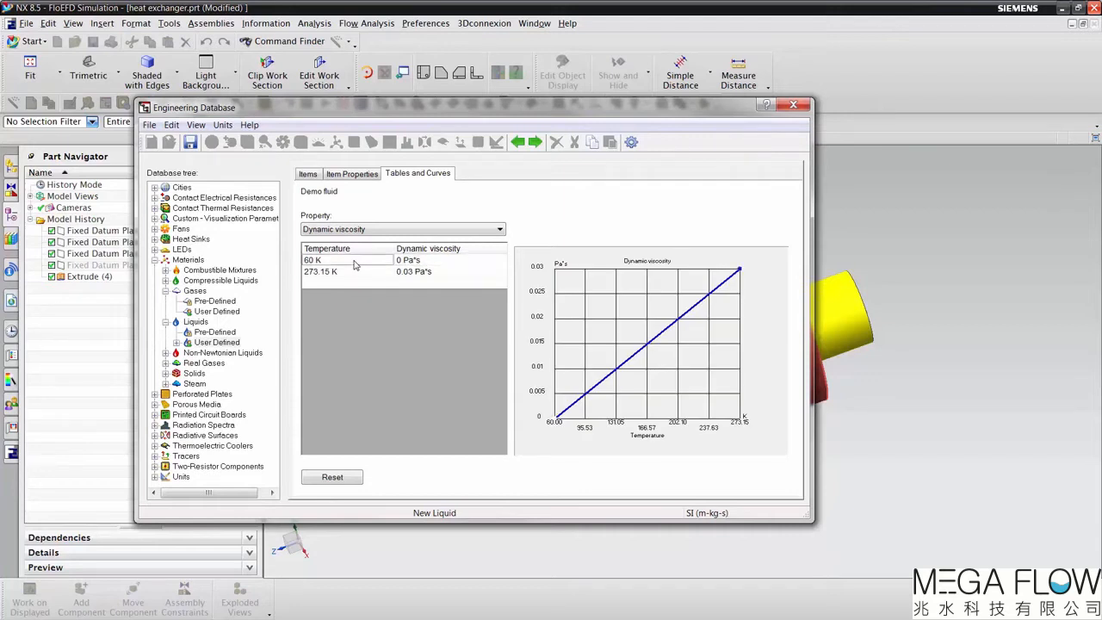
pyautogui.write('333.15')
pyautogui.press('Return')
pyautogui.press('Down')
pyautogui.write('0')
pyautogui.press('Return')
pyautogui.click(355, 175)
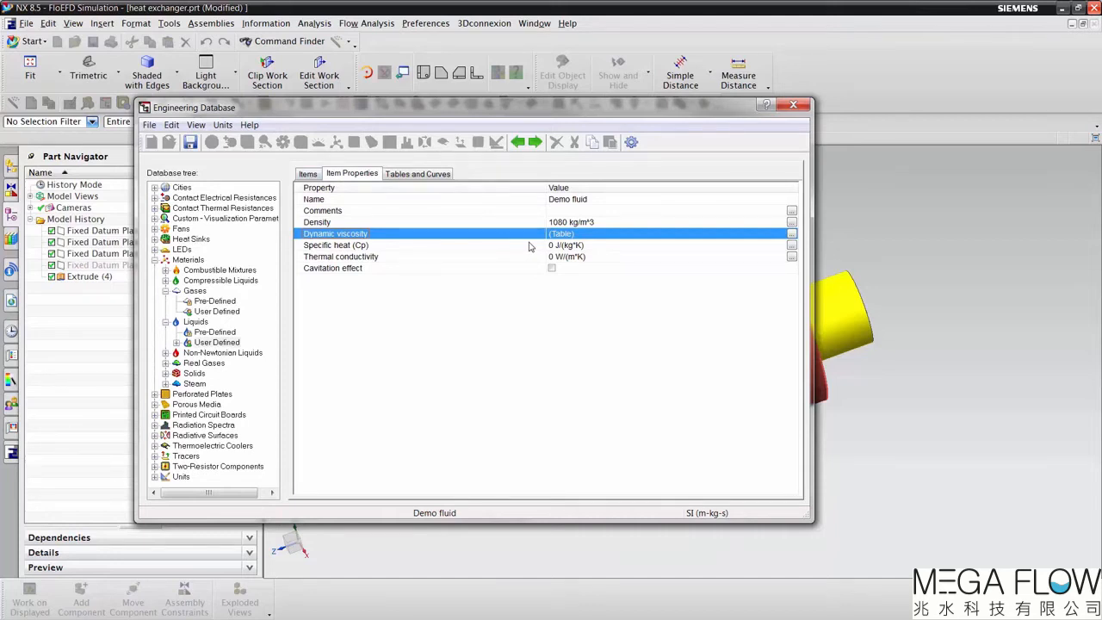
# Step: Close the Engineering Database without saving and add the user-defined Coolant Glycol/Water 50/50 as a project fluid
pyautogui.click(793, 105)
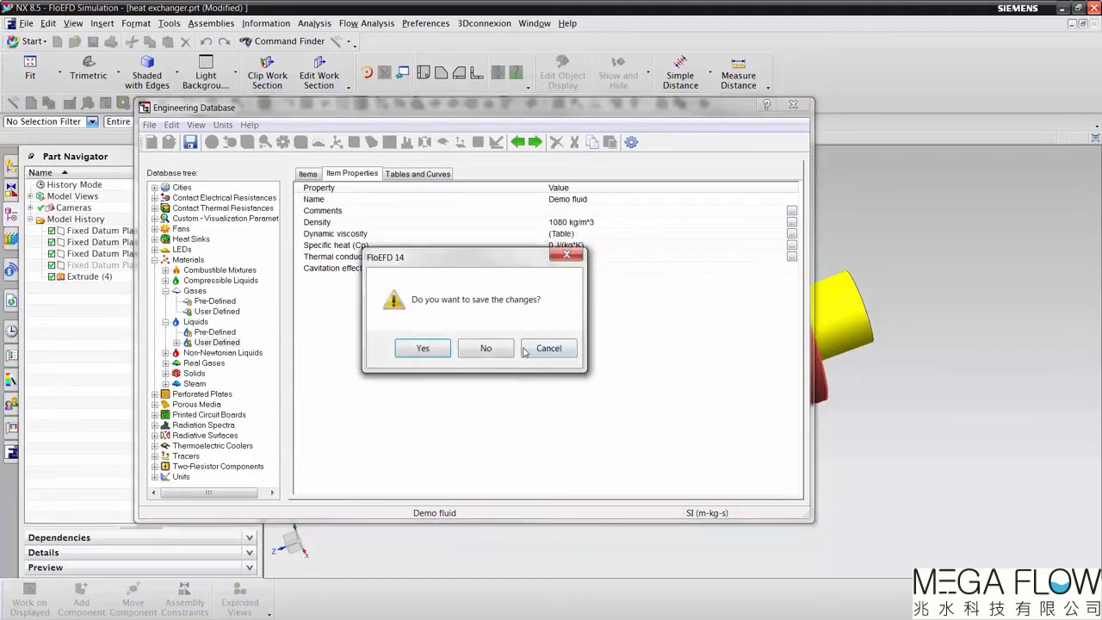
pyautogui.click(486, 350)
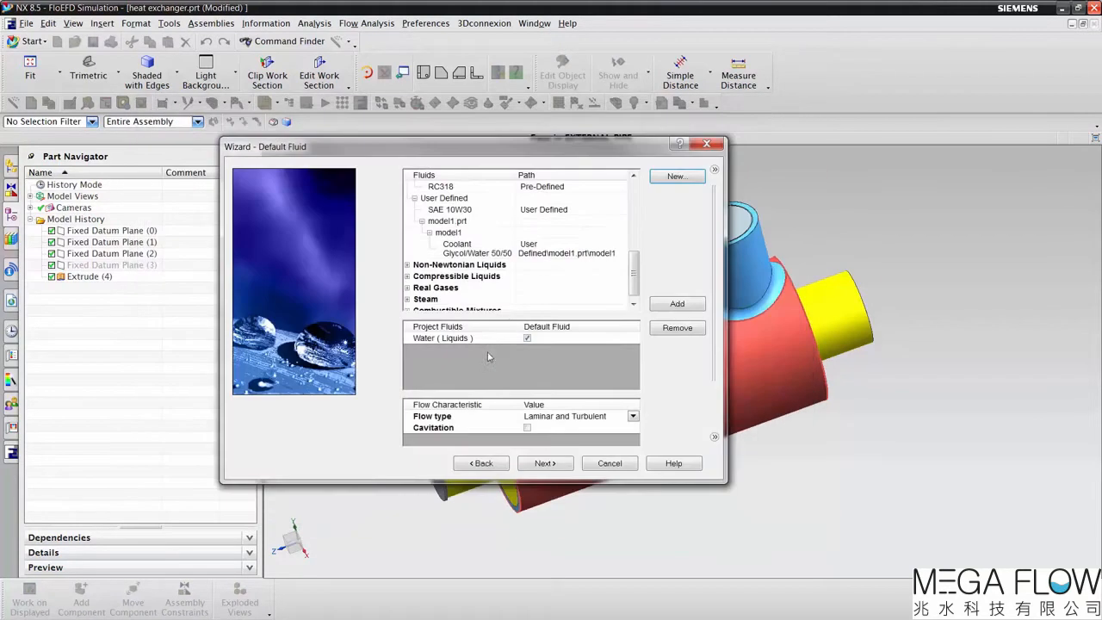
pyautogui.doubleClick(470, 252)
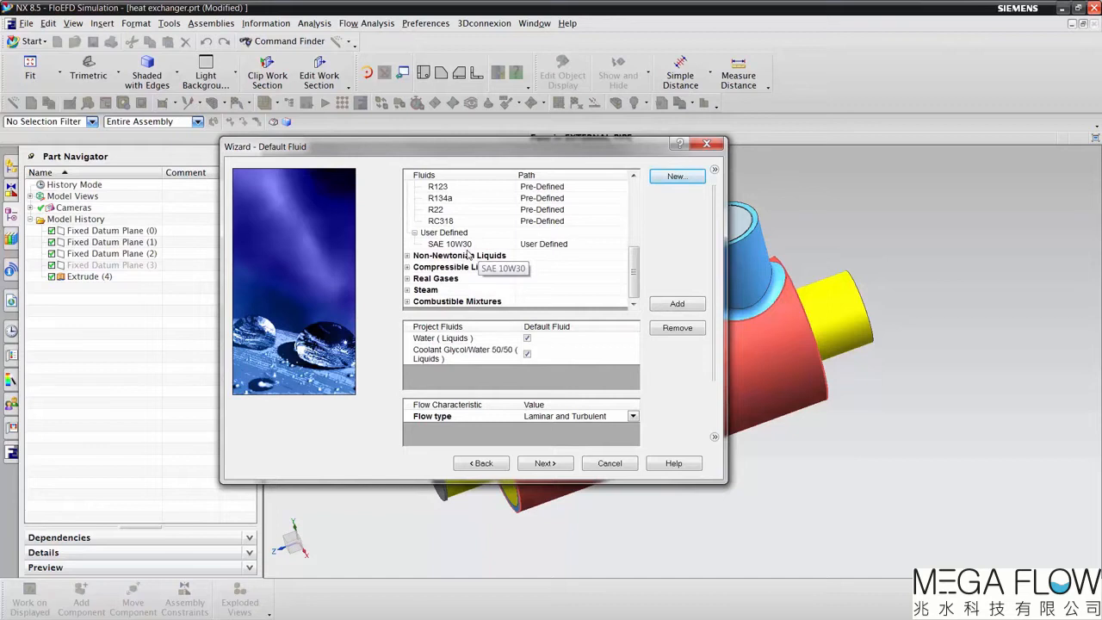
# Step: Keep the flow type as Laminar and Turbulent and continue to the default solid settings
pyautogui.click(636, 421)
pyautogui.click(633, 416)
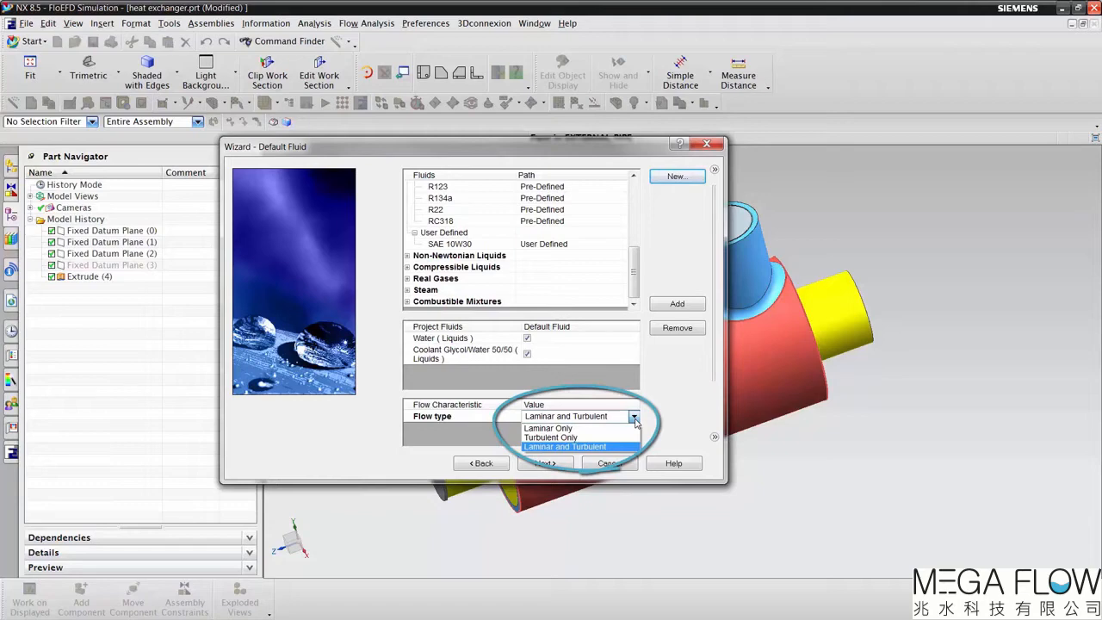
pyautogui.click(634, 418)
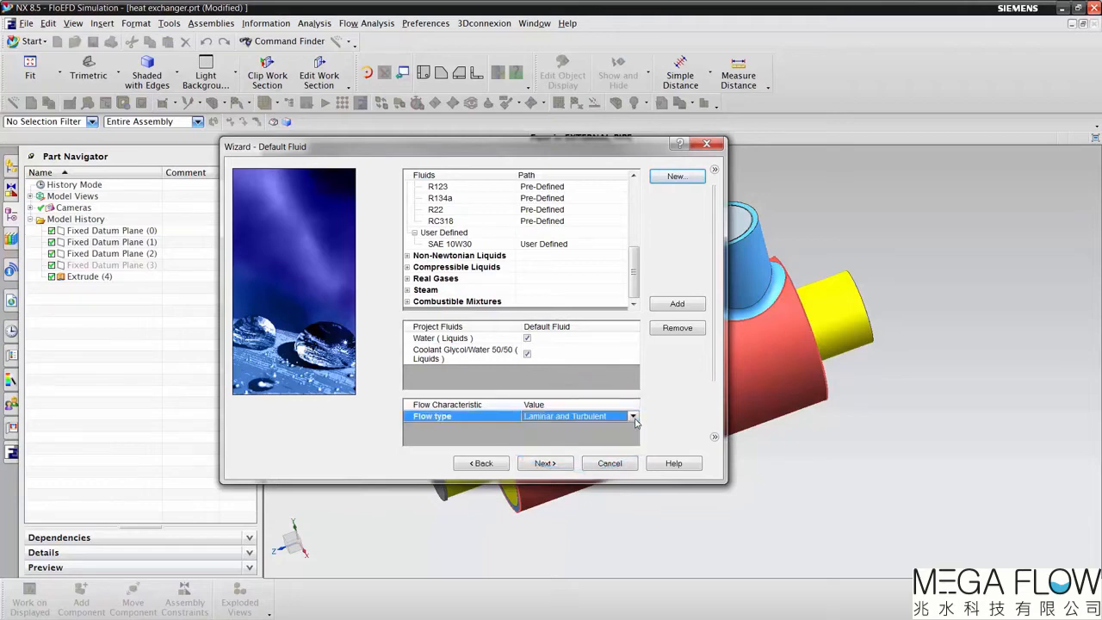
pyautogui.click(546, 463)
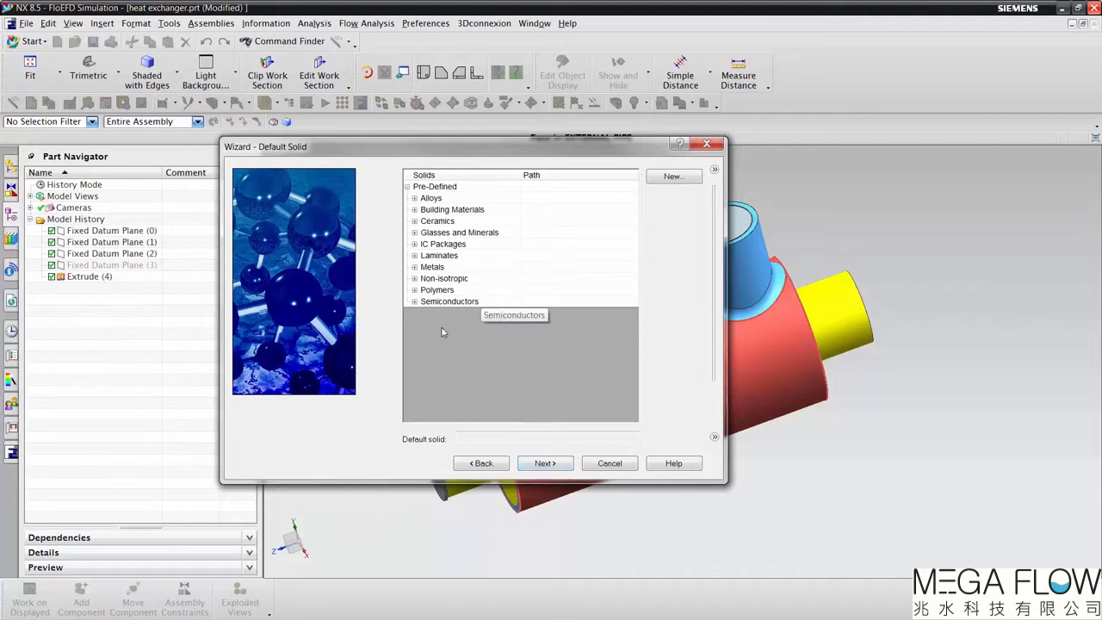
# Step: Choose Aluminum 6061 from the pre-defined alloys as the default solid and continue to the wall conditions
pyautogui.click(414, 198)
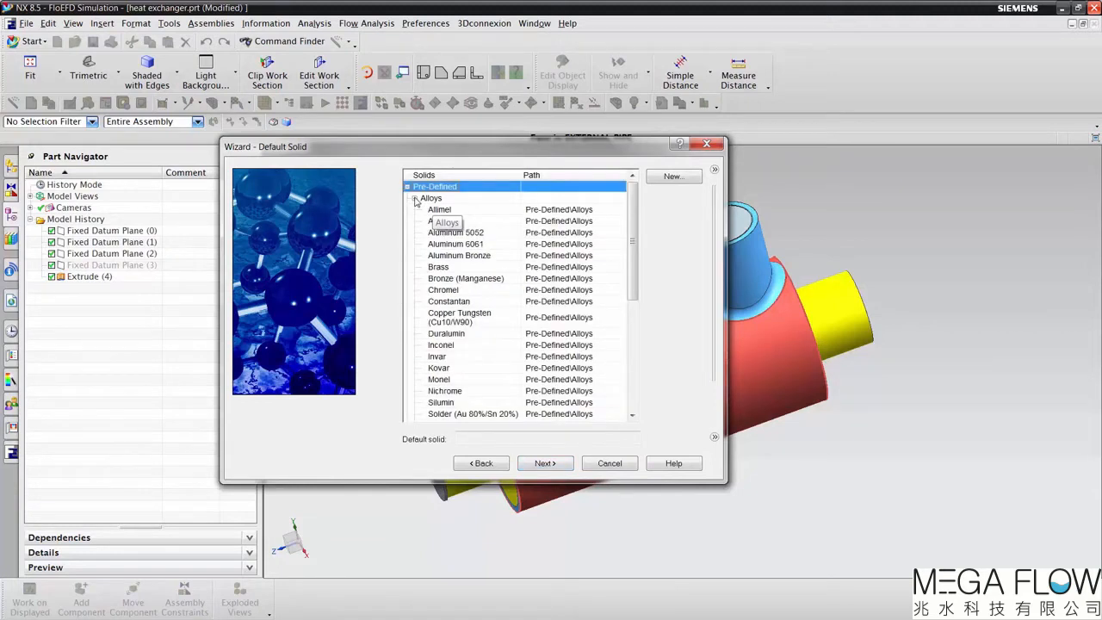
pyautogui.click(464, 246)
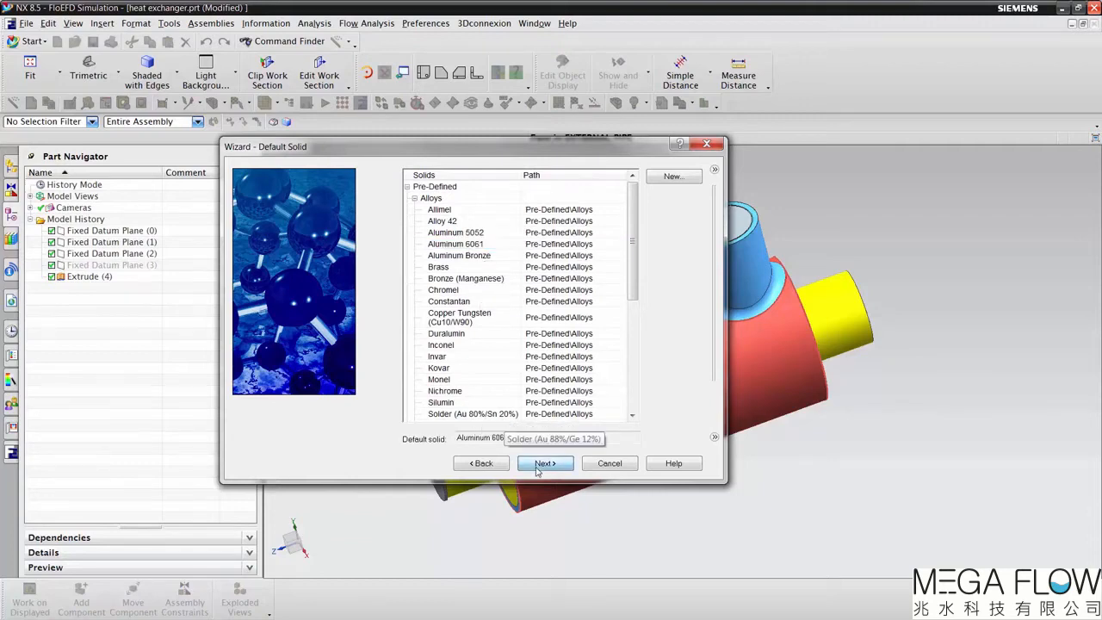
pyautogui.click(545, 463)
# Step: Keep Adiabatic wall as the default outer wall thermal condition and continue to the initial conditions
pyautogui.click(638, 189)
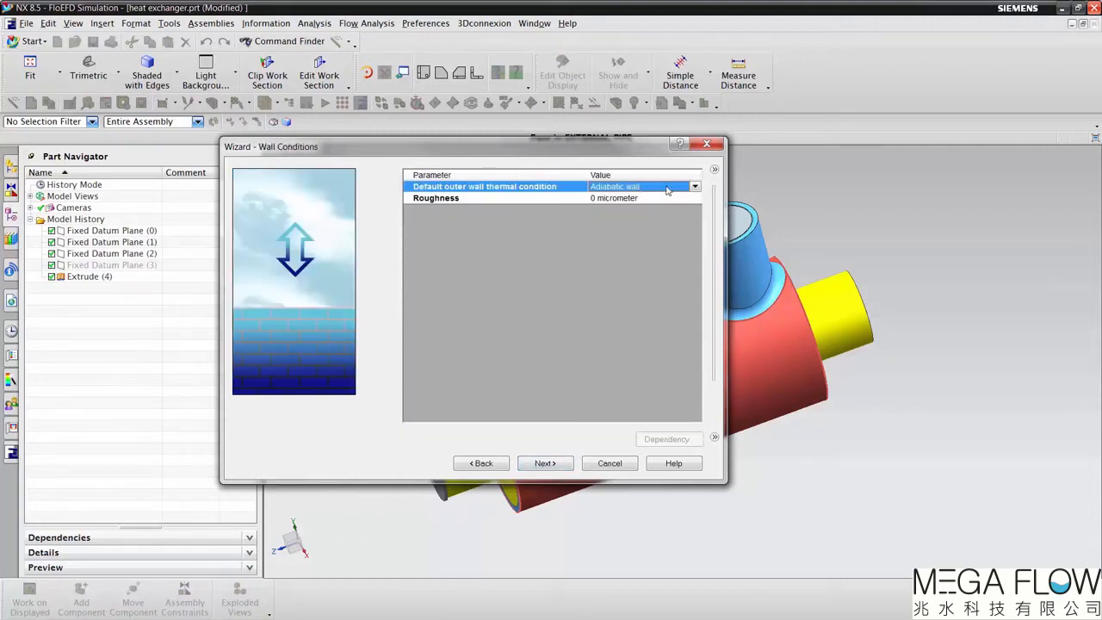
pyautogui.click(695, 188)
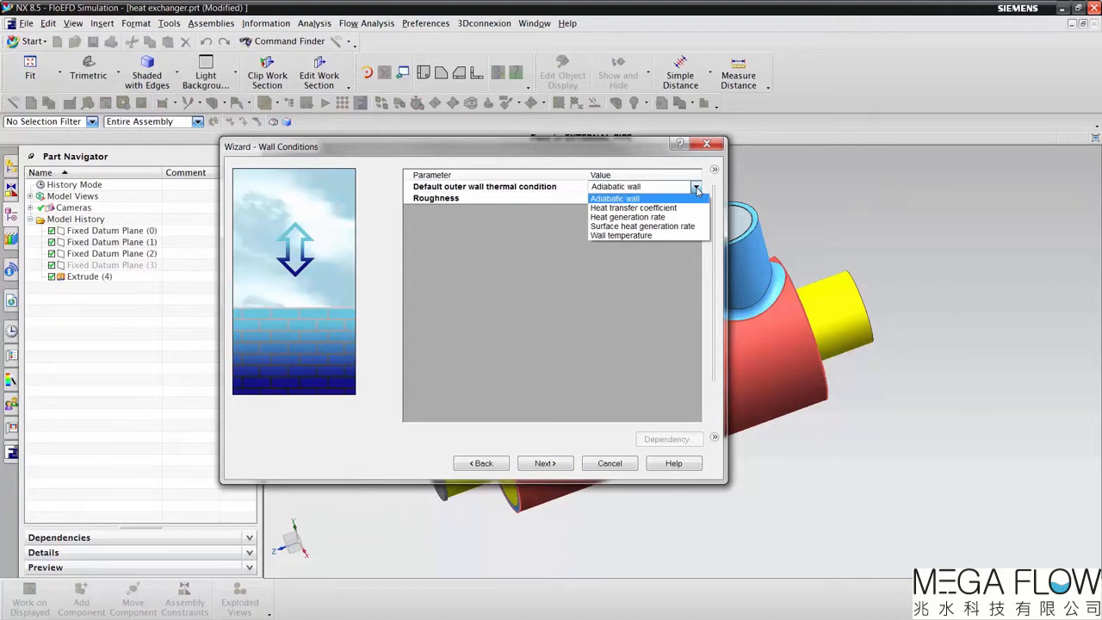
pyautogui.click(695, 188)
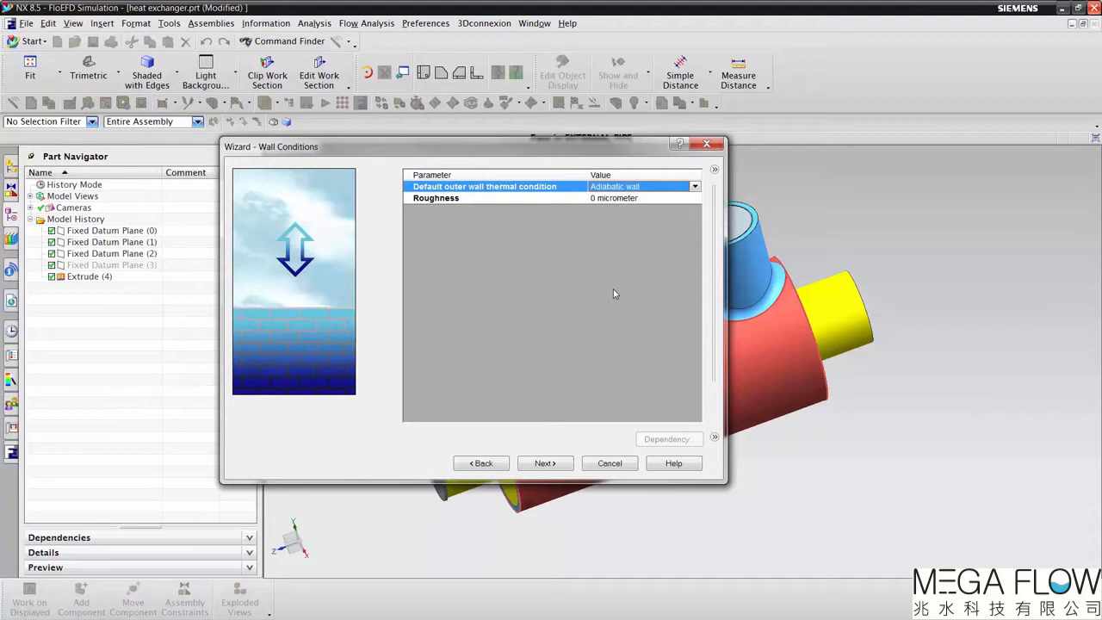
pyautogui.click(551, 465)
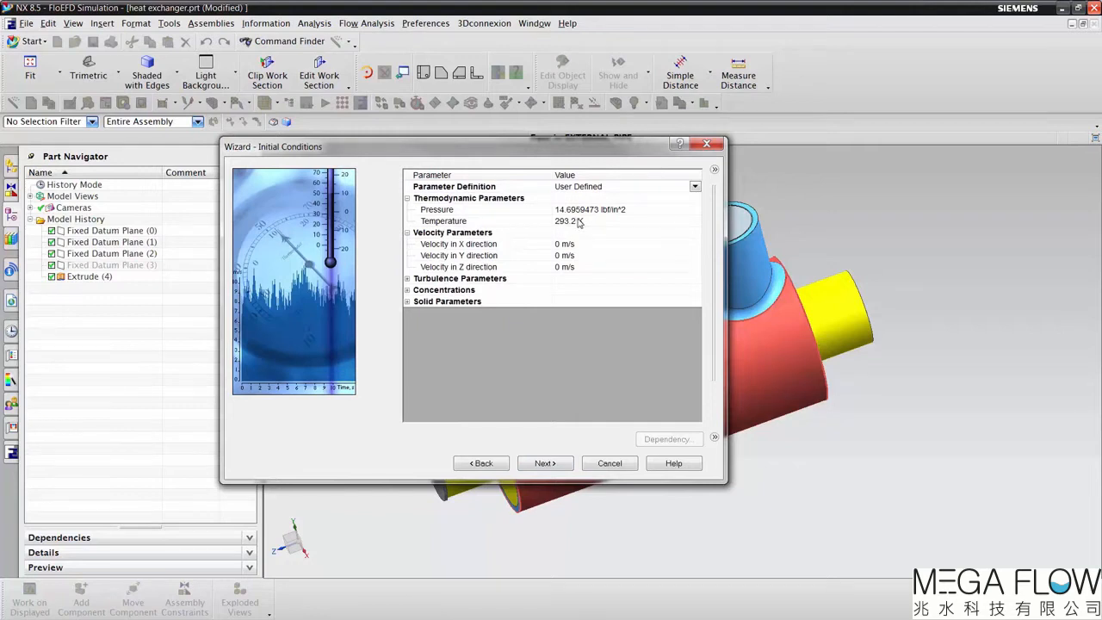
# Step: Change the project's temperature unit to Celsius (°C) in the unit system and return to the initial conditions
pyautogui.click(714, 170)
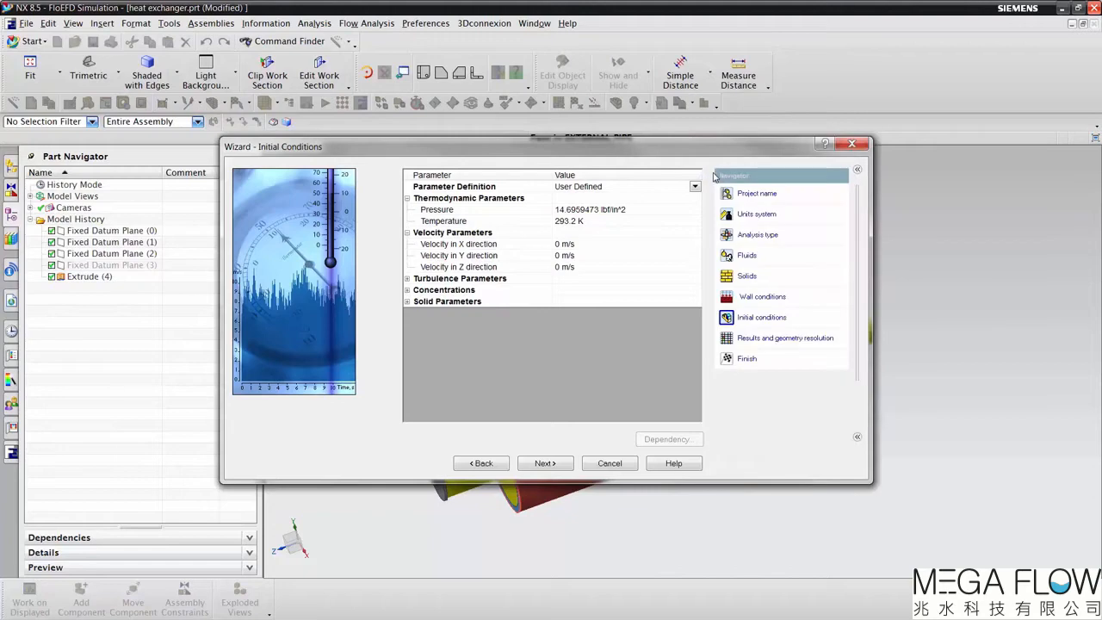
pyautogui.click(752, 219)
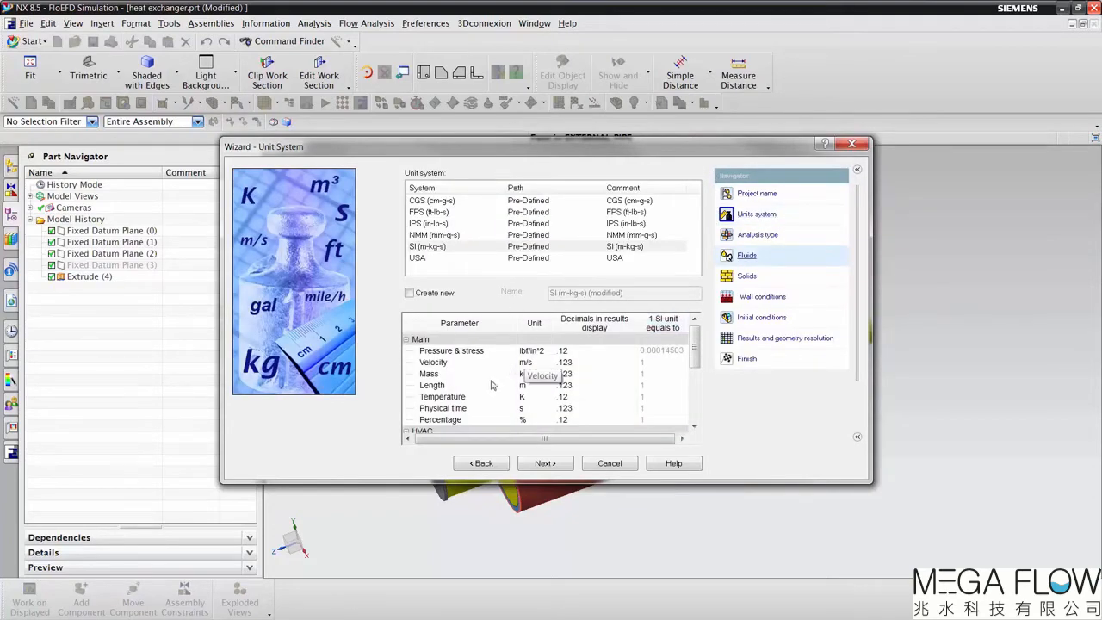
pyautogui.click(532, 397)
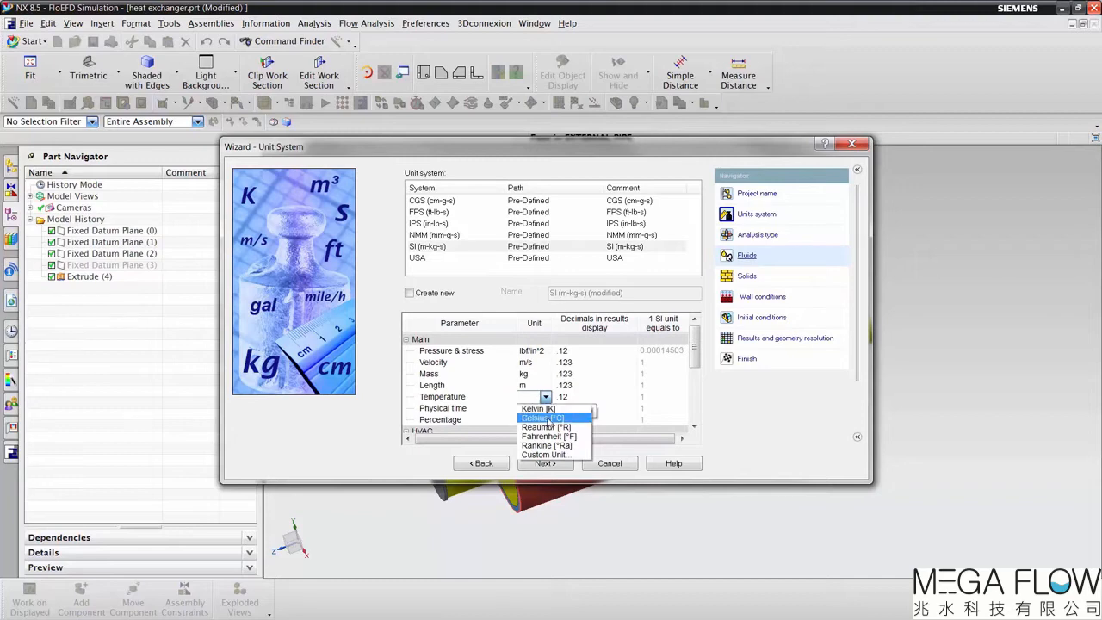
pyautogui.click(547, 420)
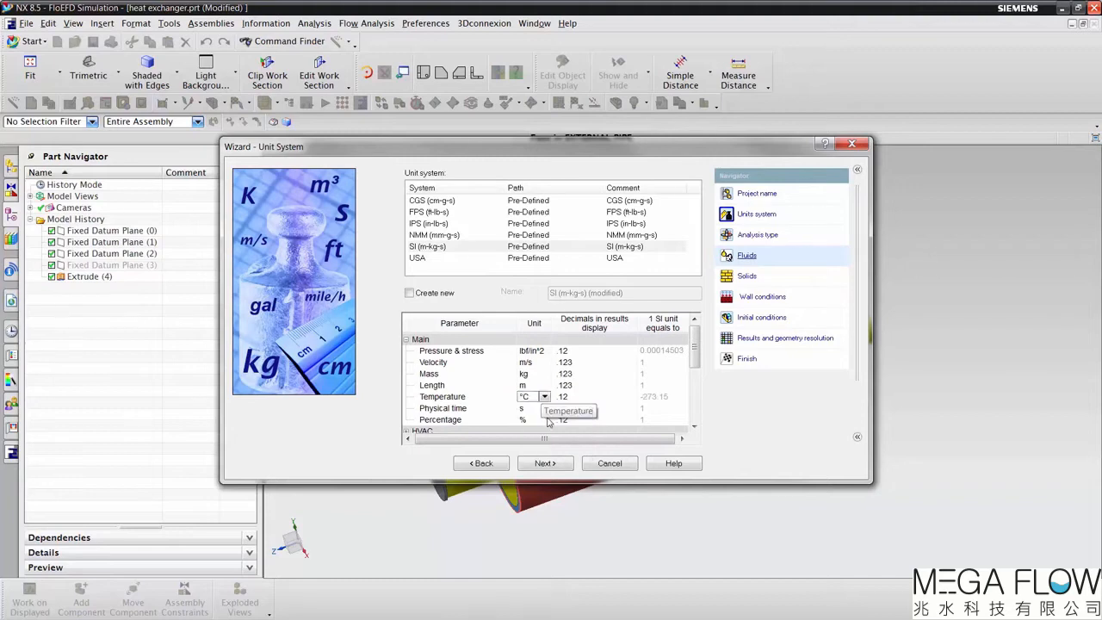
pyautogui.click(750, 302)
pyautogui.click(752, 316)
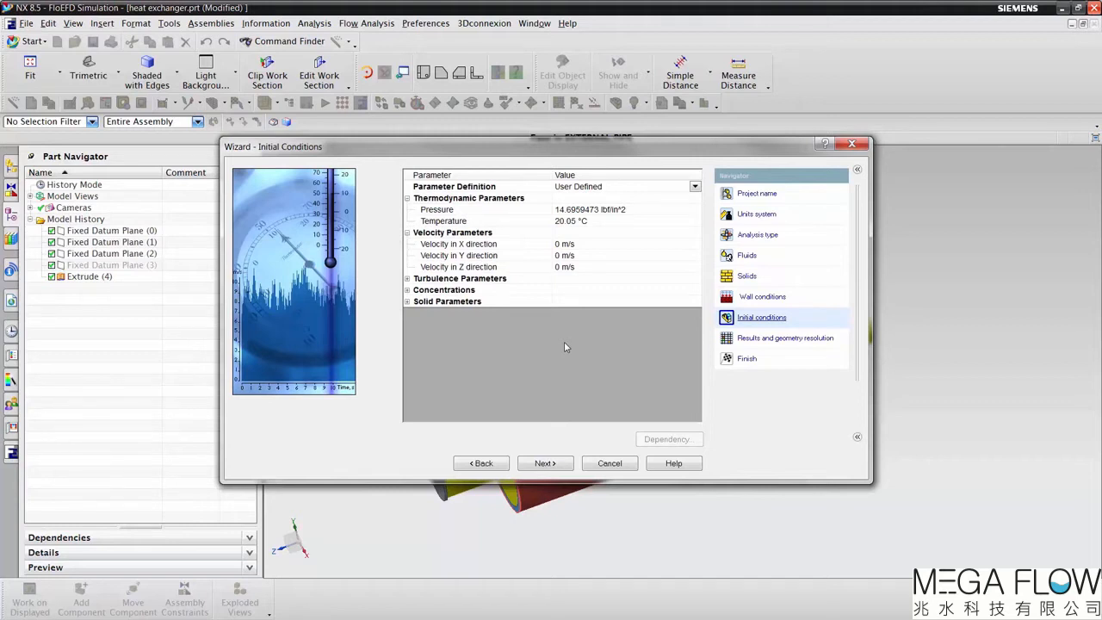
# Step: Accept the initial conditions, finish the wizard with result resolution 3, and display the FloEFD project tree
pyautogui.click(551, 464)
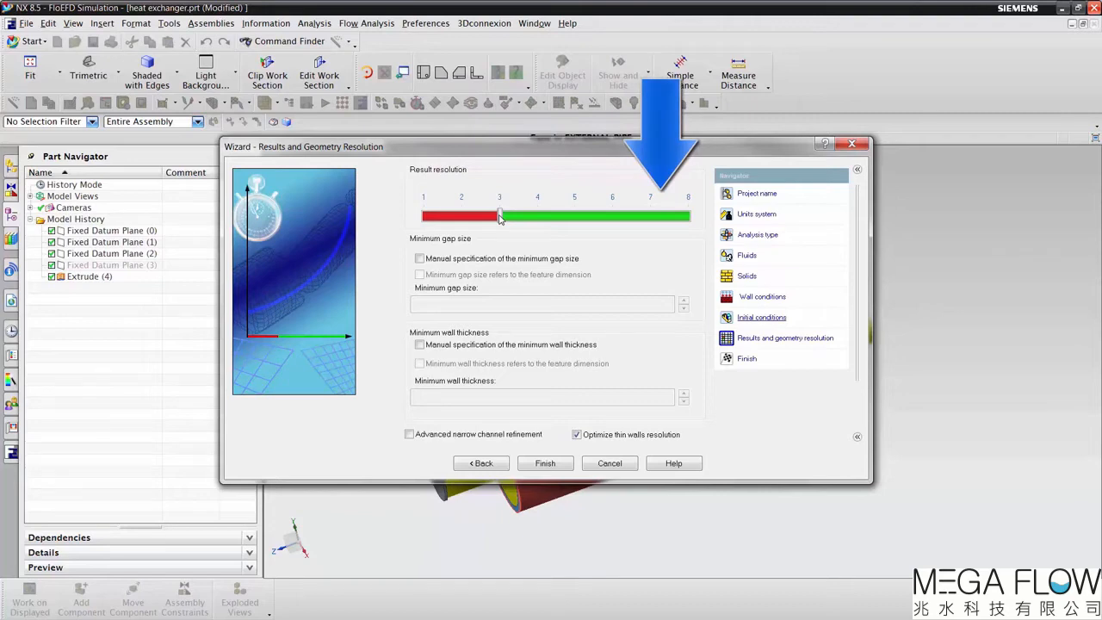
pyautogui.click(545, 465)
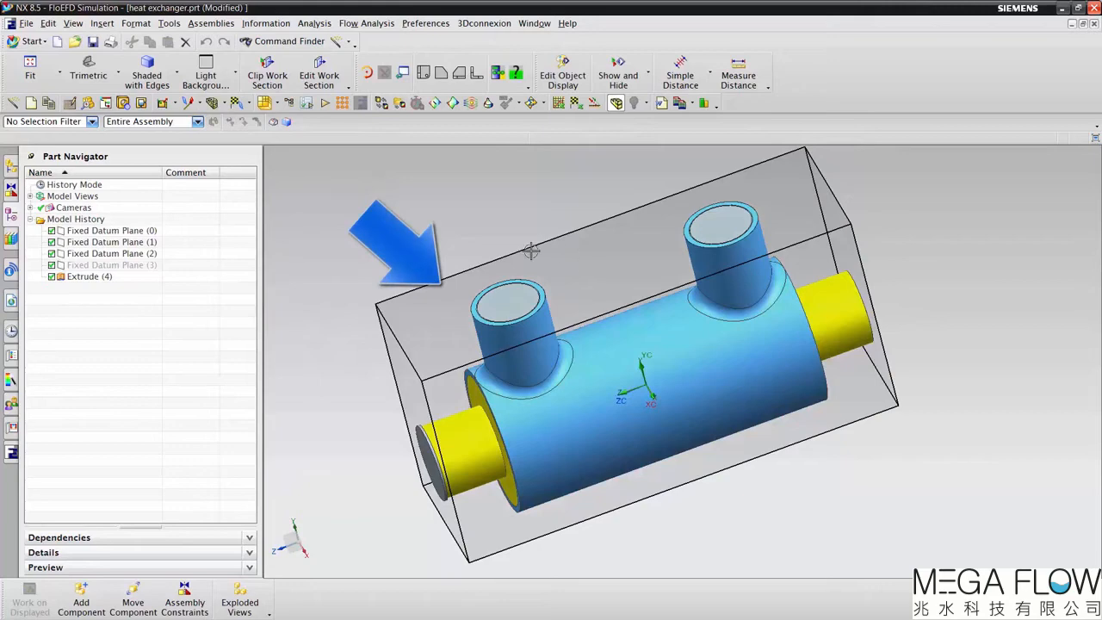
pyautogui.moveTo(485, 271); pyautogui.dragTo(485, 271, button='middle')
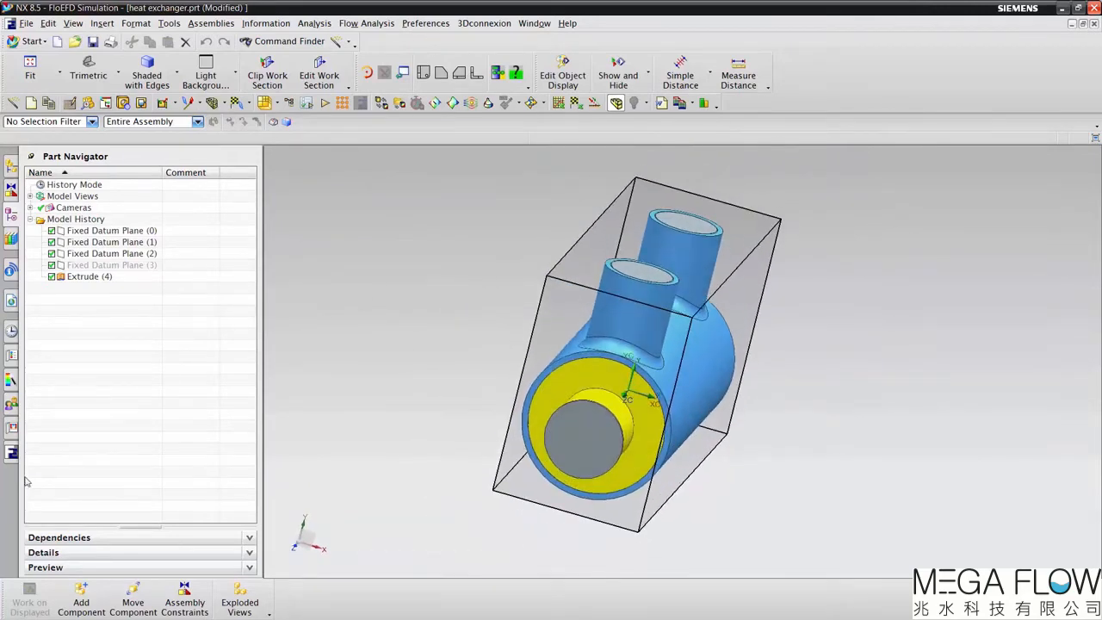
pyautogui.click(11, 452)
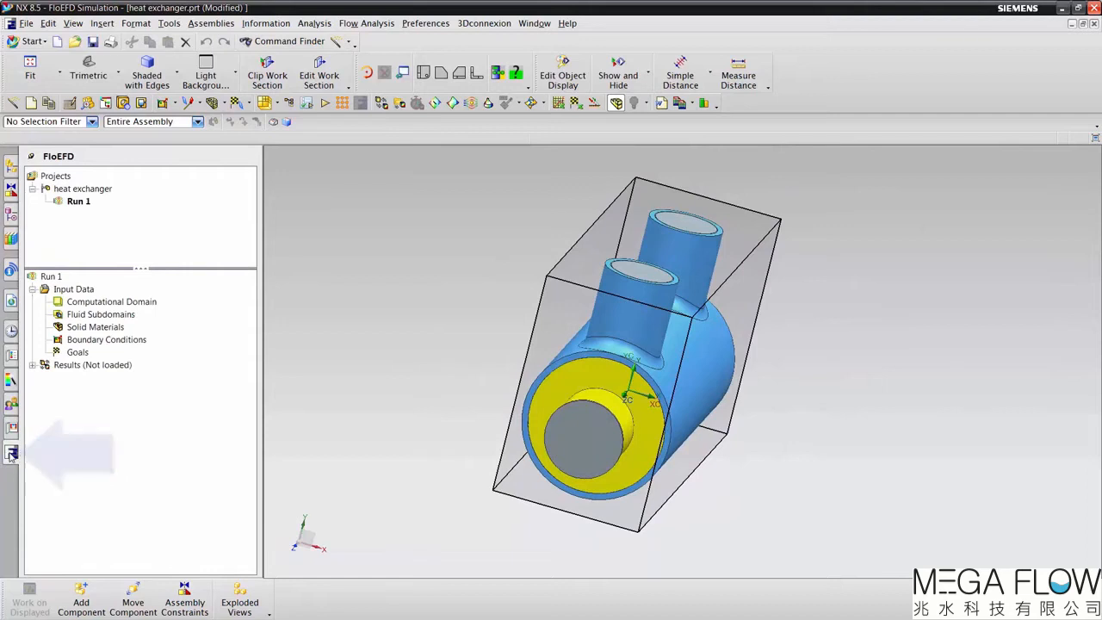
# Step: Try resizing the computational domain to X max about 0.192 m and Y max about 0.133 m, and reset it to its default size
pyautogui.click(77, 303)
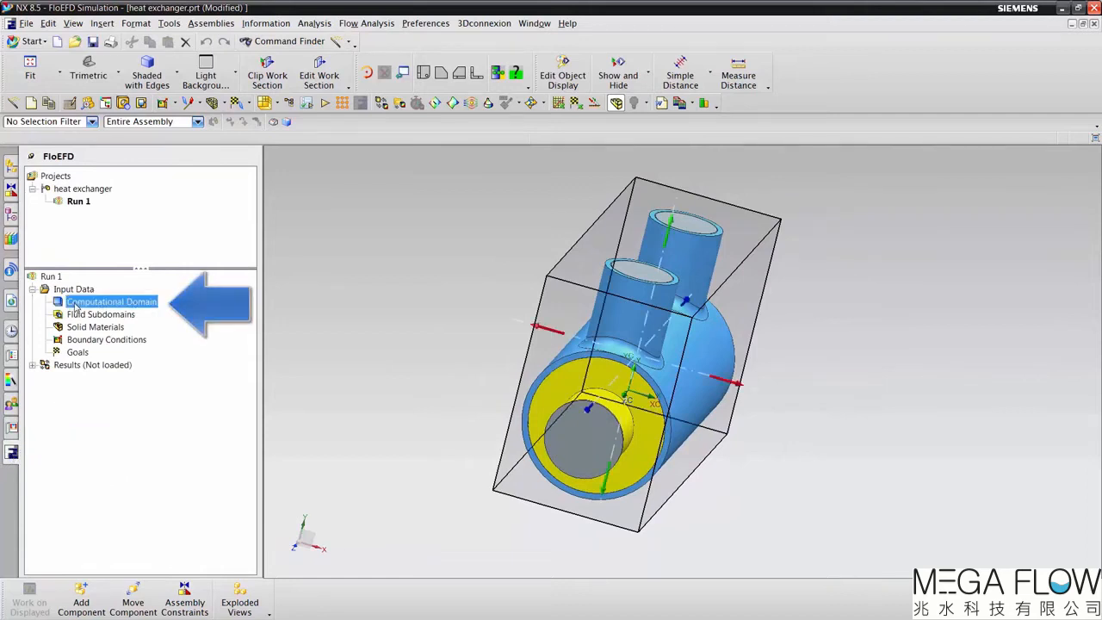
pyautogui.rightClick(79, 303)
pyautogui.click(112, 314)
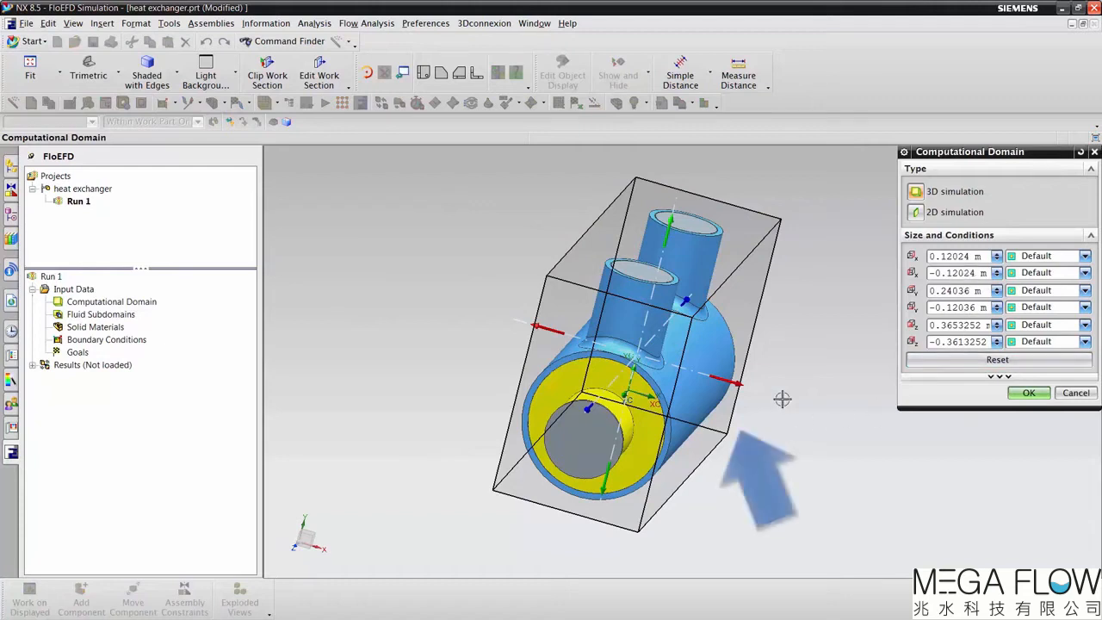
pyautogui.moveTo(738, 387); pyautogui.dragTo(768, 393)
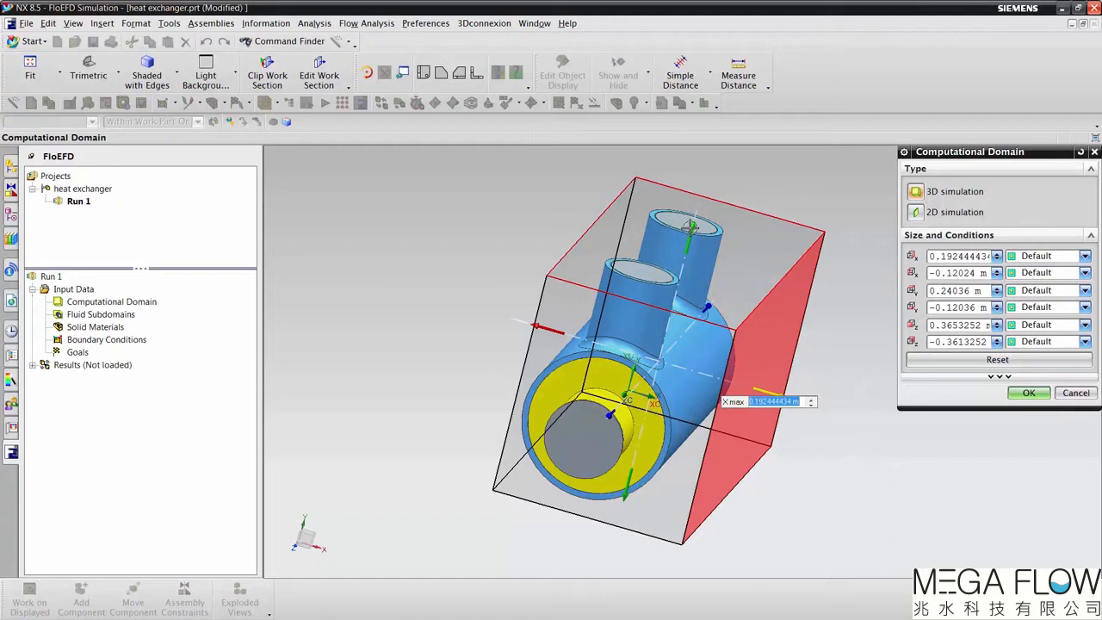
pyautogui.moveTo(705, 229); pyautogui.dragTo(680, 297)
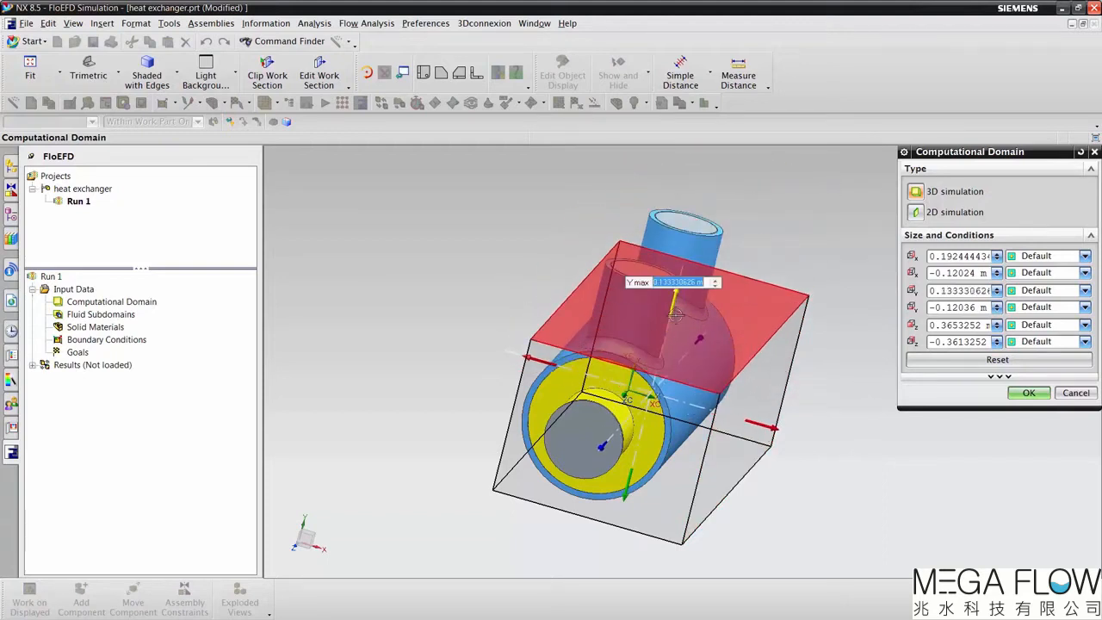
pyautogui.click(963, 362)
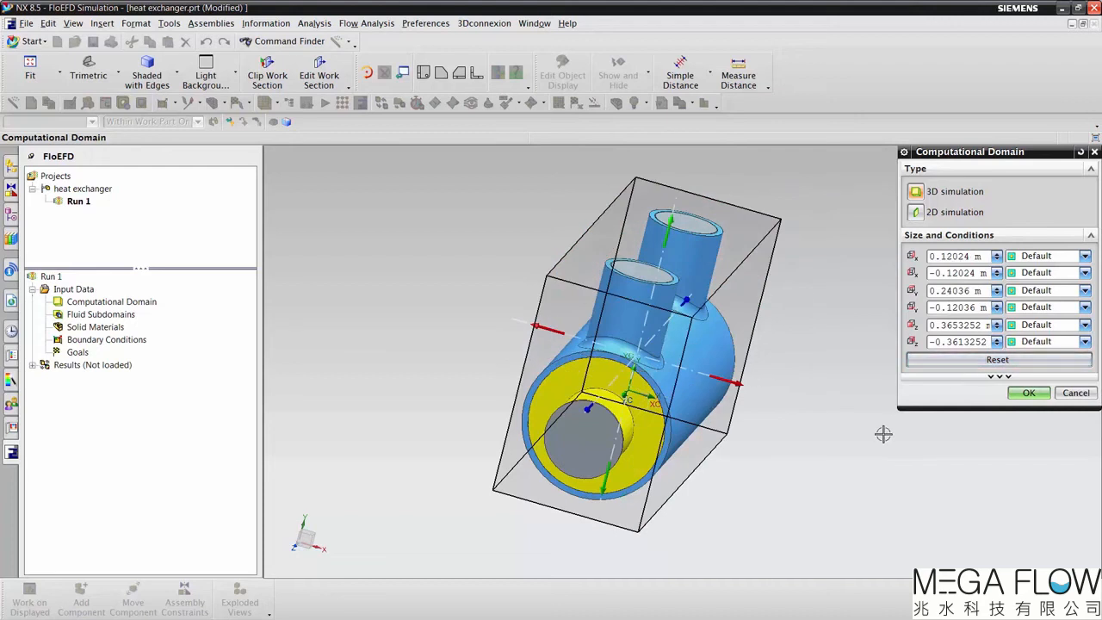
pyautogui.click(1025, 393)
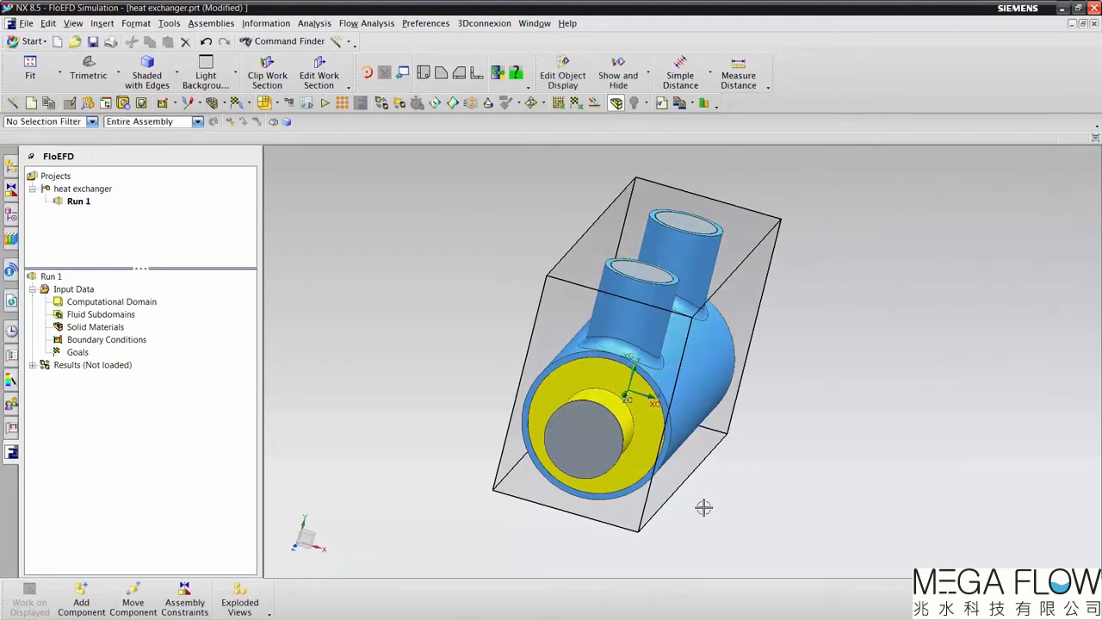
# Step: Hide the computational domain in the model view
pyautogui.rightClick(120, 308)
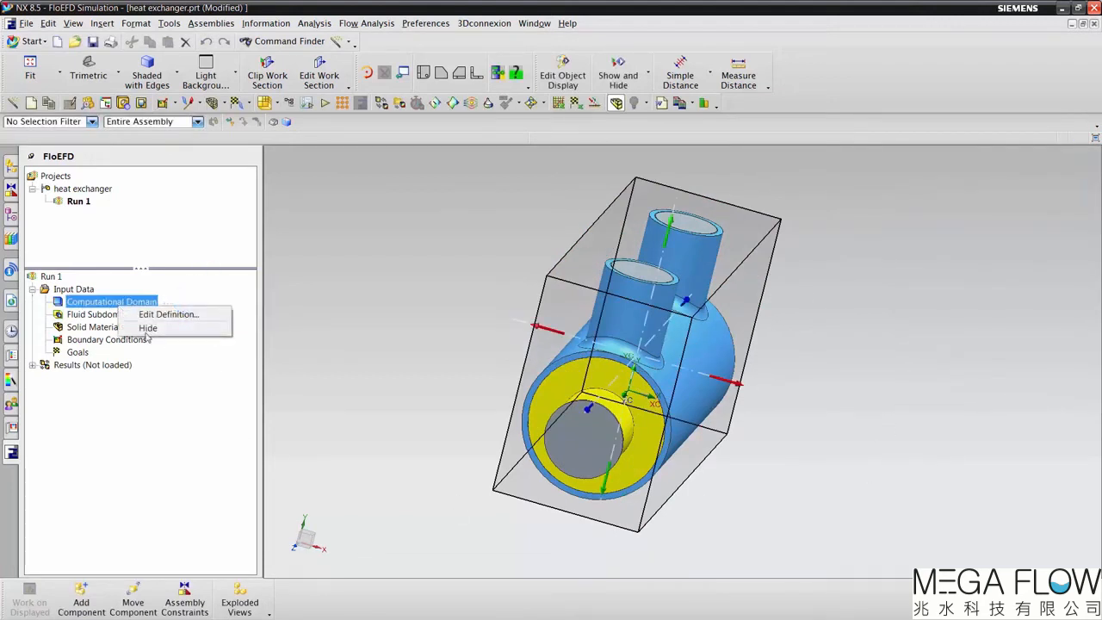
pyautogui.click(148, 329)
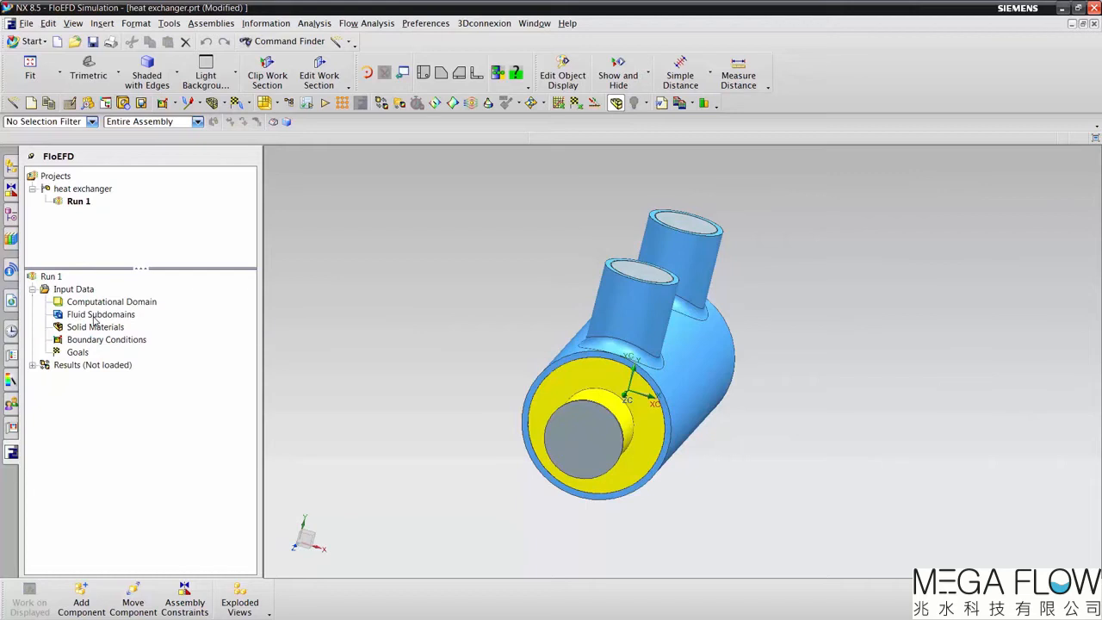
# Step: Insert a fluid subdomain on the inner lid face of the nearer upright pipe, with only Water enabled as its fluid
pyautogui.rightClick(95, 318)
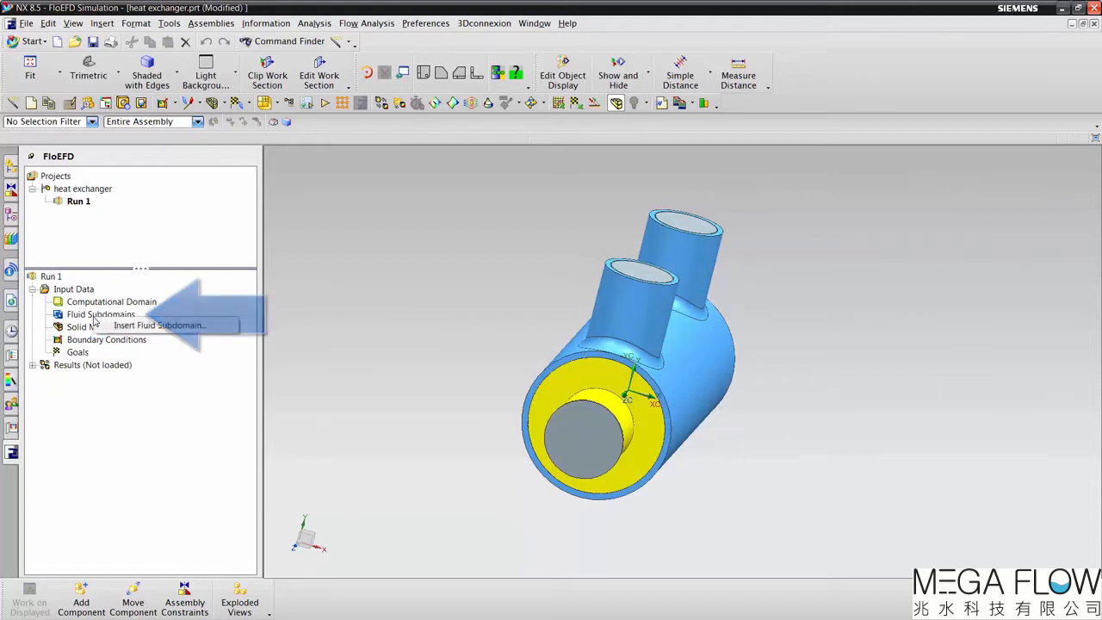
pyautogui.click(143, 327)
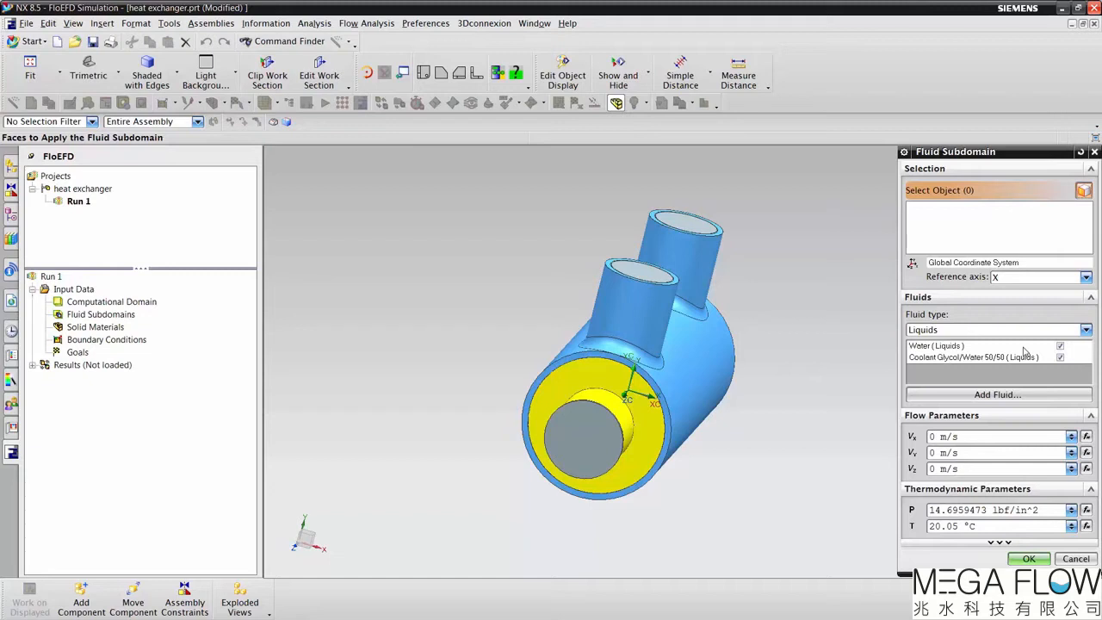
pyautogui.moveTo(636, 277); pyautogui.dragTo(611, 288, button='middle')
pyautogui.click(603, 274)
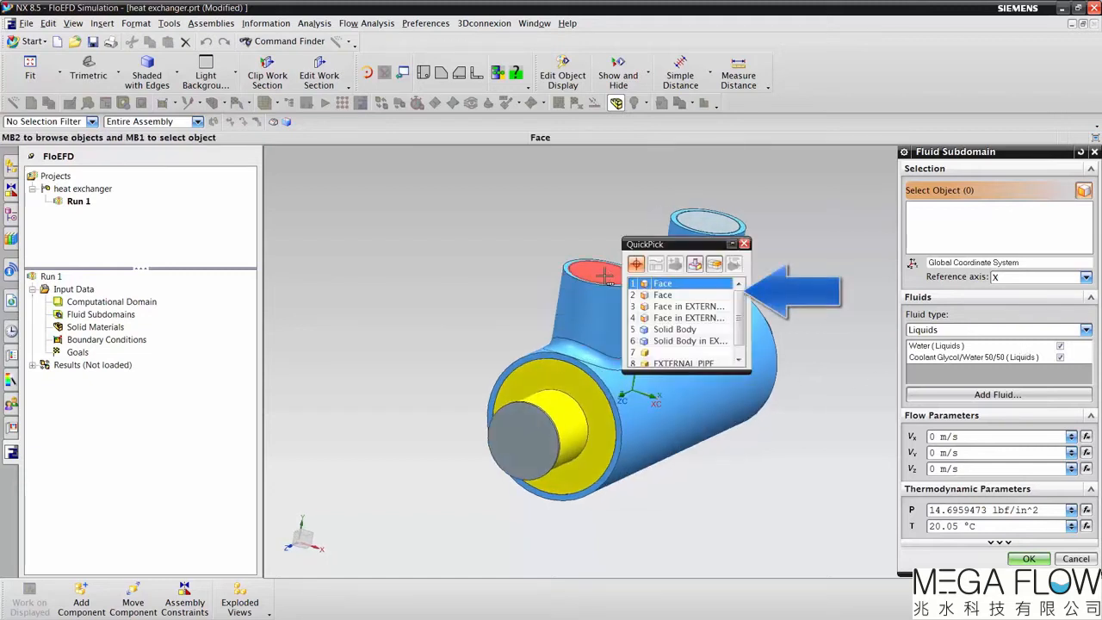
pyautogui.click(676, 295)
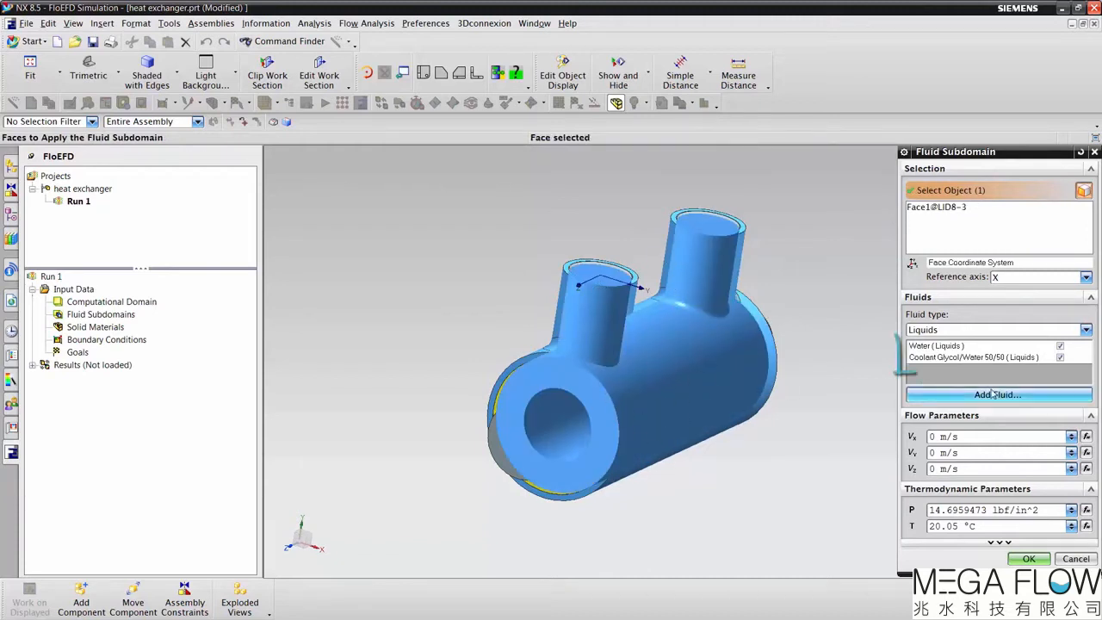
pyautogui.click(1060, 357)
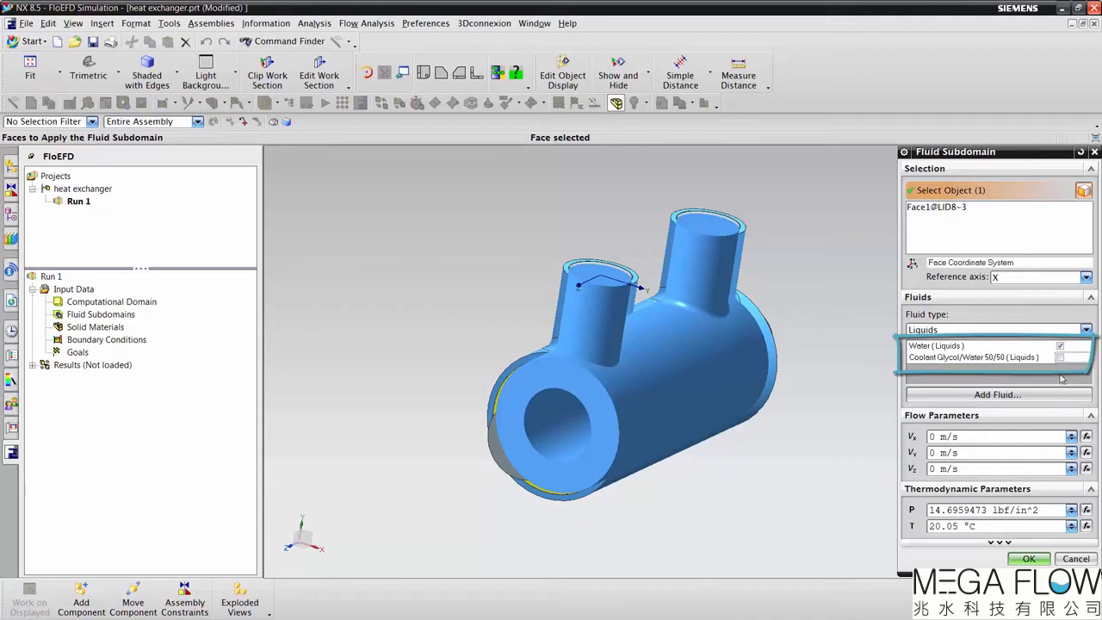
pyautogui.click(1029, 559)
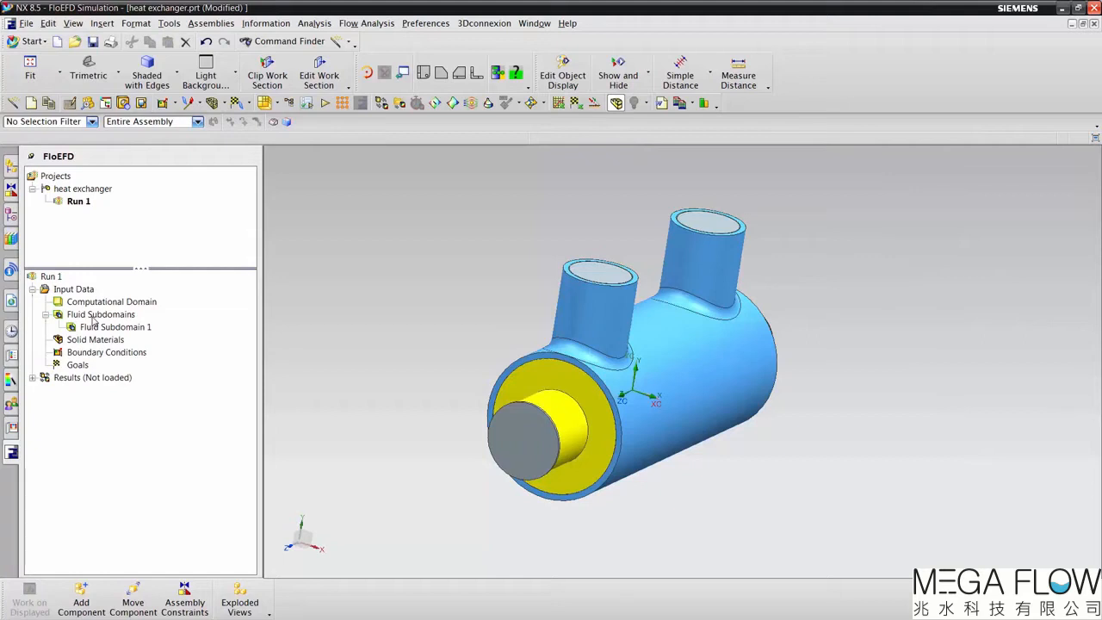
# Step: Rename the water fluid subdomain as Cooling Water
pyautogui.click(103, 327)
pyautogui.click(104, 328)
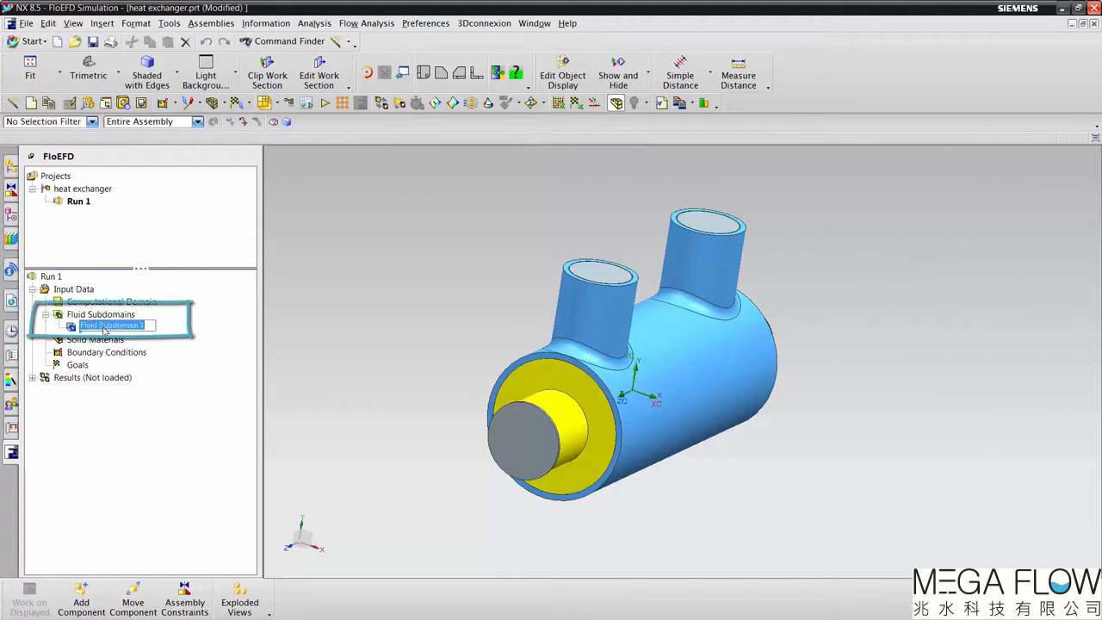
pyautogui.write('Cooling Water')
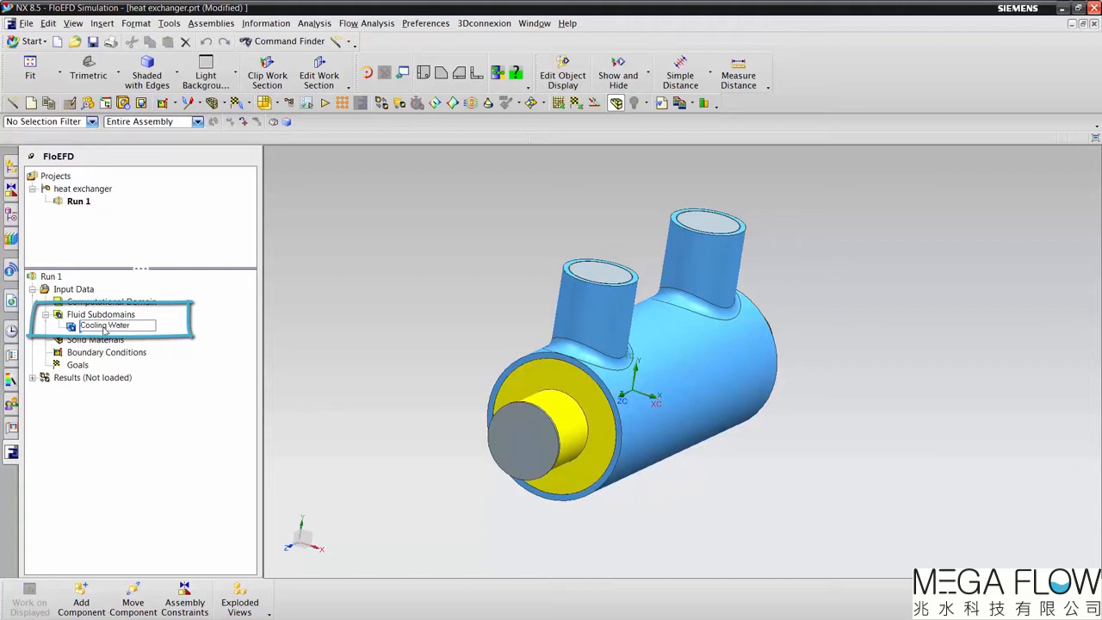
pyautogui.press('Return')
# Step: Insert a fluid subdomain on the inner lid face of the central tube, with only Coolant Glycol/Water 50/50 enabled as its fluid
pyautogui.rightClick(110, 312)
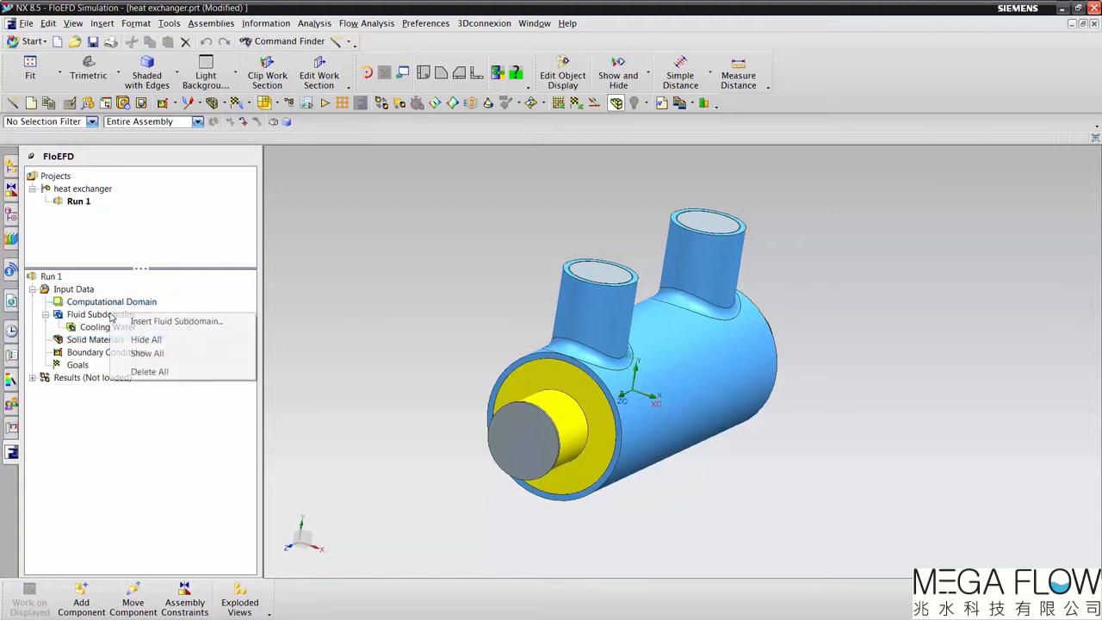
pyautogui.click(131, 322)
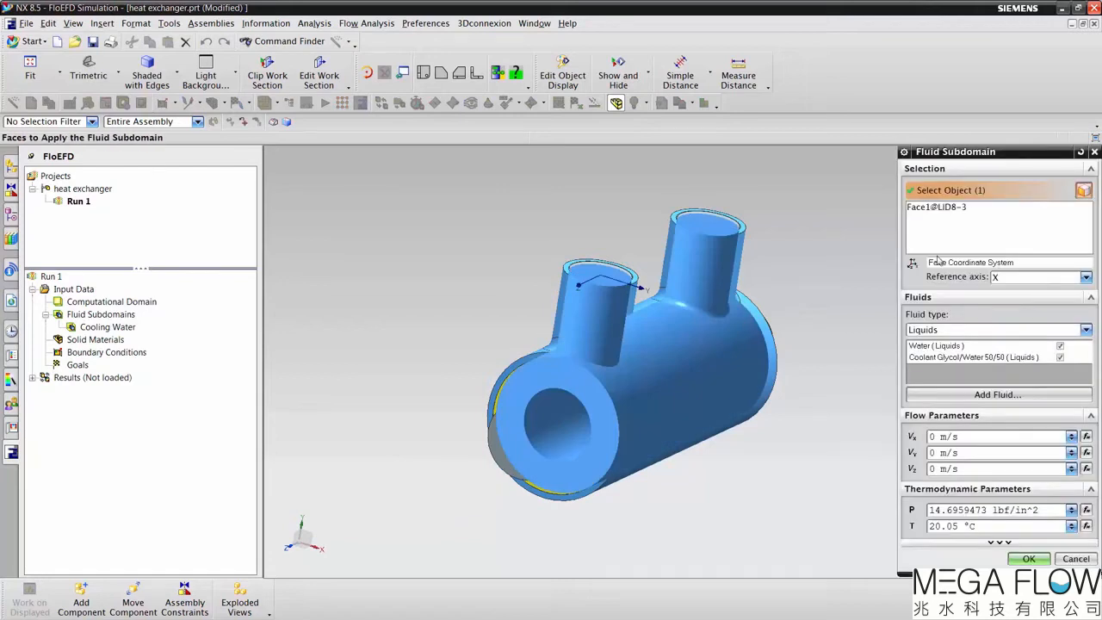
pyautogui.click(939, 209)
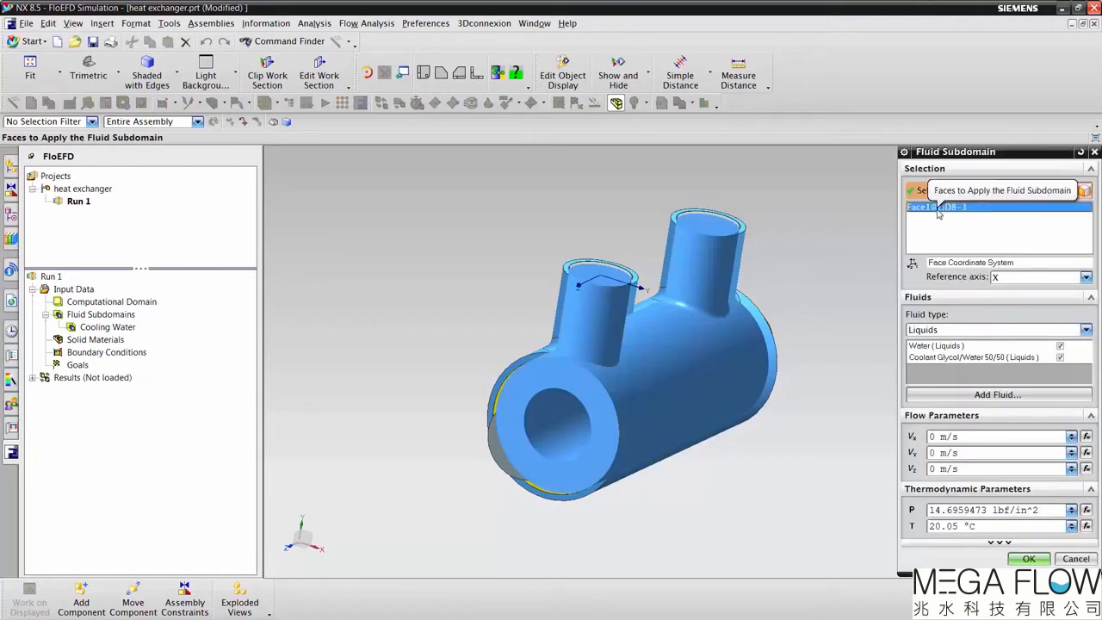
pyautogui.press('Delete')
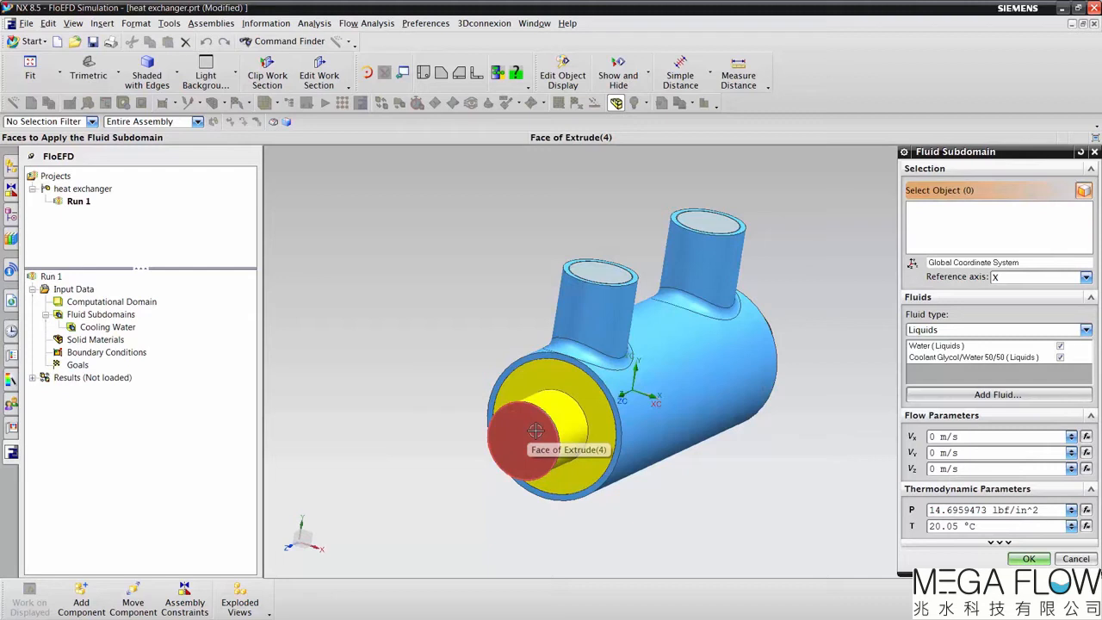
pyautogui.click(536, 430)
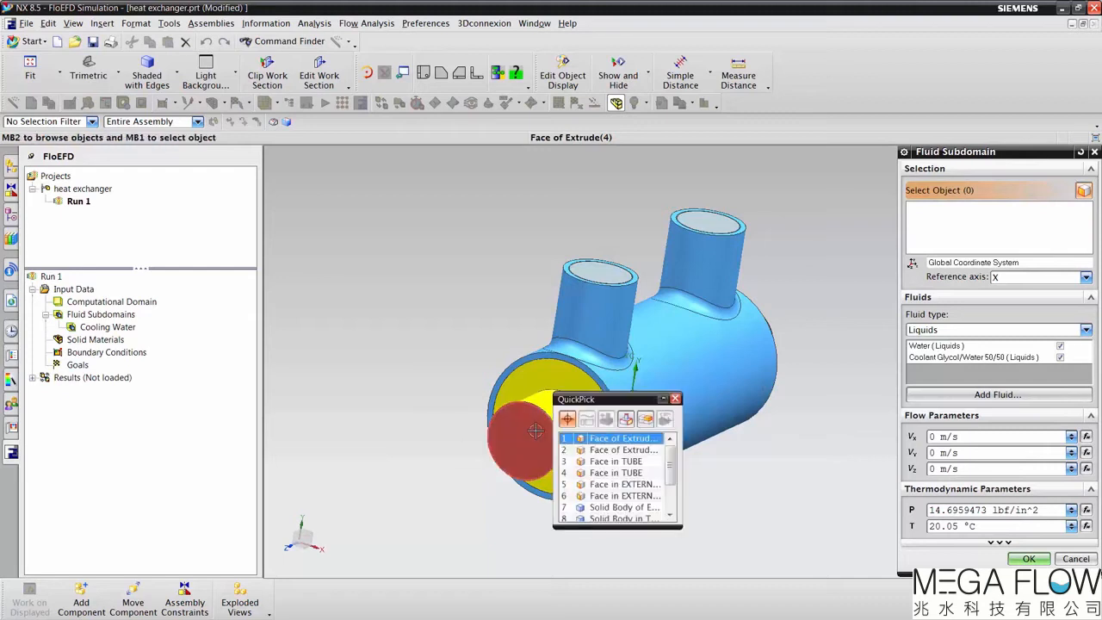
pyautogui.click(600, 456)
pyautogui.click(1061, 346)
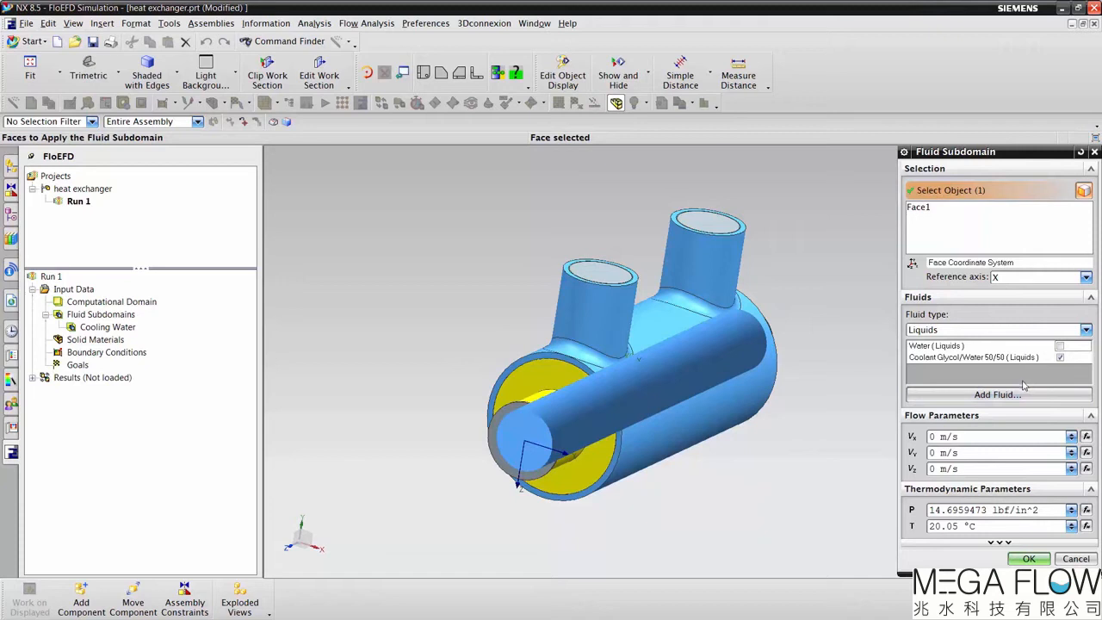
pyautogui.click(1029, 559)
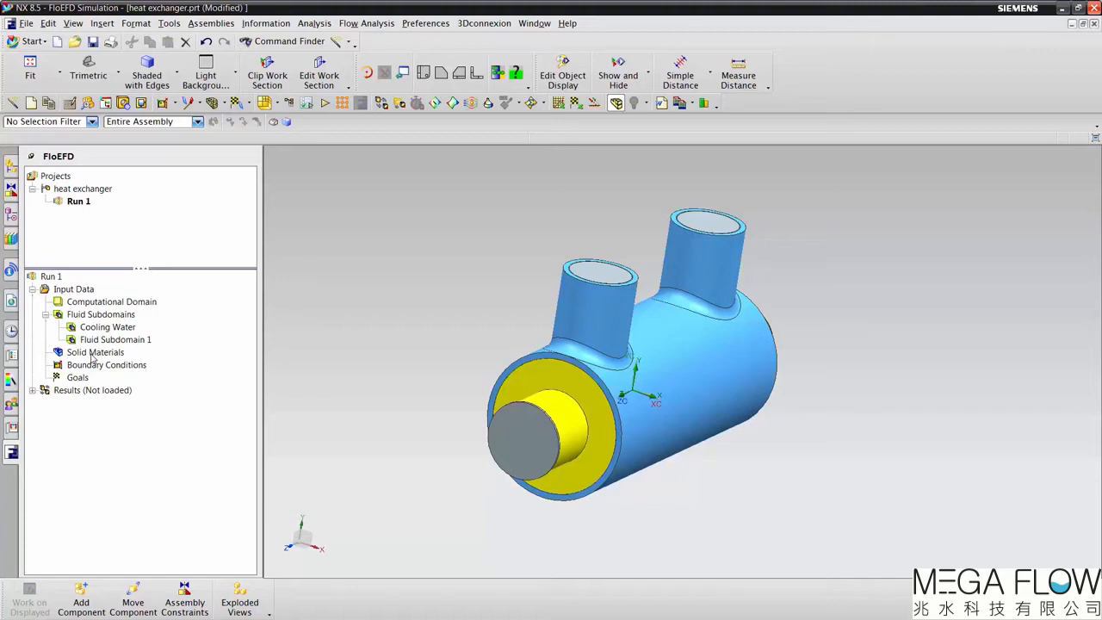
# Step: Assign the pre-defined Insulator solid material from Glasses and Minerals to LID8, LID9, LID10 and the Extrude (4) body
pyautogui.rightClick(93, 357)
pyautogui.click(129, 365)
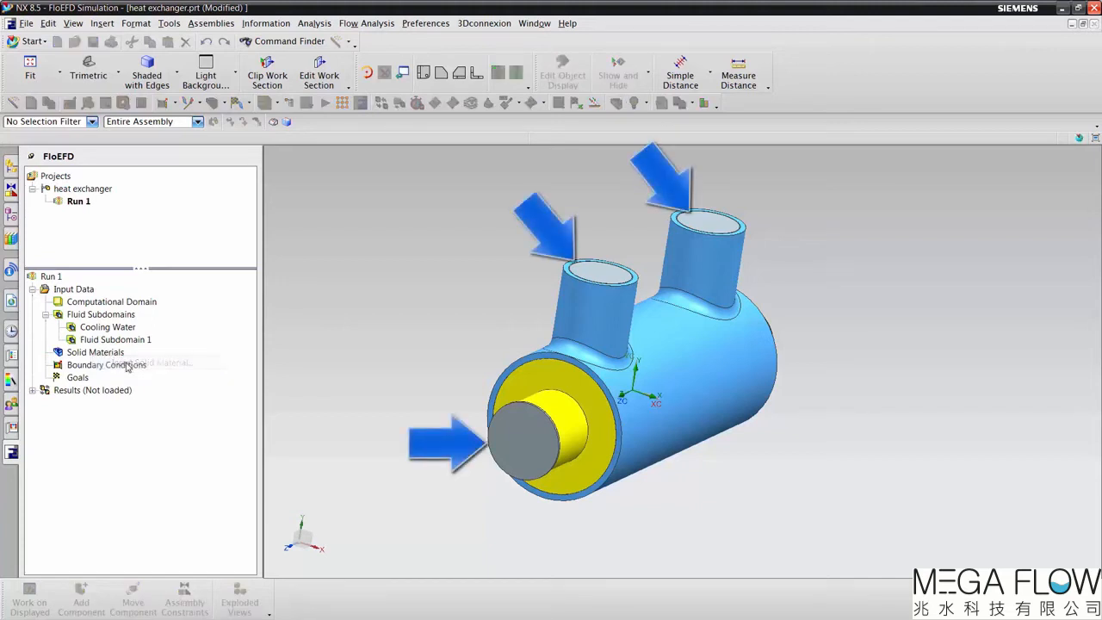
pyautogui.click(18, 170)
pyautogui.click(77, 265)
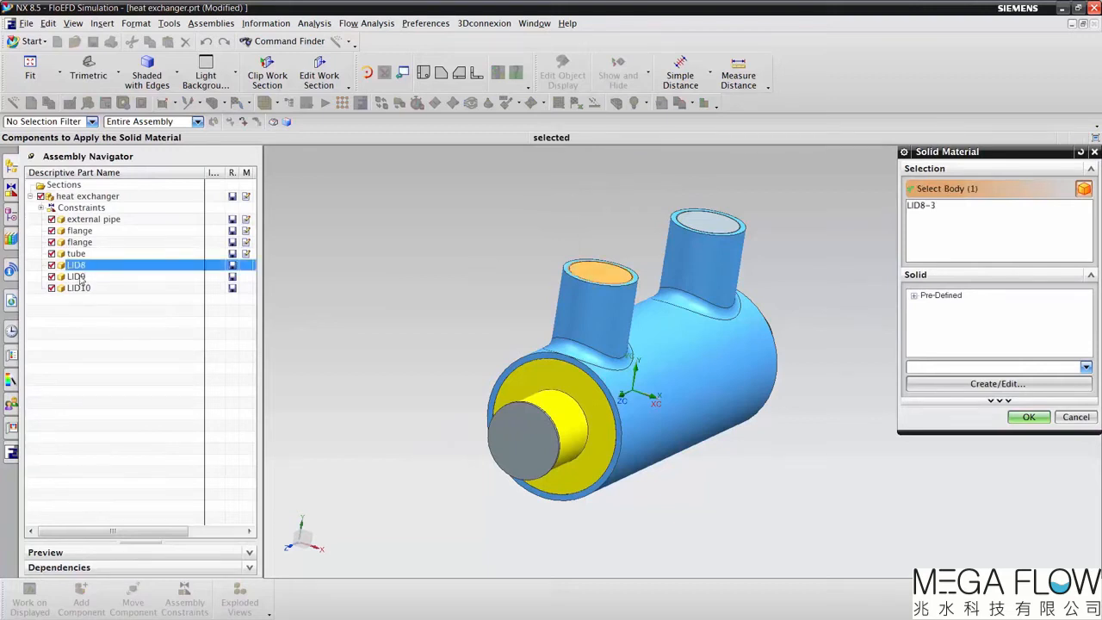
pyautogui.click(80, 276)
pyautogui.click(78, 287)
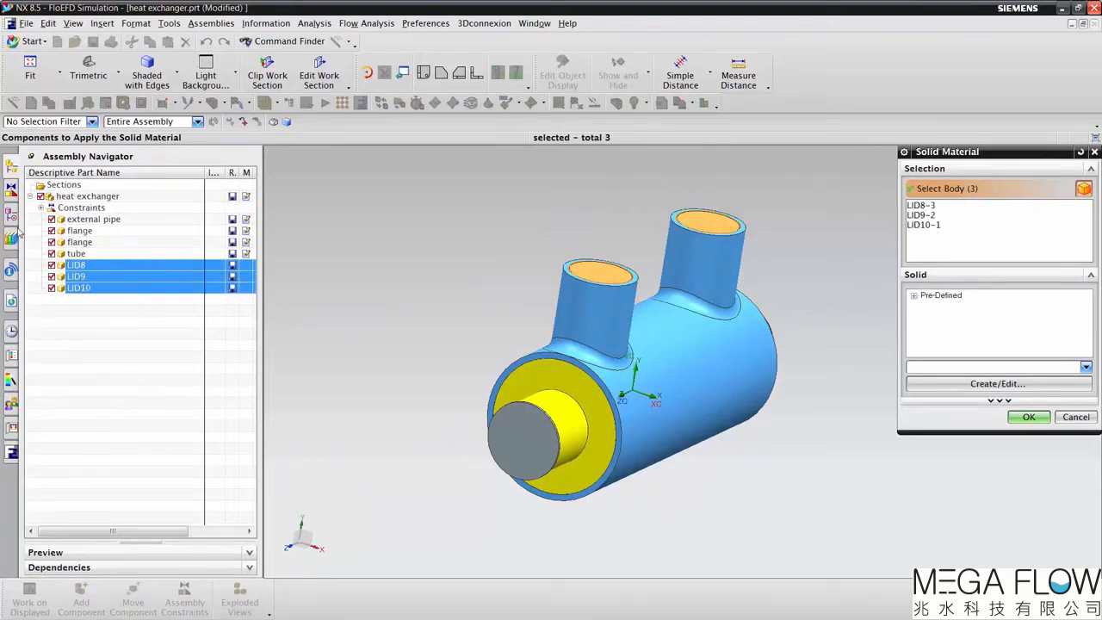
pyautogui.click(13, 219)
pyautogui.click(95, 278)
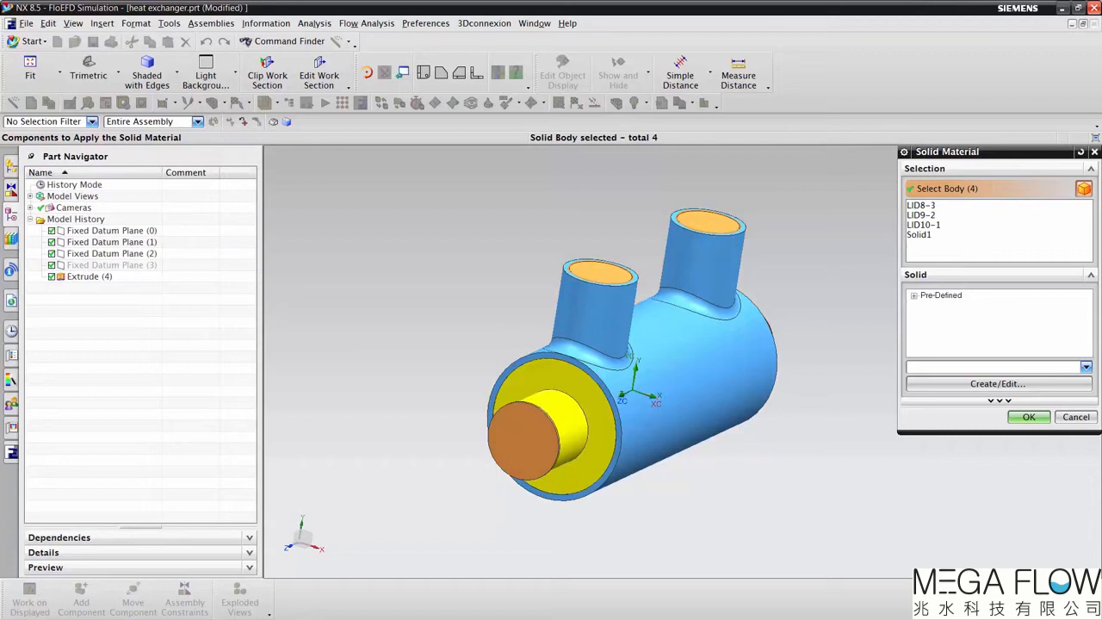
pyautogui.click(914, 295)
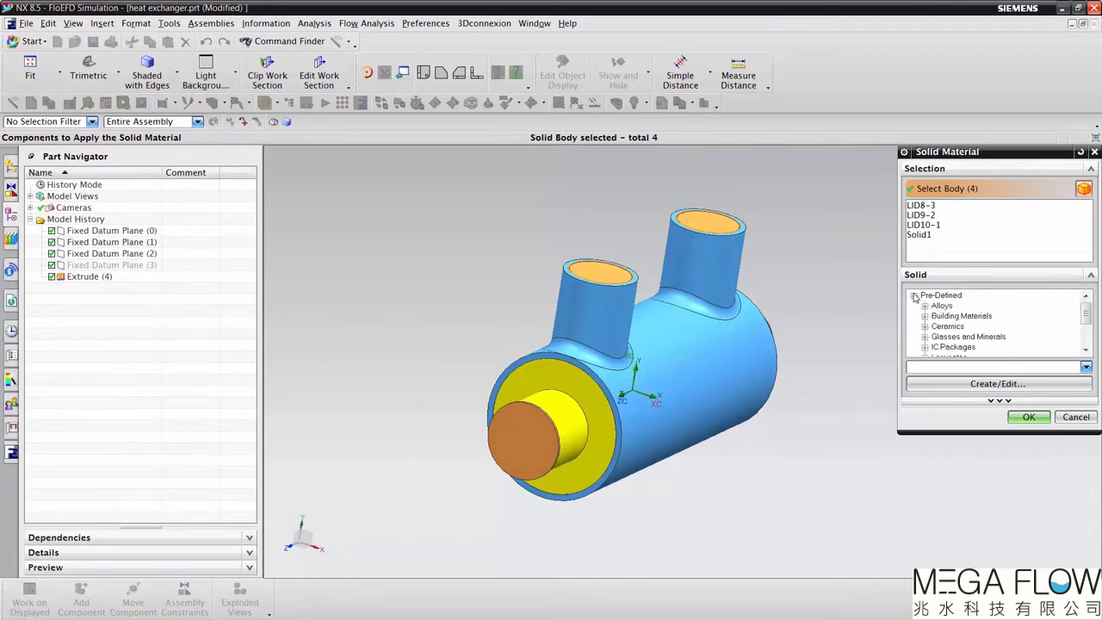
pyautogui.click(924, 337)
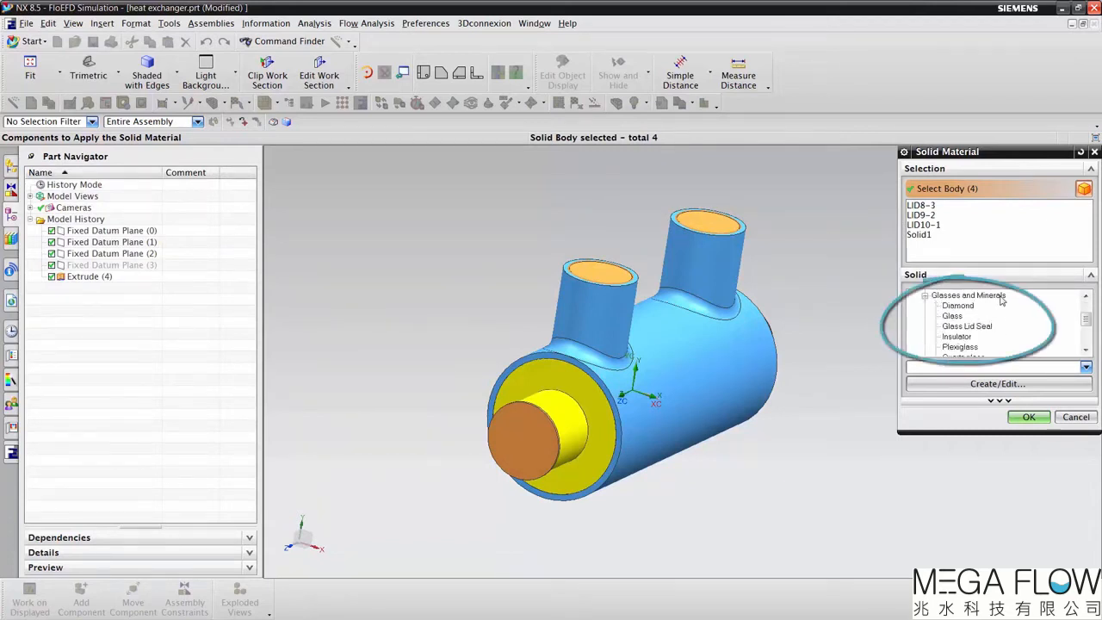
pyautogui.click(959, 337)
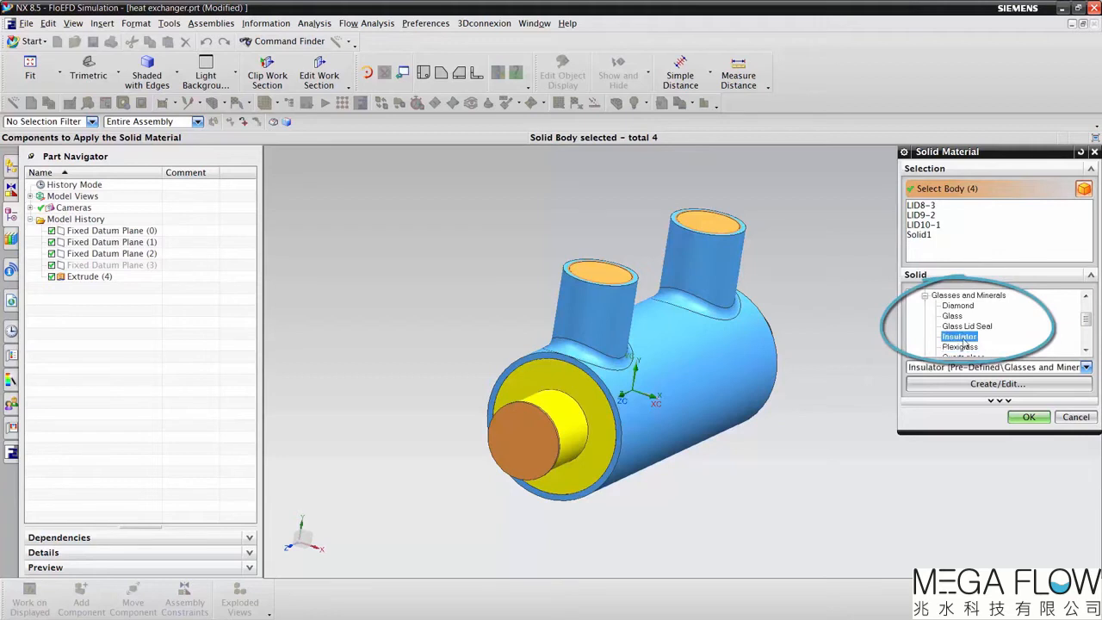
pyautogui.click(1029, 418)
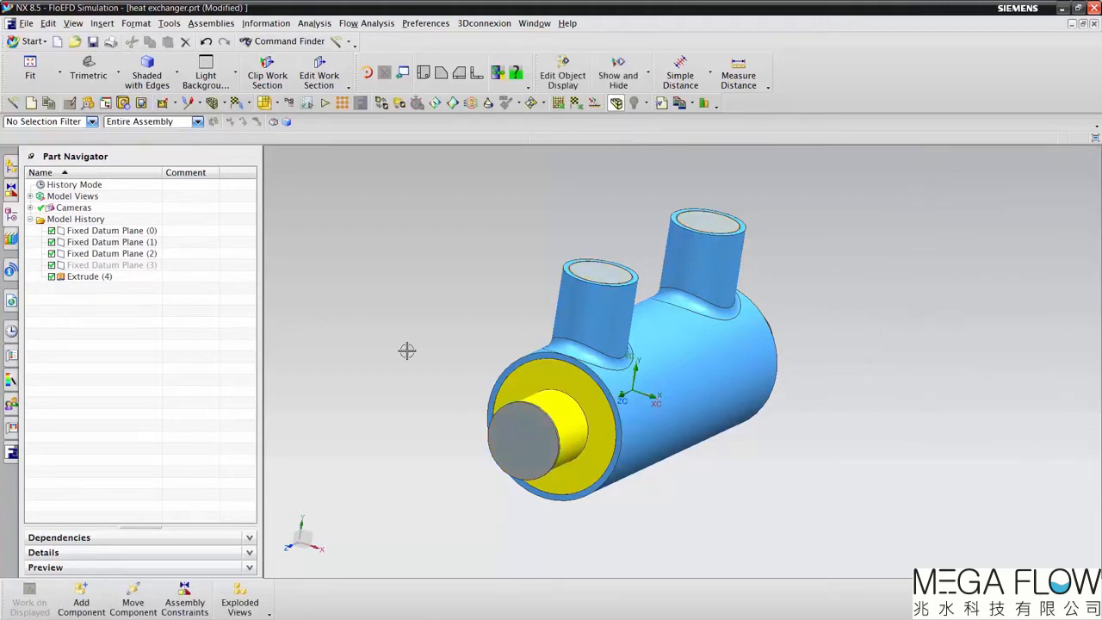
# Step: Insert an inlet volume flow boundary condition of 5 gal (US)/min on the inner lid face of the central tube
pyautogui.click(12, 451)
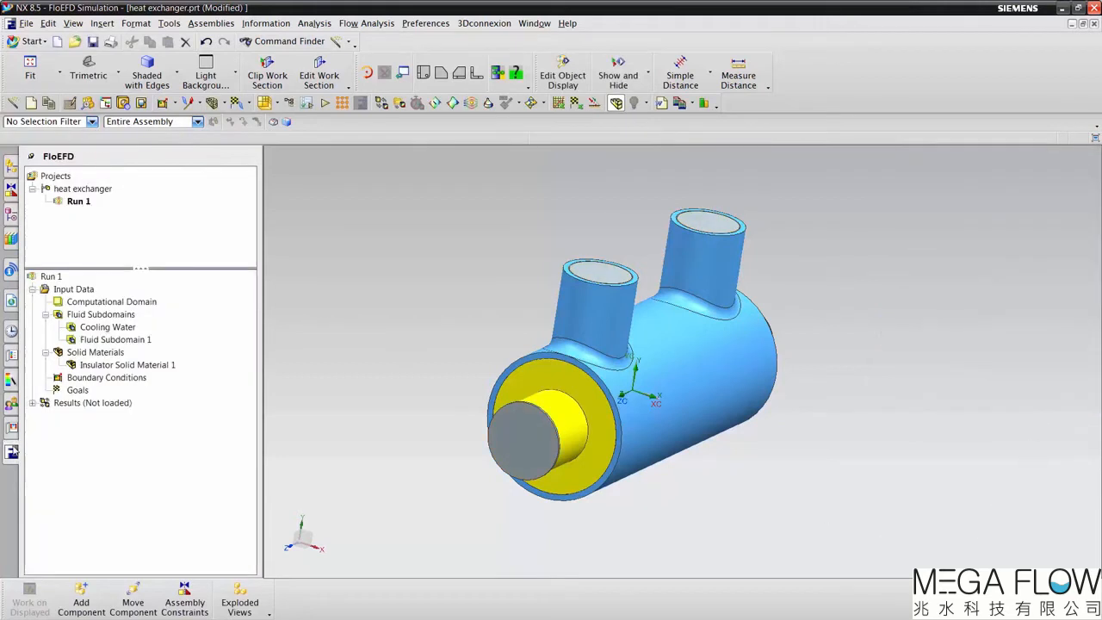
pyautogui.rightClick(125, 379)
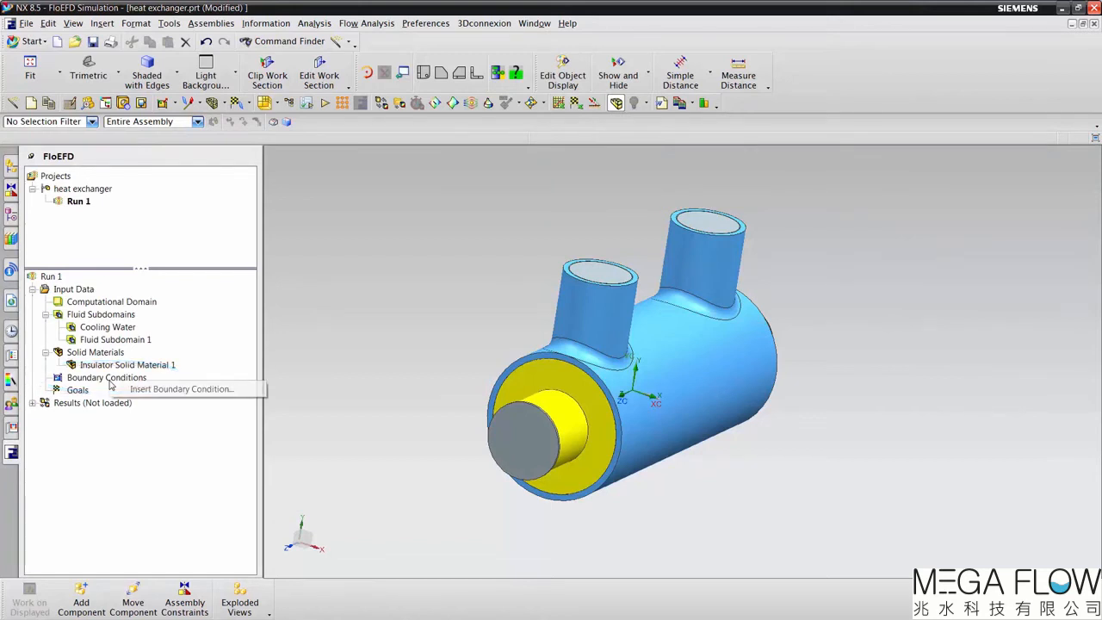
pyautogui.click(156, 390)
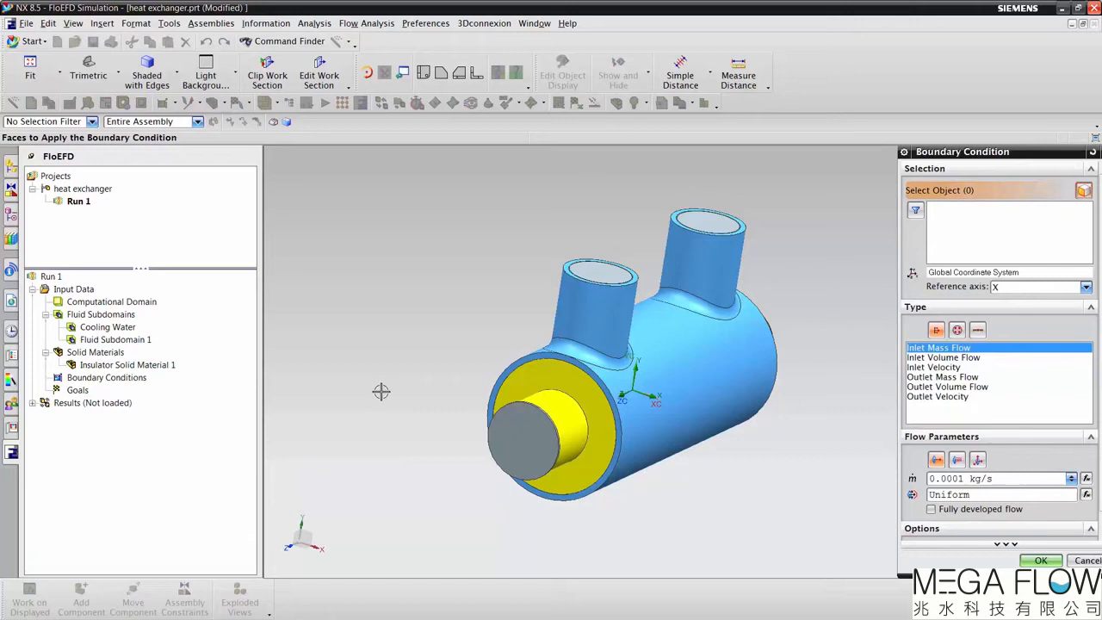
pyautogui.click(531, 444)
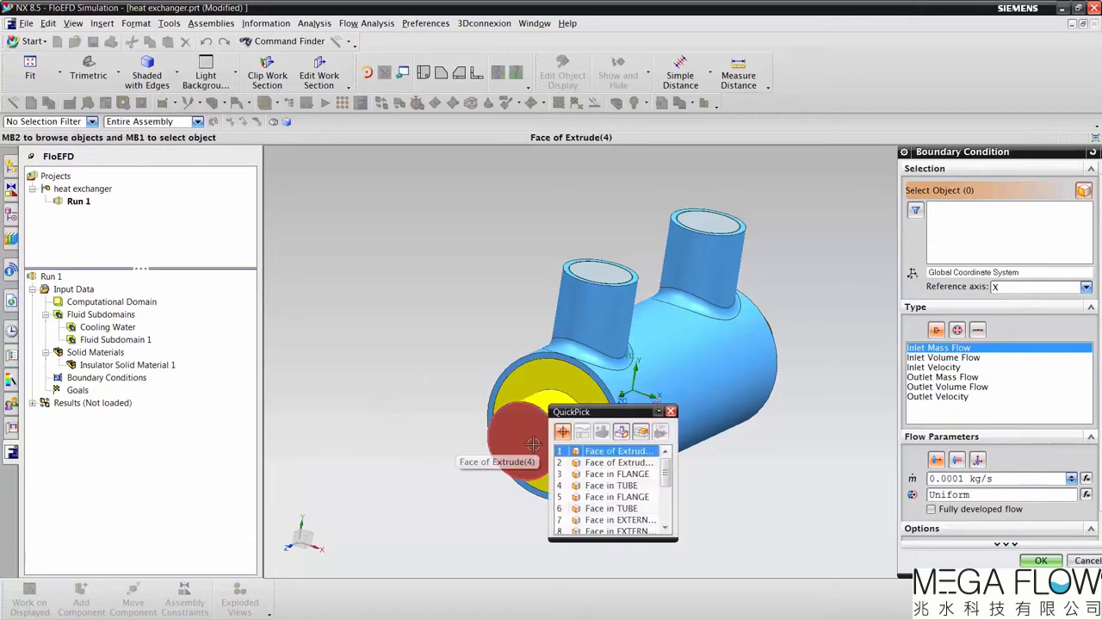
pyautogui.click(603, 463)
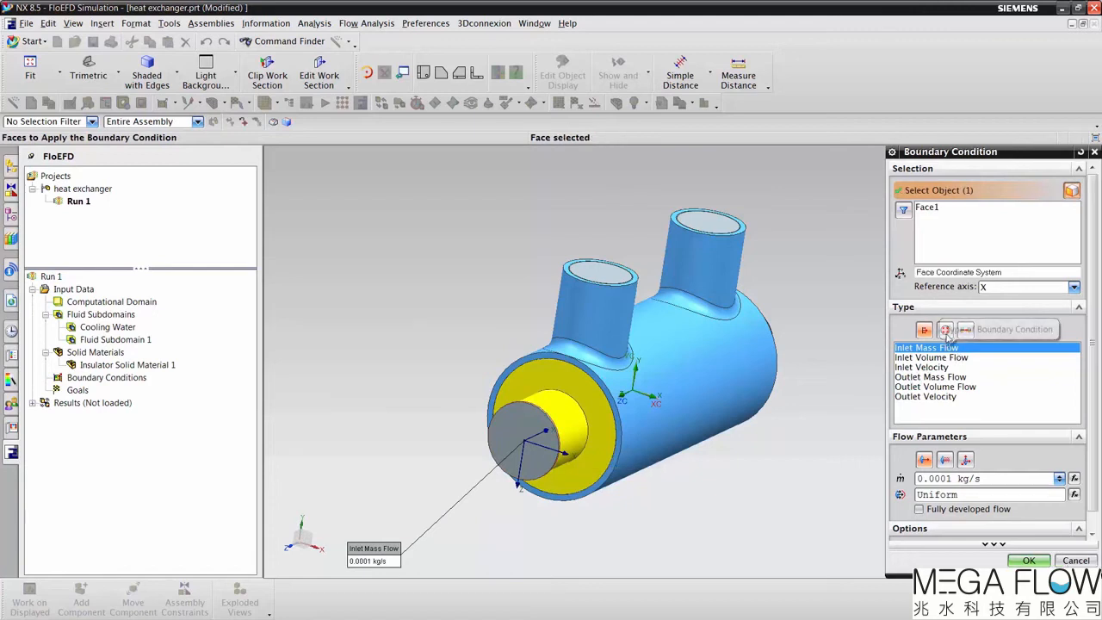
pyautogui.click(935, 357)
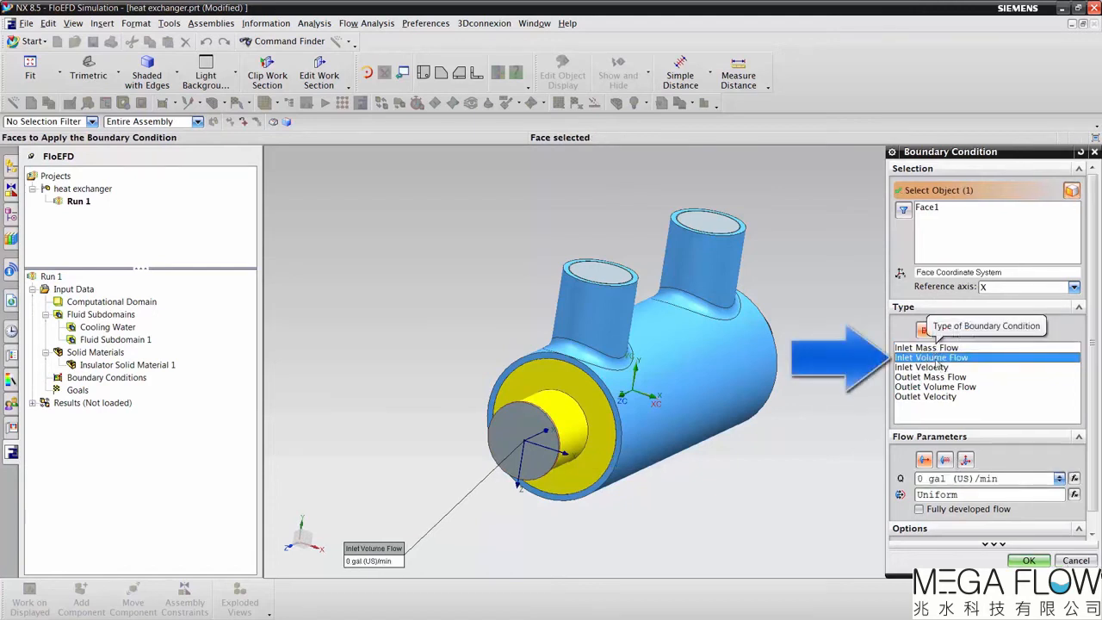
pyautogui.doubleClick(920, 479)
pyautogui.write('5')
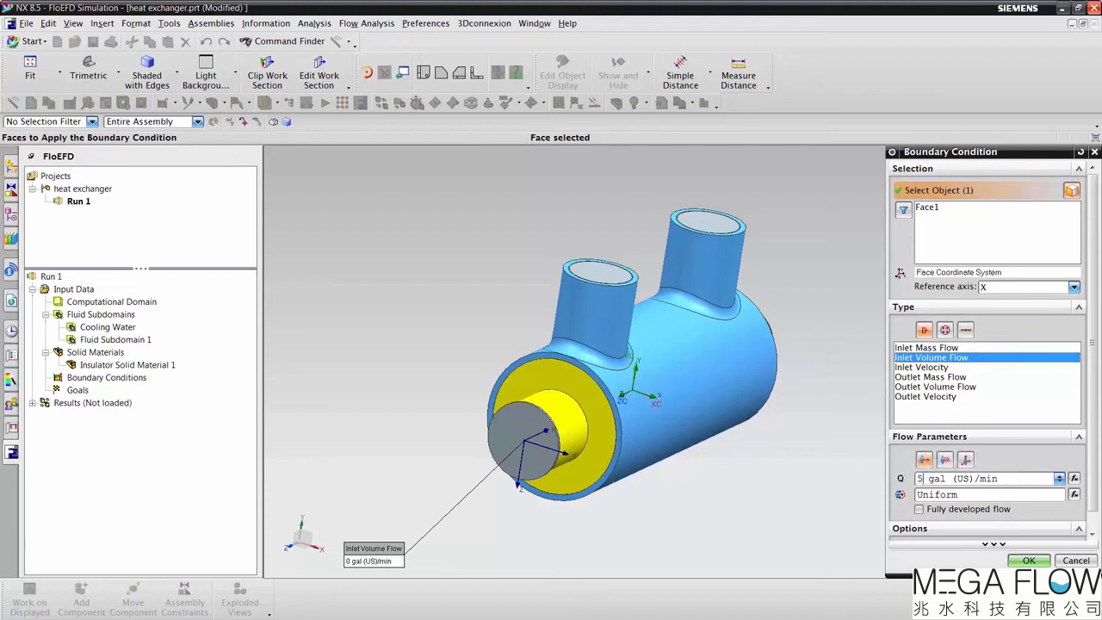
# Step: Set the central tube inlet's temperature to 210 °F and accept the boundary condition
pyautogui.click(994, 545)
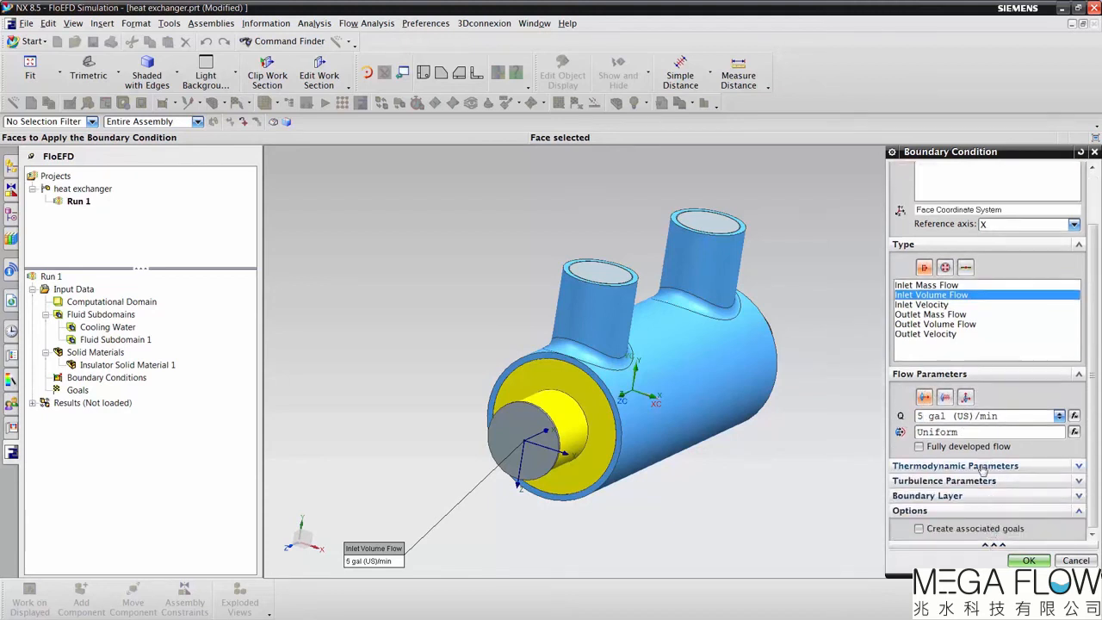
pyautogui.doubleClick(931, 486)
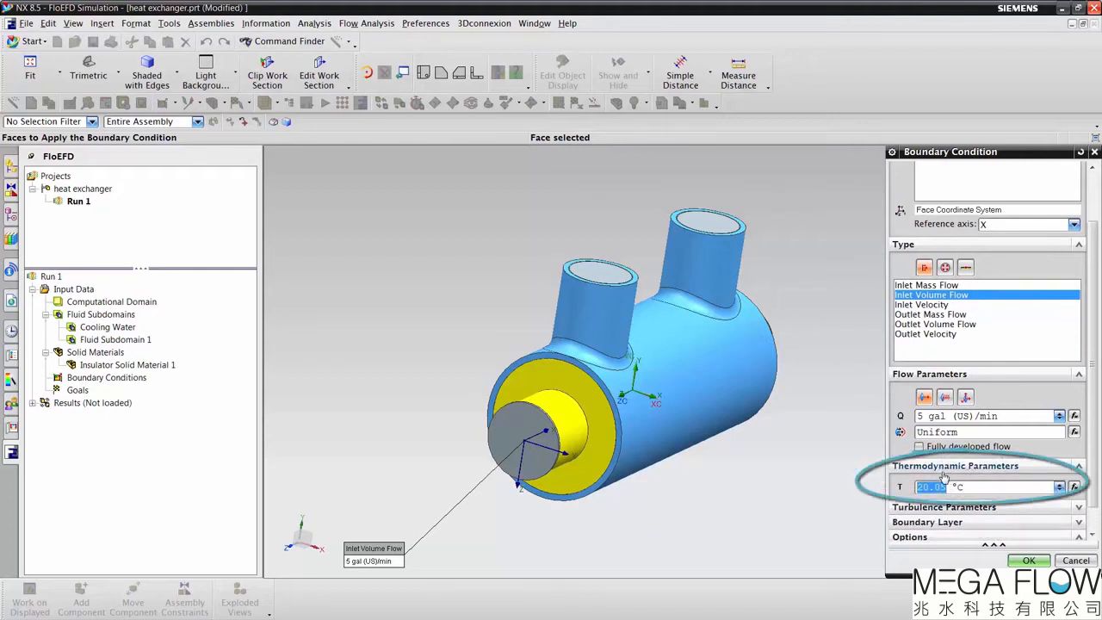
pyautogui.write('21')
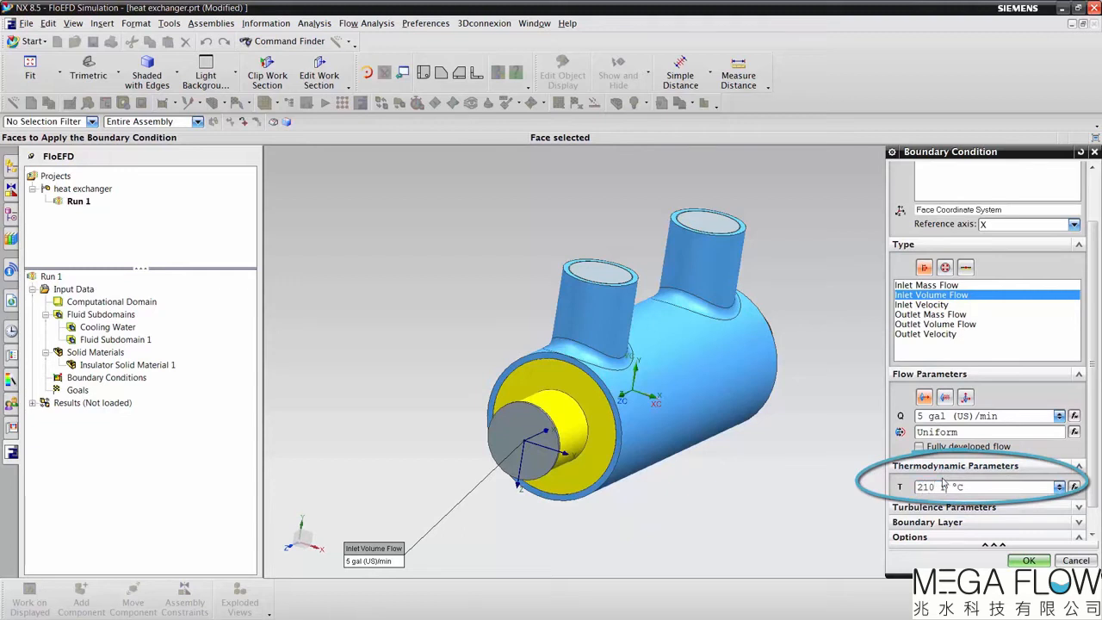
pyautogui.write('0 F')
pyautogui.press('Return')
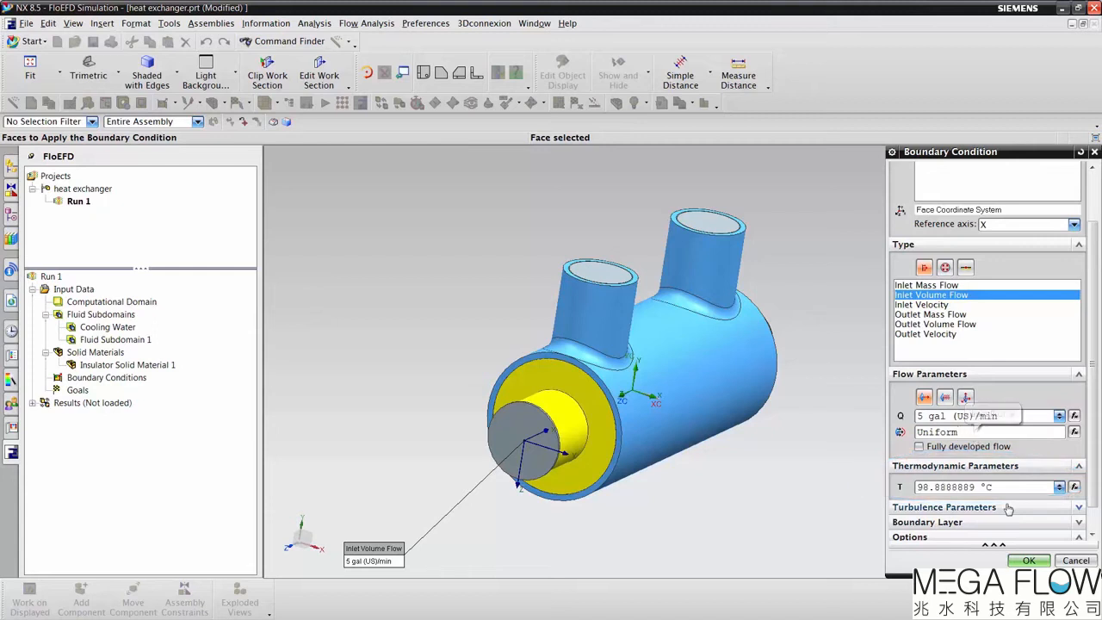
pyautogui.click(1029, 561)
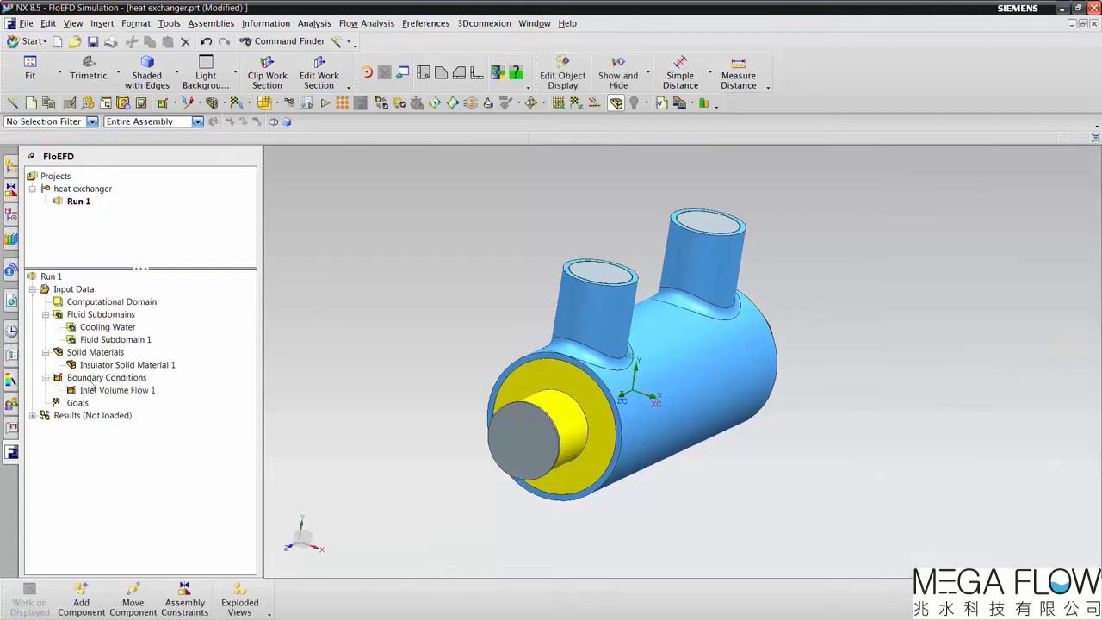
# Step: Rename the central tube's inlet boundary condition as Inlet Hot Volume Flow 1
pyautogui.click(114, 390)
pyautogui.click(114, 390)
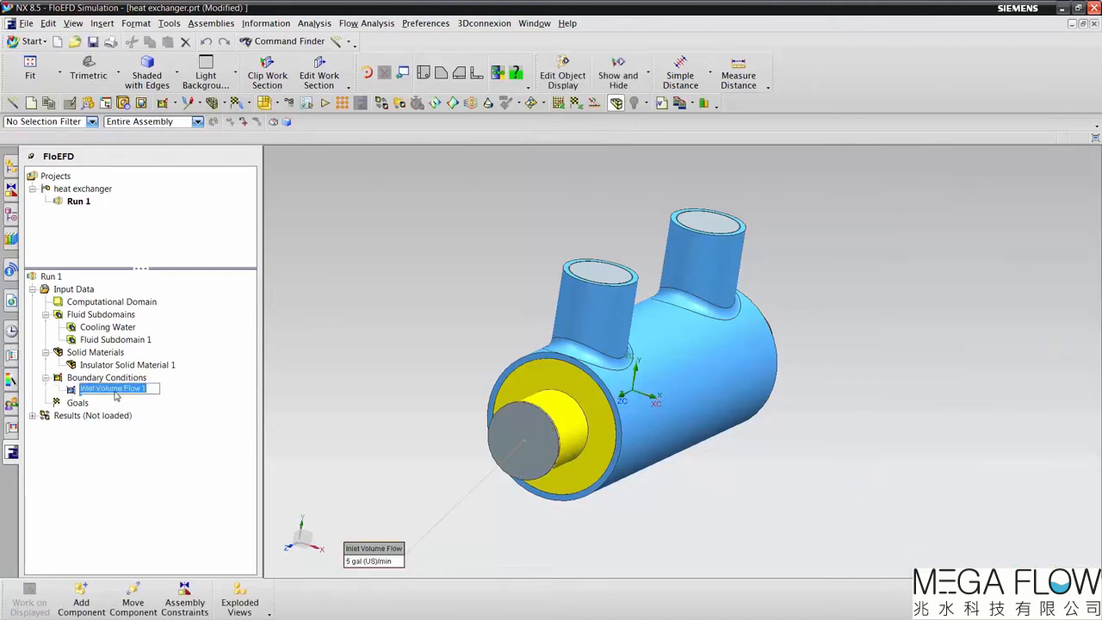
pyautogui.moveTo(96, 389); pyautogui.dragTo(67, 390)
pyautogui.press('BackSpace')
pyautogui.write('Inlet Hot')
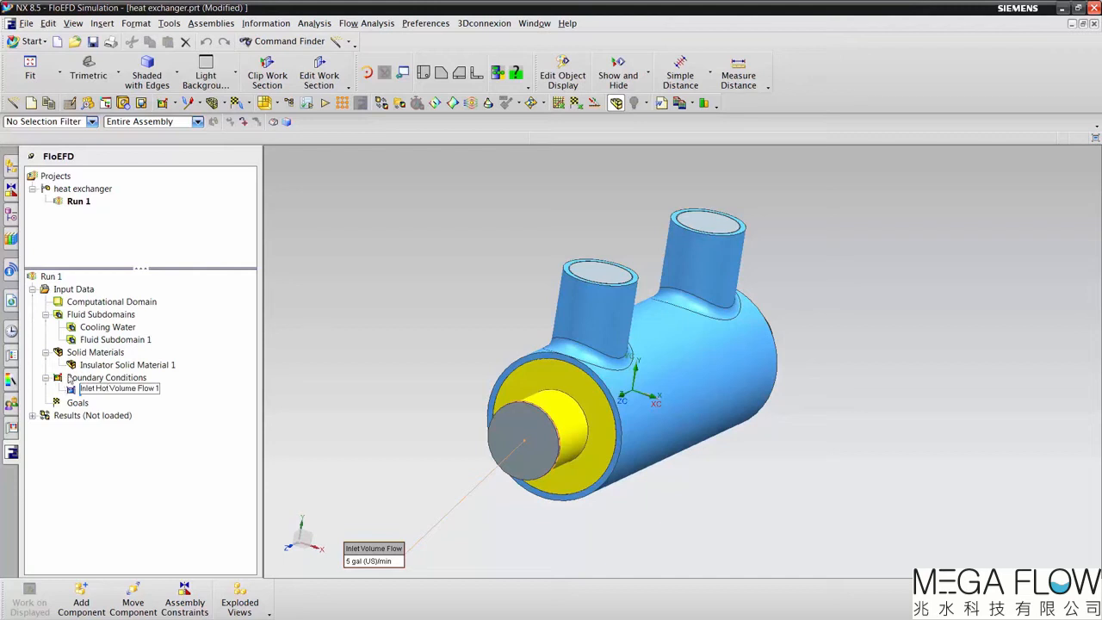
pyautogui.press('Return')
# Step: Insert an inlet volume flow boundary condition of 2 gal (US)/min on the LID9 face closing the external pipe's rear side port
pyautogui.rightClick(99, 381)
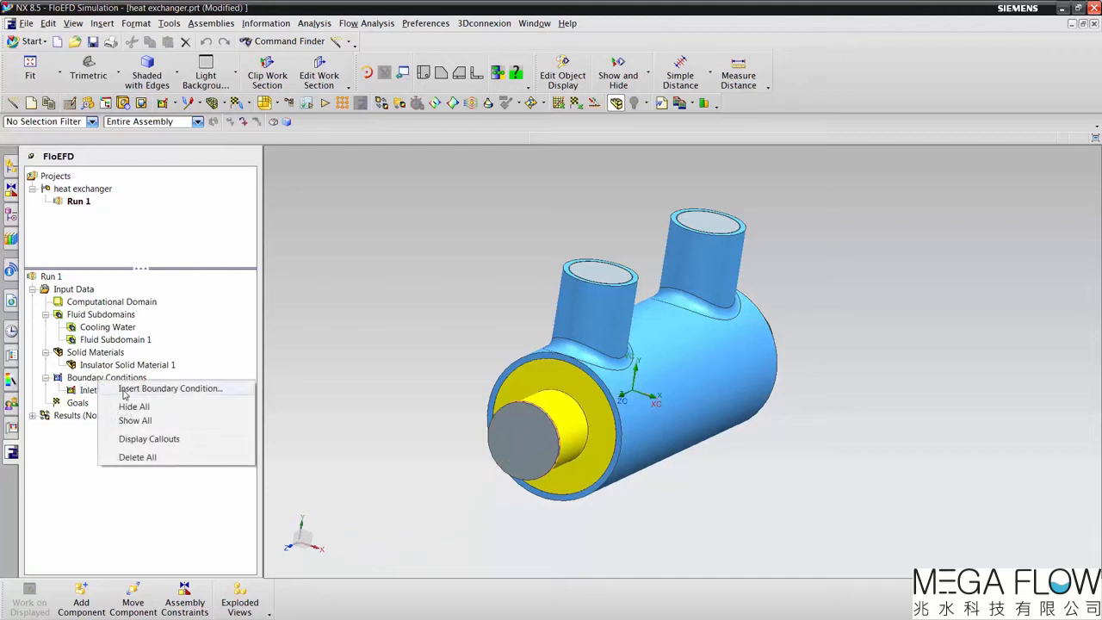
pyautogui.click(126, 390)
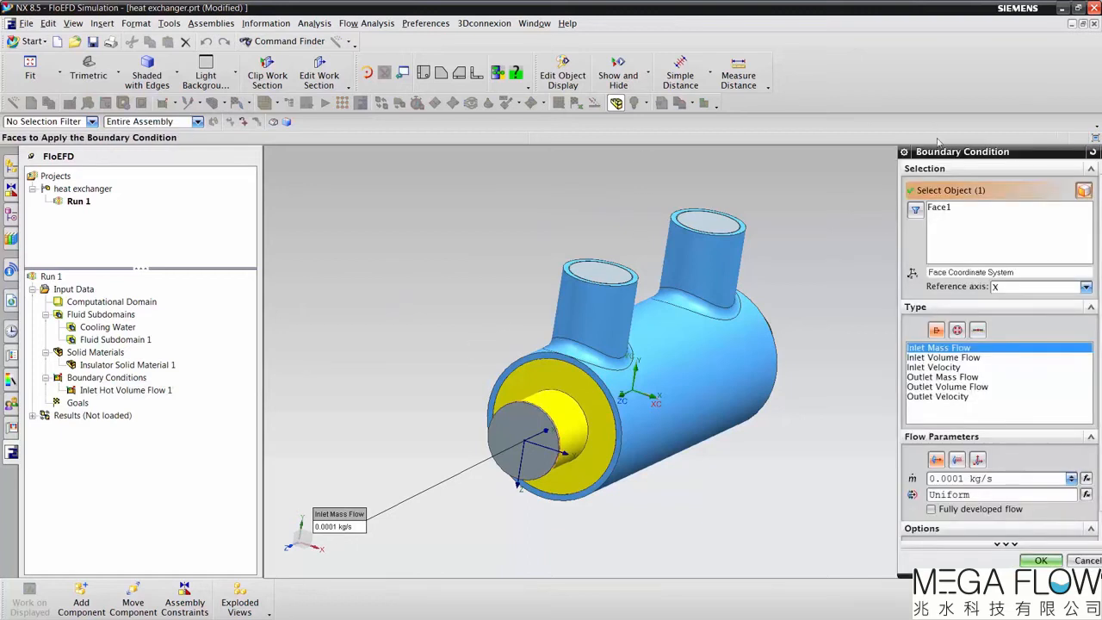
pyautogui.click(946, 207)
pyautogui.press('Delete')
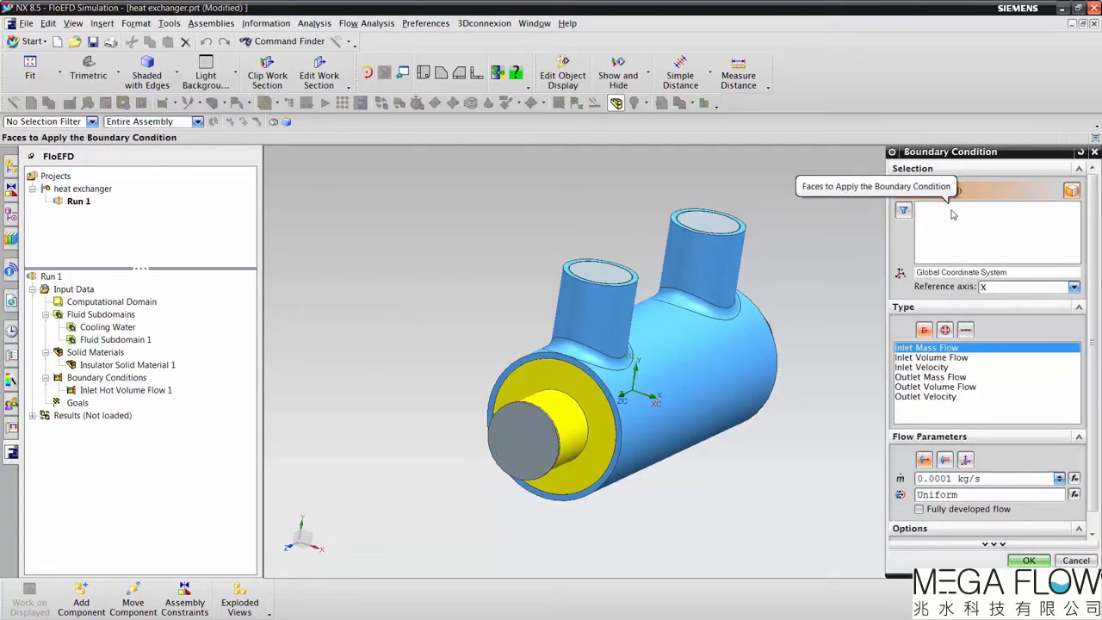
pyautogui.click(722, 226)
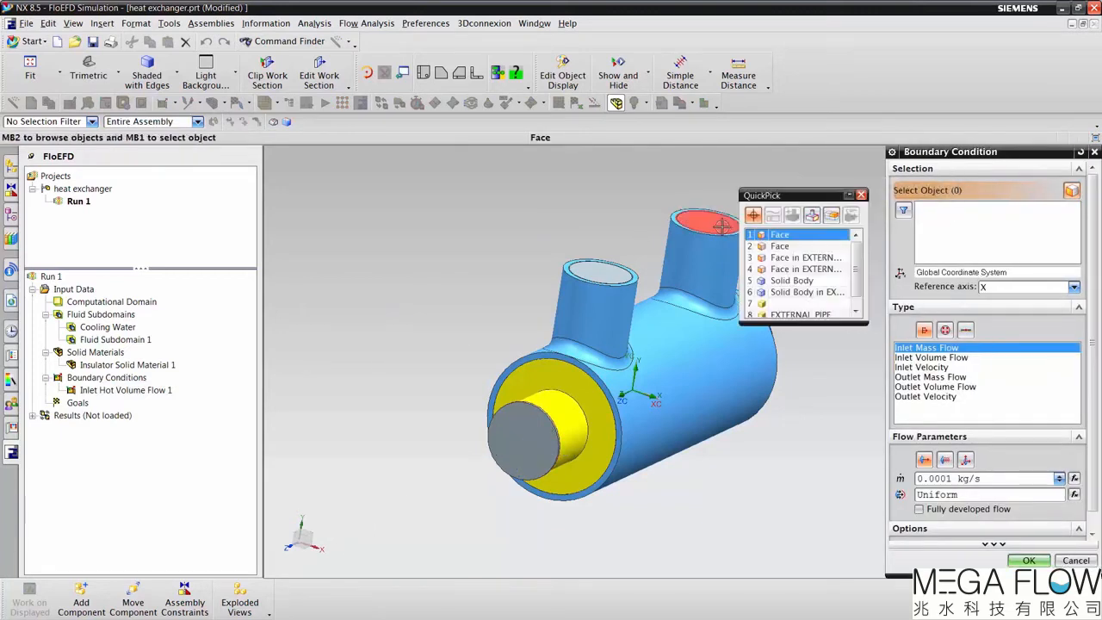
pyautogui.click(762, 234)
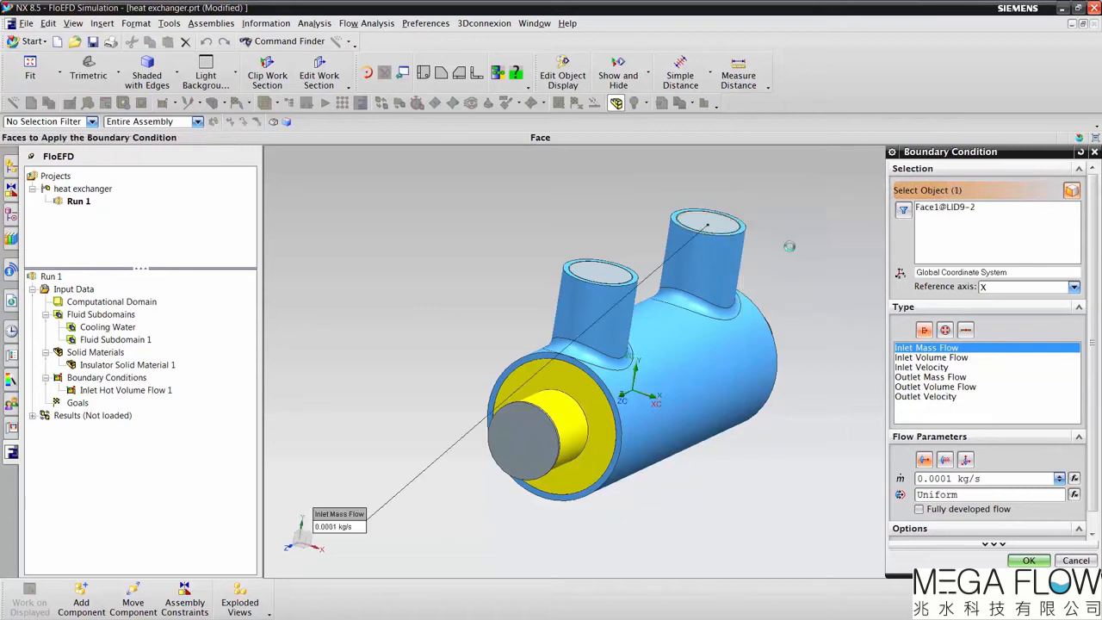
pyautogui.click(931, 357)
pyautogui.doubleClick(930, 481)
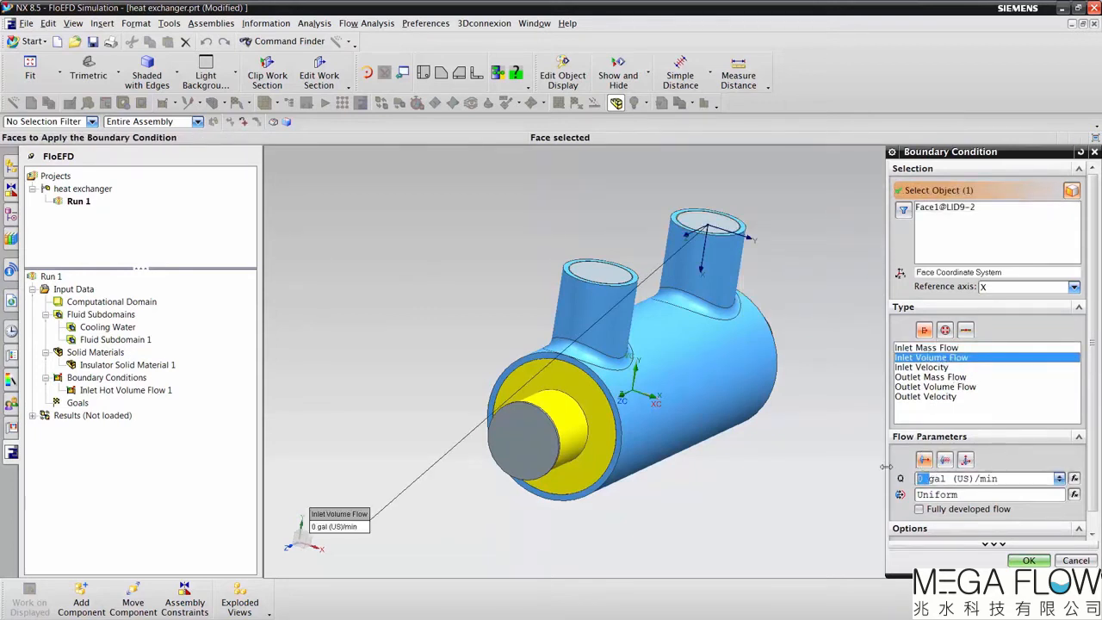
pyautogui.write('2')
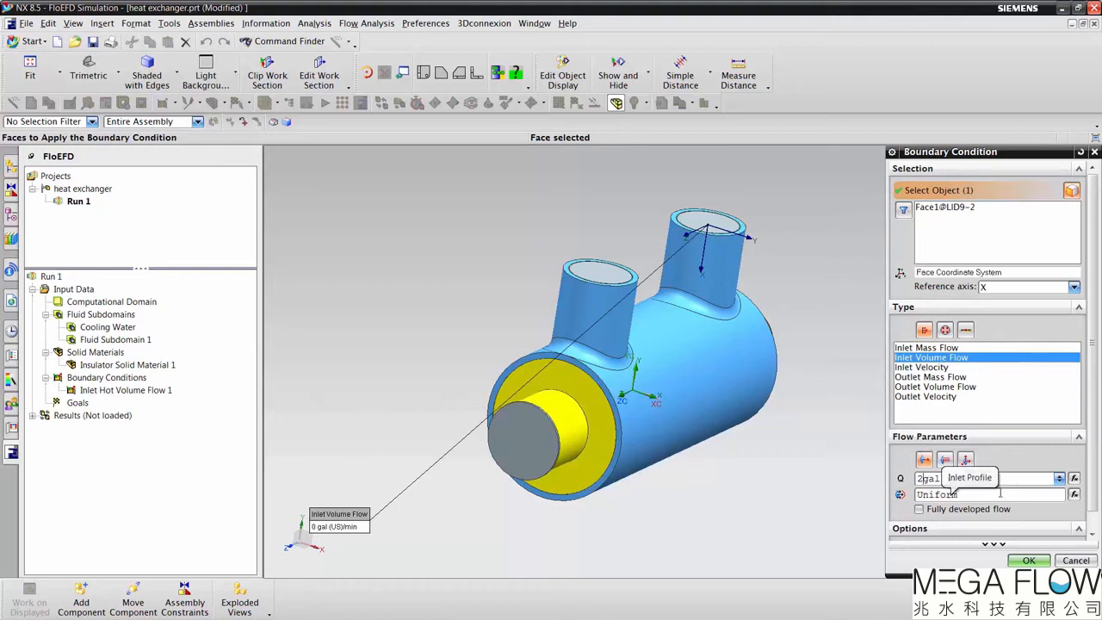
# Step: Check the LID9 inlet's thermodynamic parameters, keep the default temperature and accept the boundary condition
pyautogui.click(1079, 532)
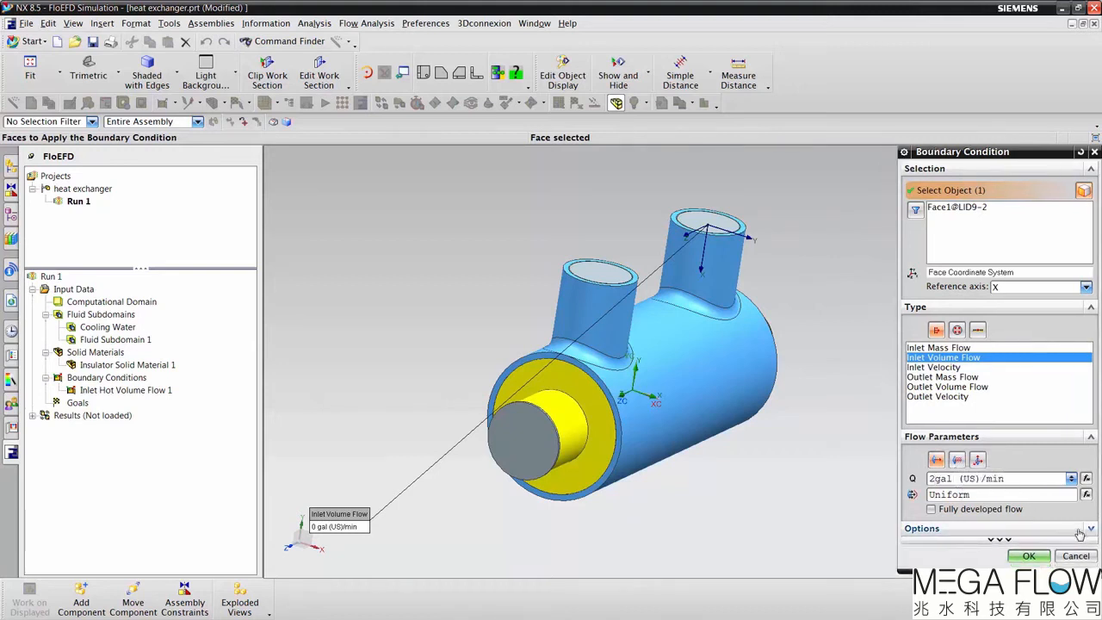
pyautogui.click(1056, 540)
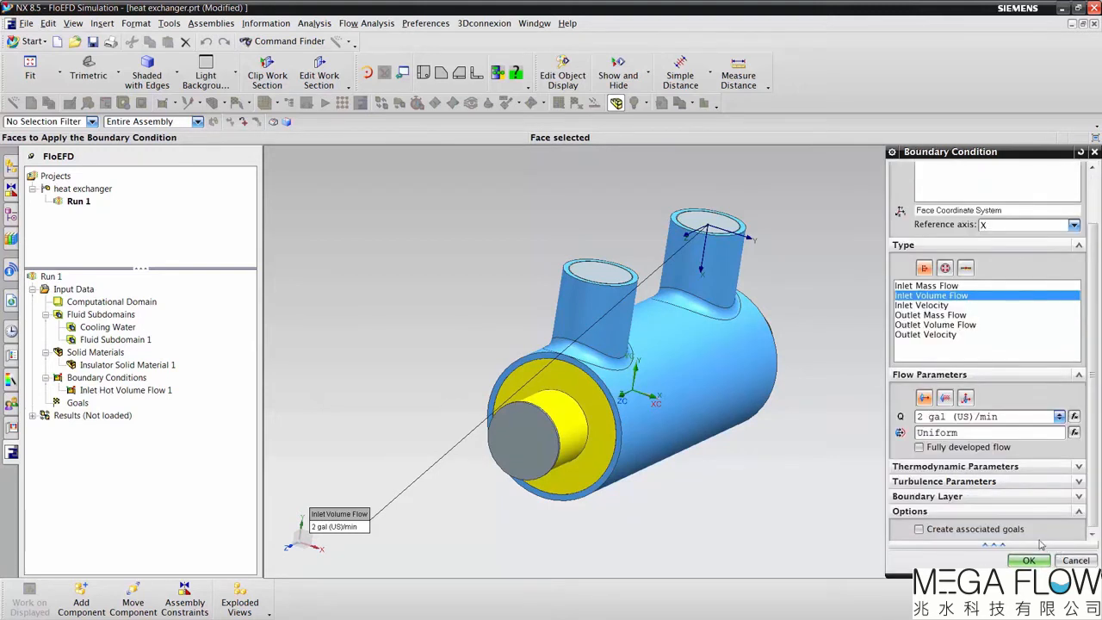
pyautogui.click(962, 470)
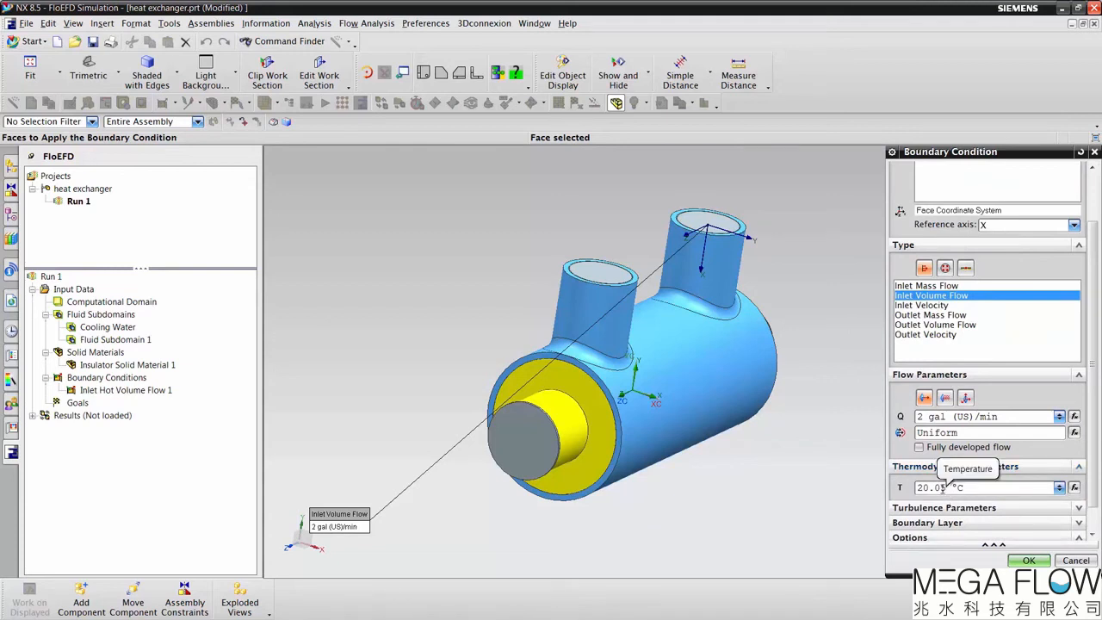
pyautogui.click(1038, 560)
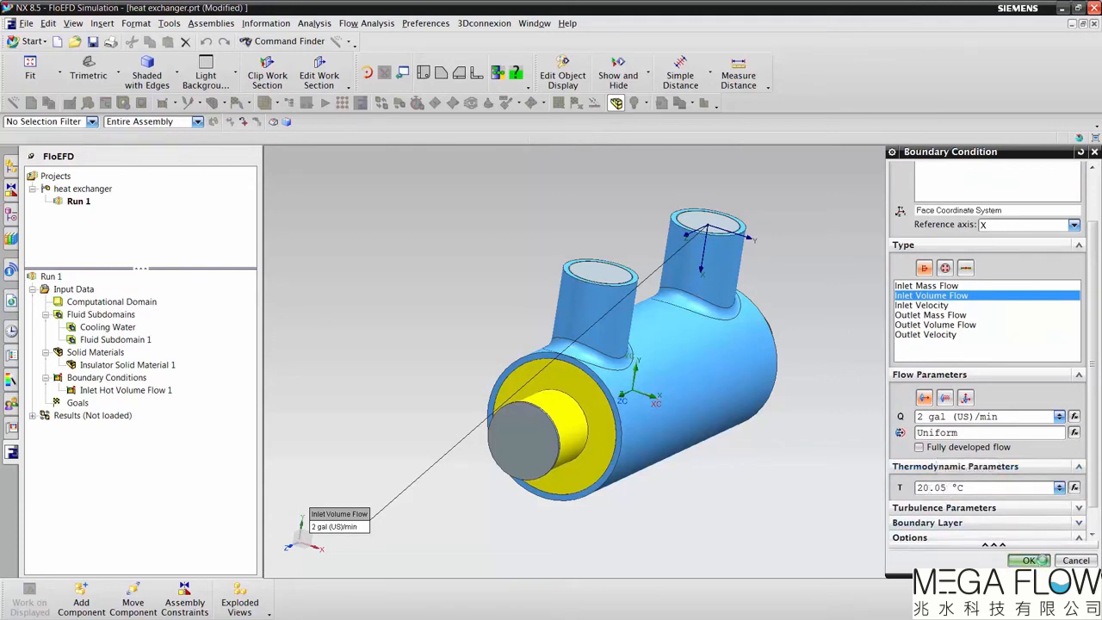
# Step: Insert an Environment Pressure boundary condition on the LID8 face closing the external pipe's front side port
pyautogui.rightClick(116, 382)
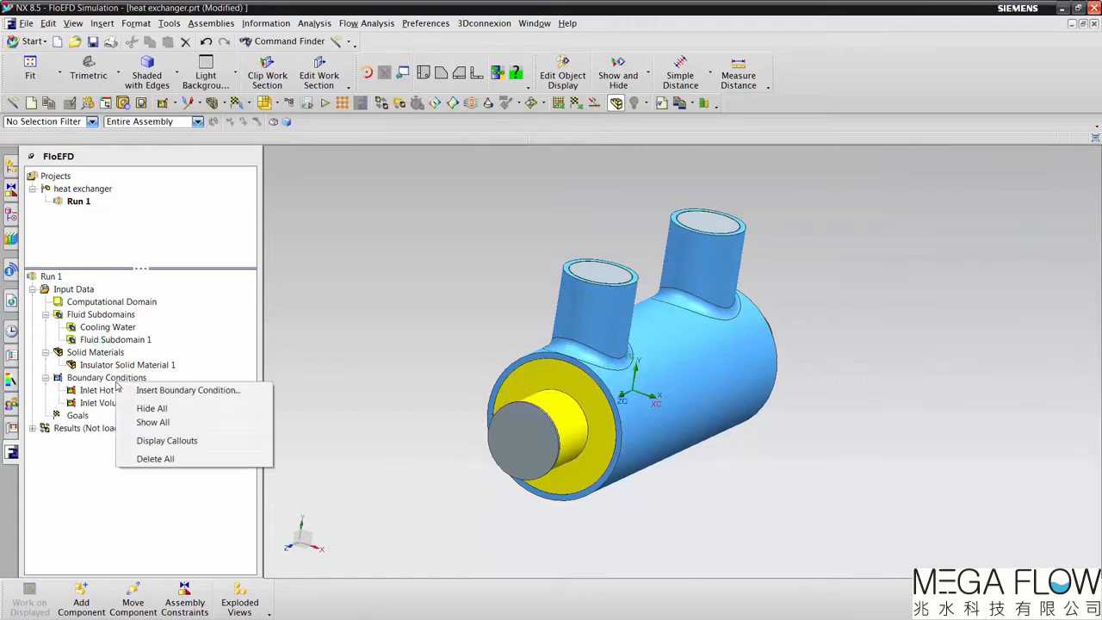
pyautogui.click(162, 390)
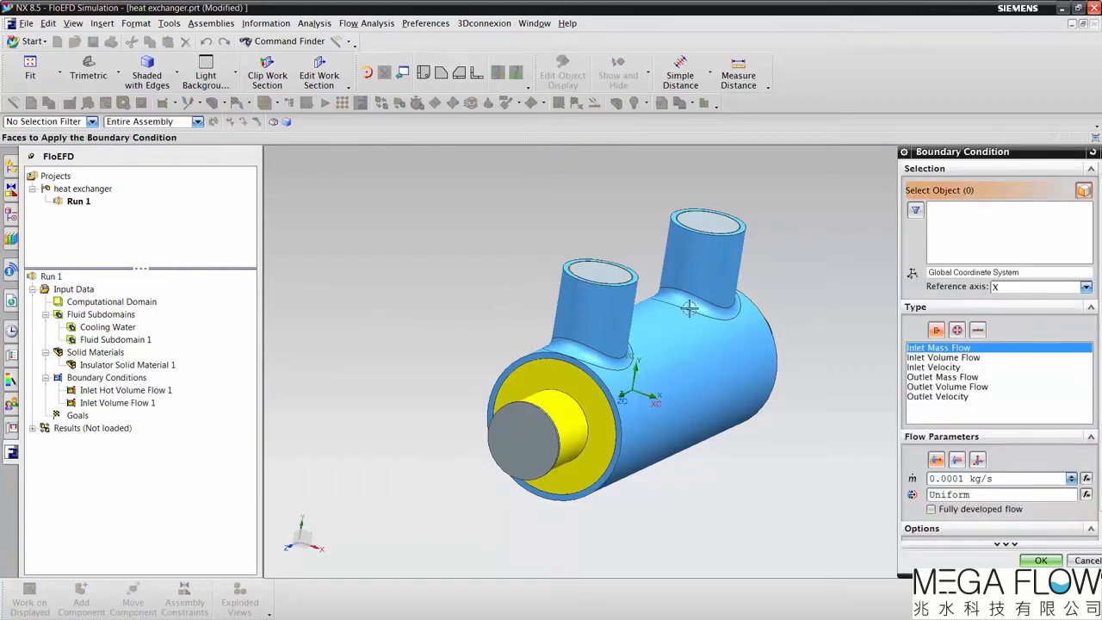
pyautogui.click(957, 330)
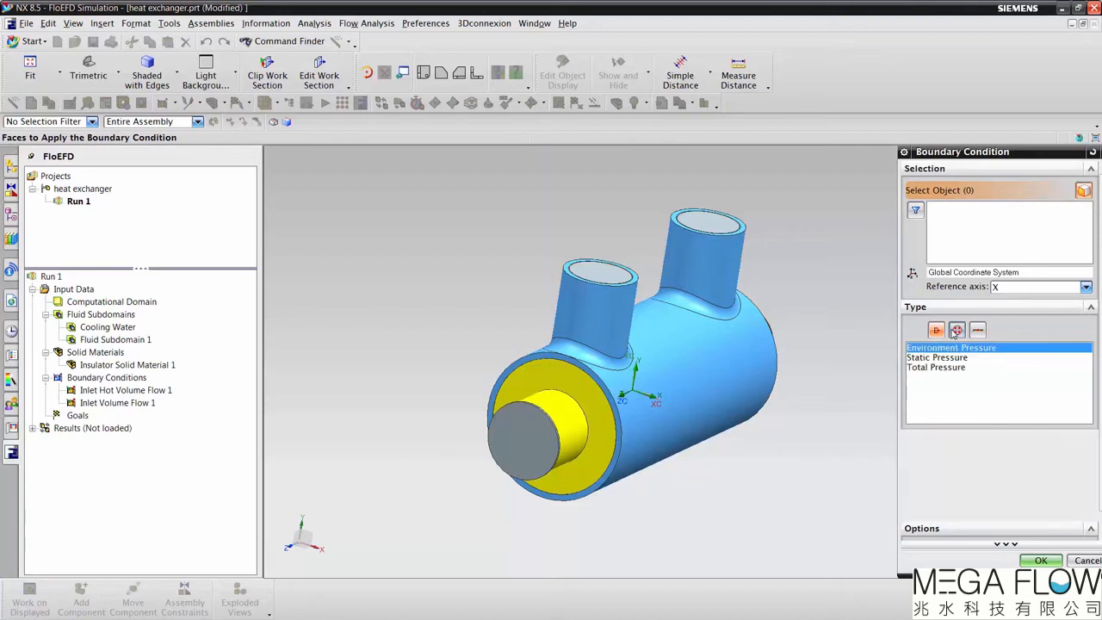
pyautogui.click(601, 274)
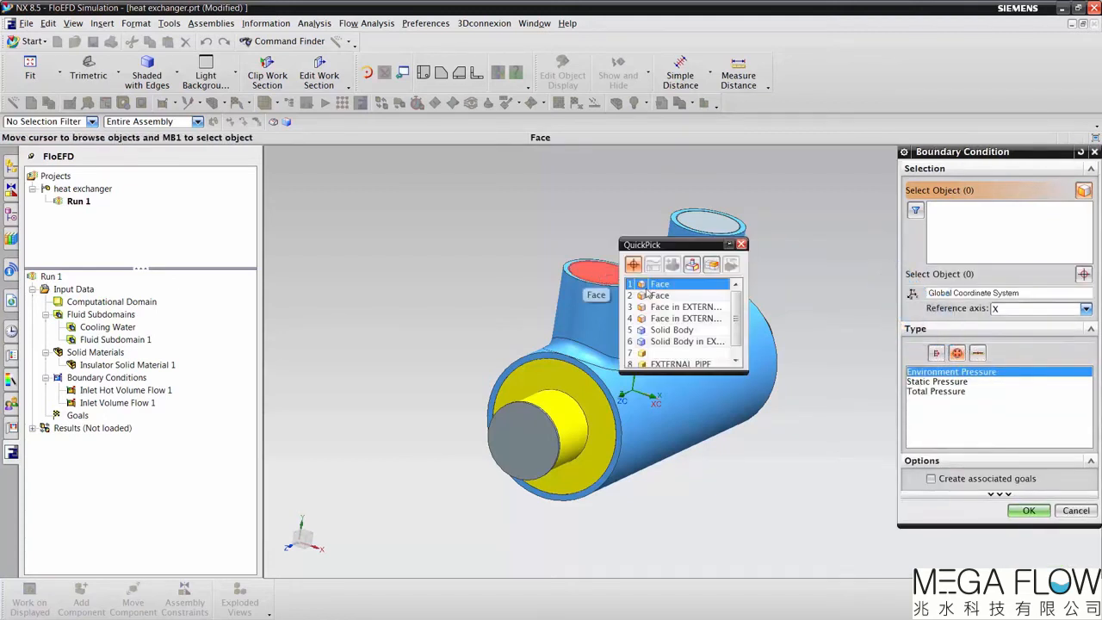
pyautogui.click(660, 296)
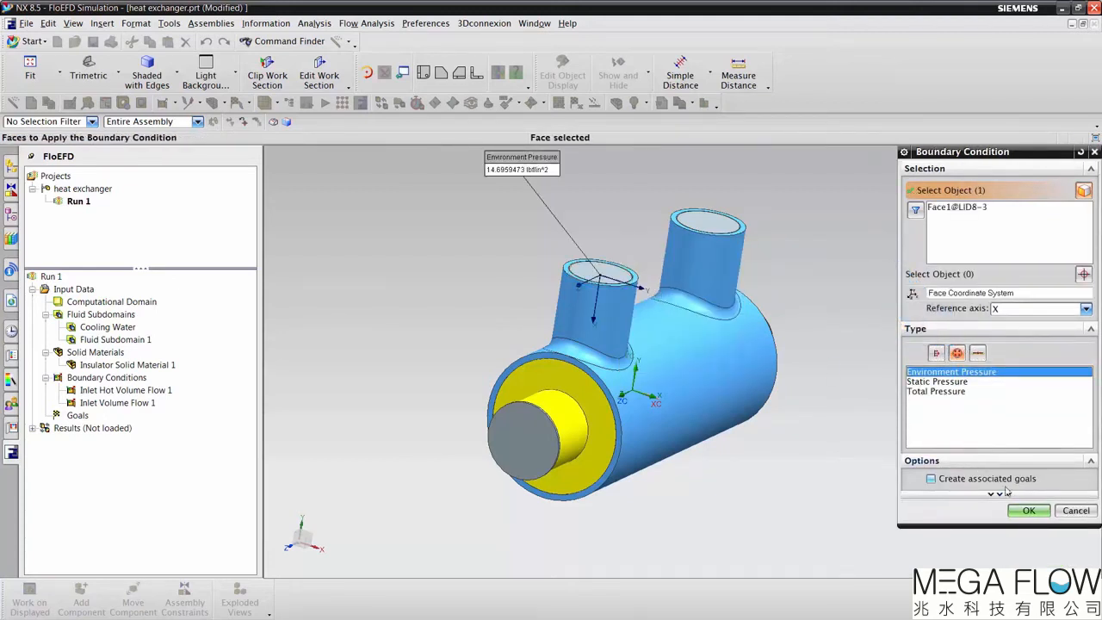
pyautogui.click(1025, 510)
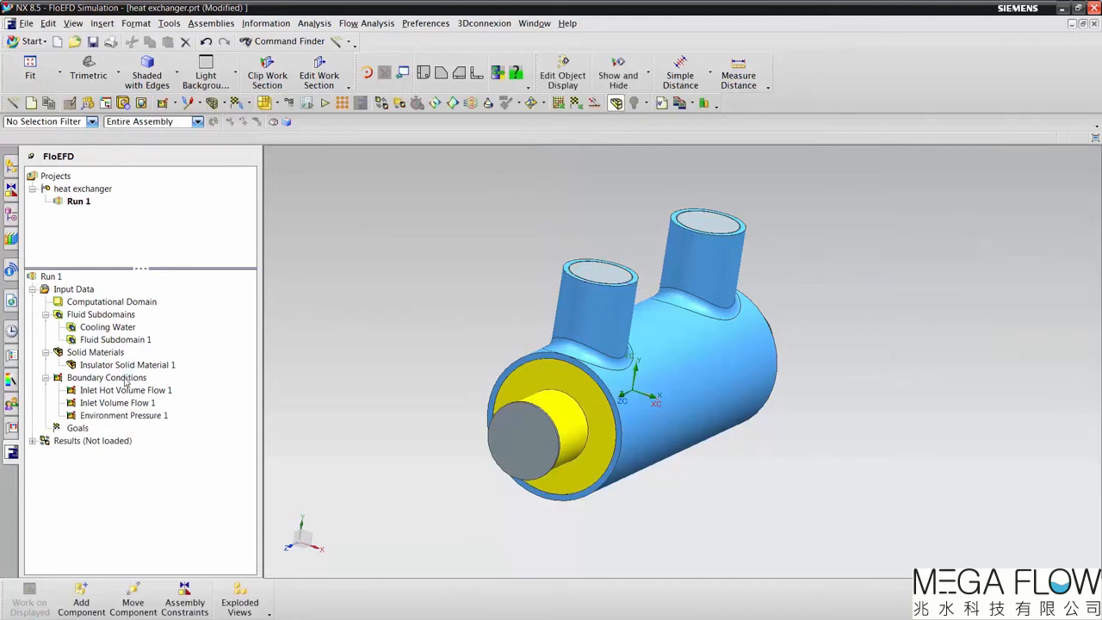
# Step: Insert an Environment Pressure boundary condition on the LID10 face at the outlet end of the central tube
pyautogui.rightClick(122, 381)
pyautogui.press('Escape')
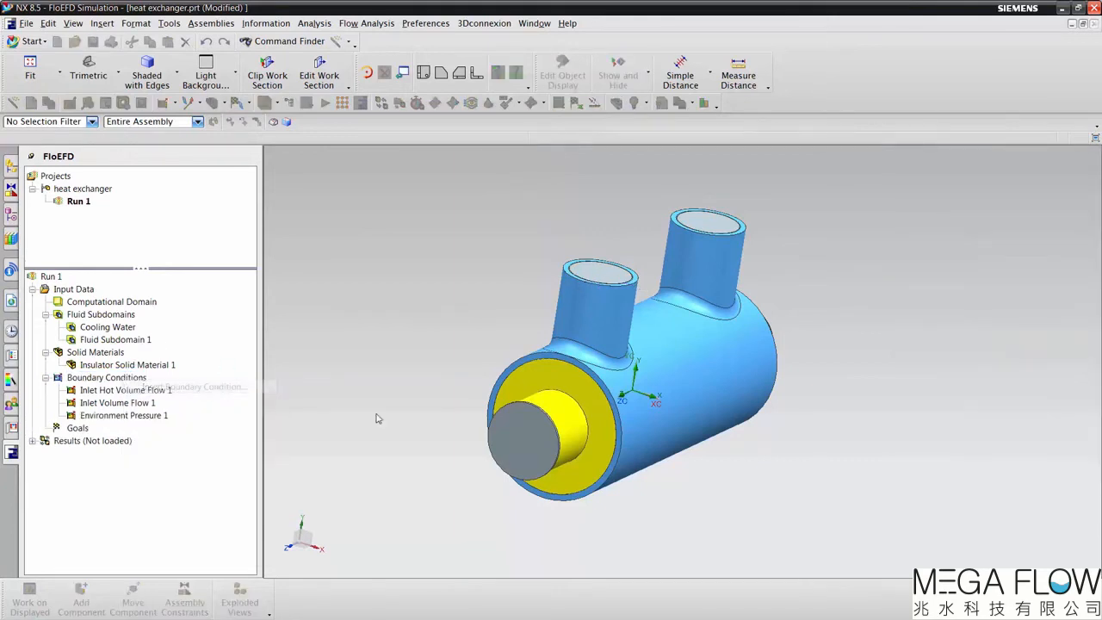
pyautogui.moveTo(841, 480); pyautogui.dragTo(857, 431, button='middle')
pyautogui.moveTo(863, 393); pyautogui.dragTo(831, 344, button='middle')
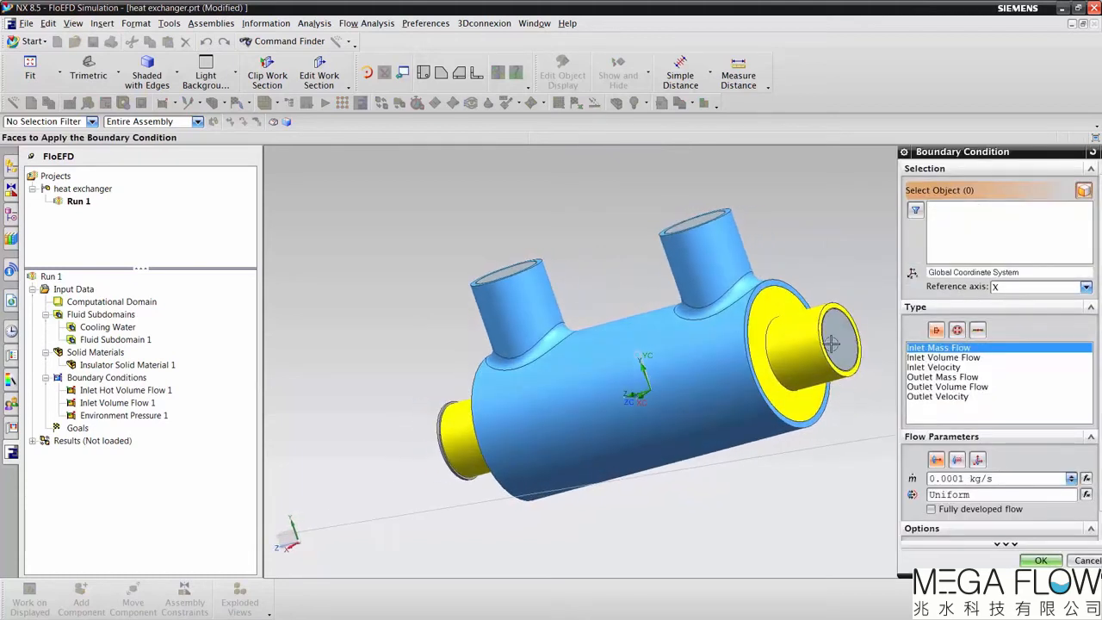
pyautogui.click(832, 343)
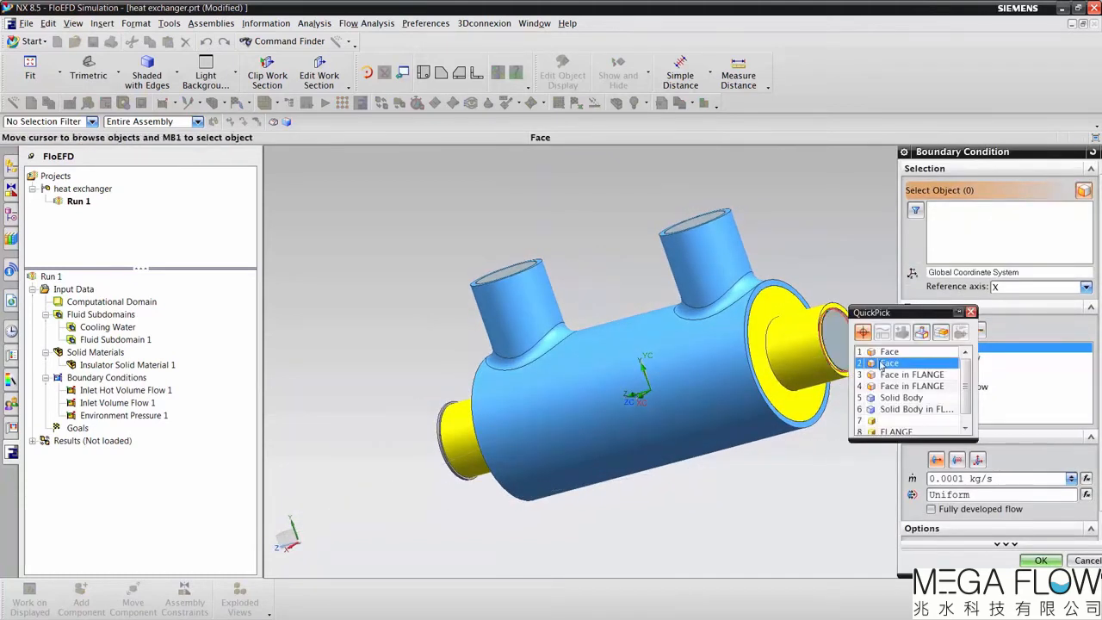
pyautogui.click(934, 347)
pyautogui.click(944, 330)
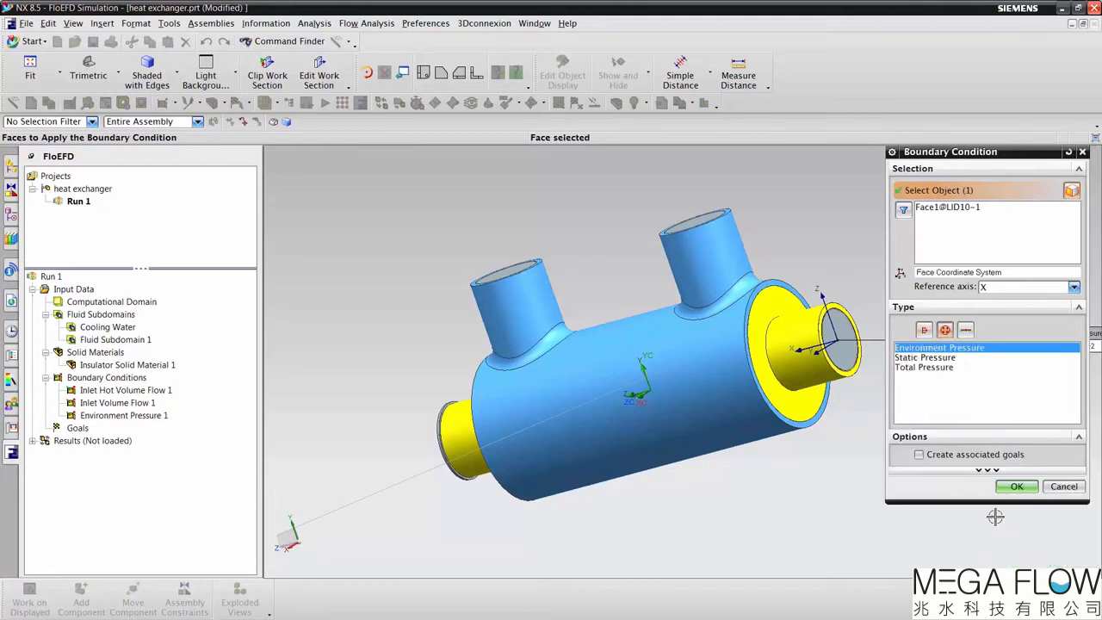
pyautogui.click(1017, 486)
pyautogui.moveTo(857, 557); pyautogui.dragTo(857, 556, button='middle')
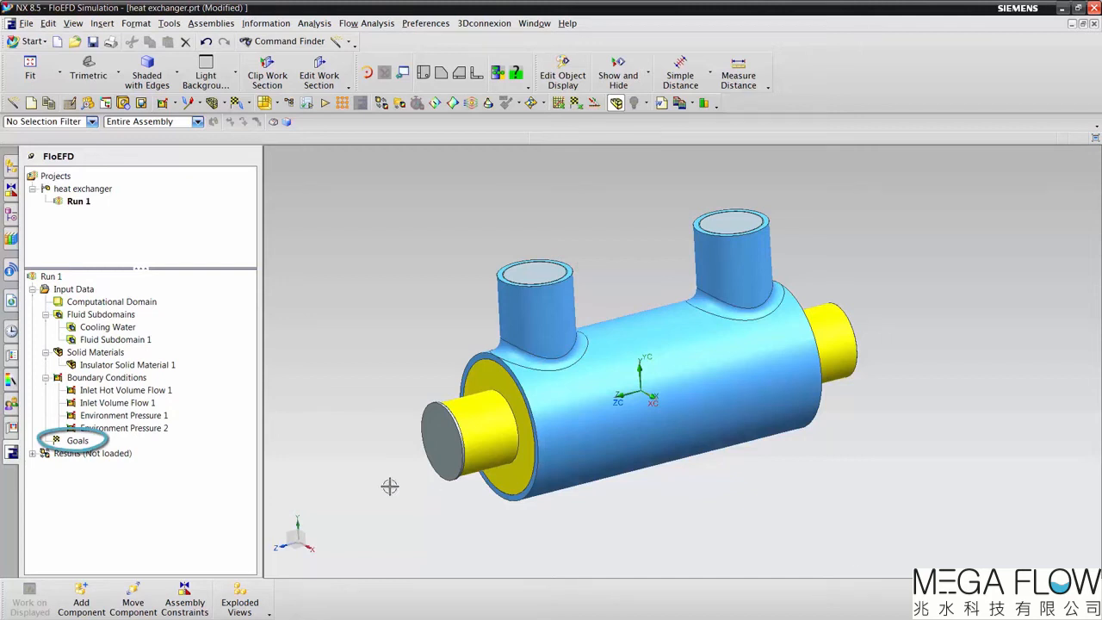
# Step: Insert global goals for the minimum and maximum Temperature (Fluid)
pyautogui.rightClick(76, 440)
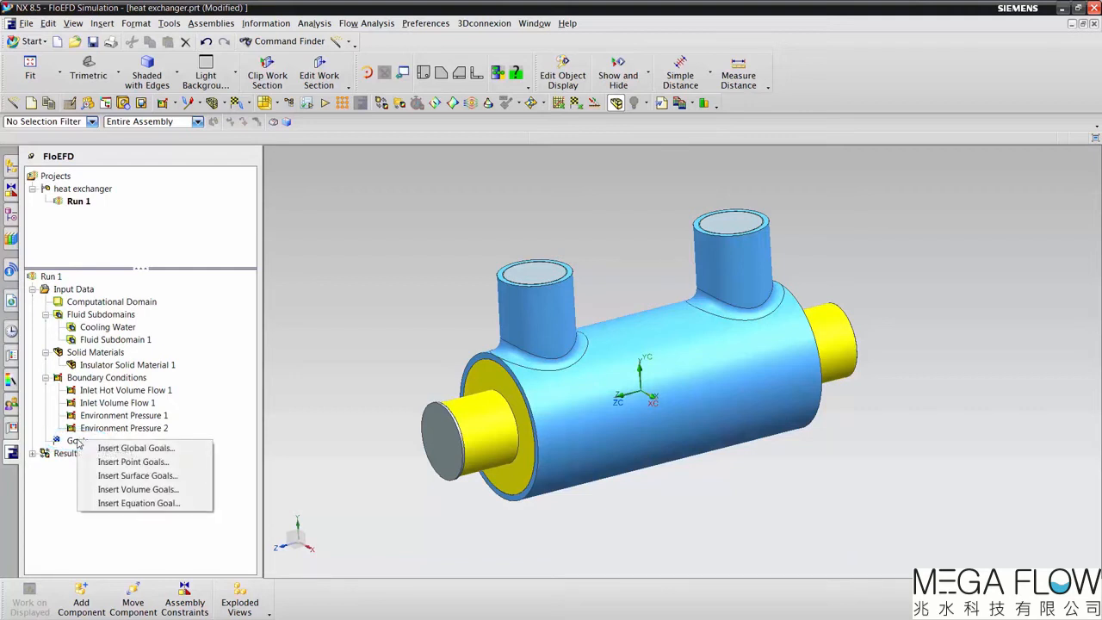
pyautogui.click(105, 449)
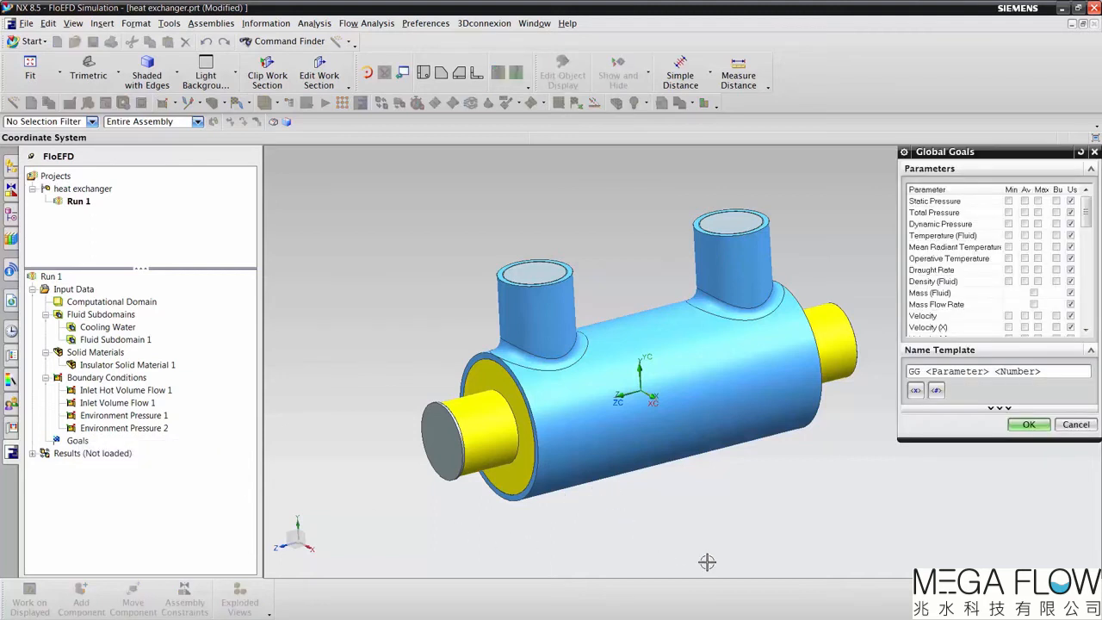
pyautogui.click(1009, 236)
pyautogui.click(1038, 236)
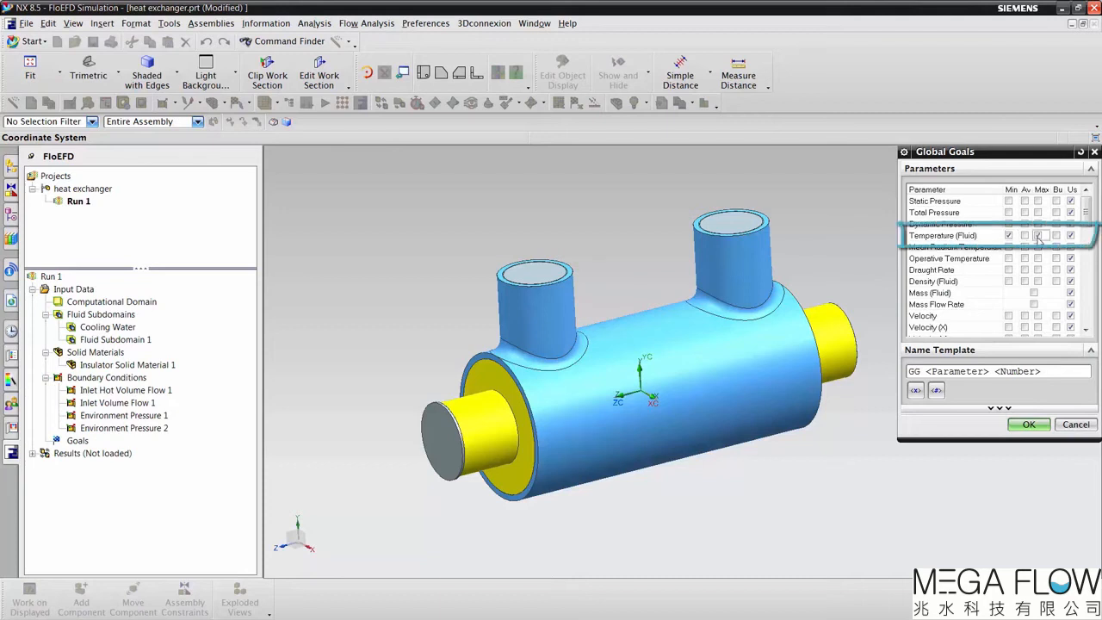
pyautogui.click(1029, 426)
# Step: Set up a surface goal for Heat Transfer Rate on the face of the TUBE inside the external pipe
pyautogui.click(78, 441)
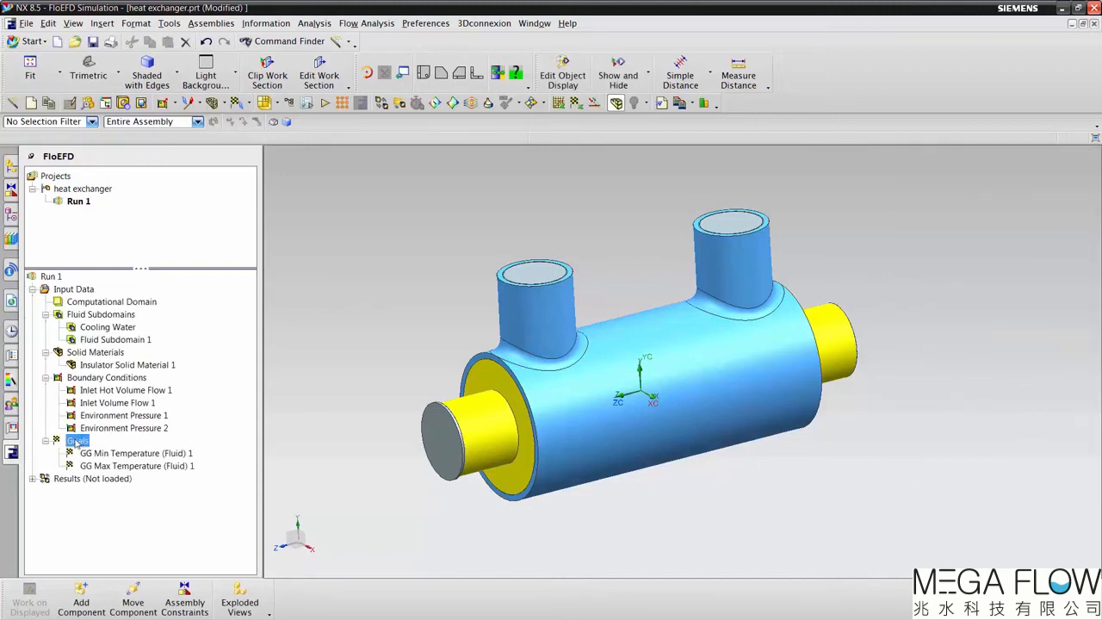
pyautogui.rightClick(77, 441)
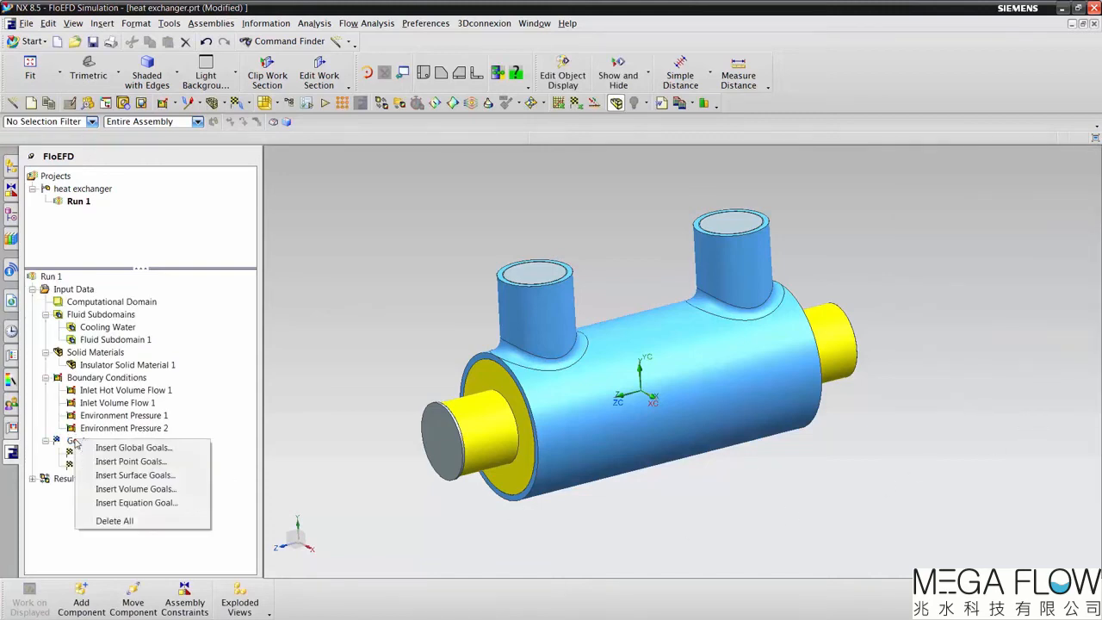
pyautogui.click(134, 476)
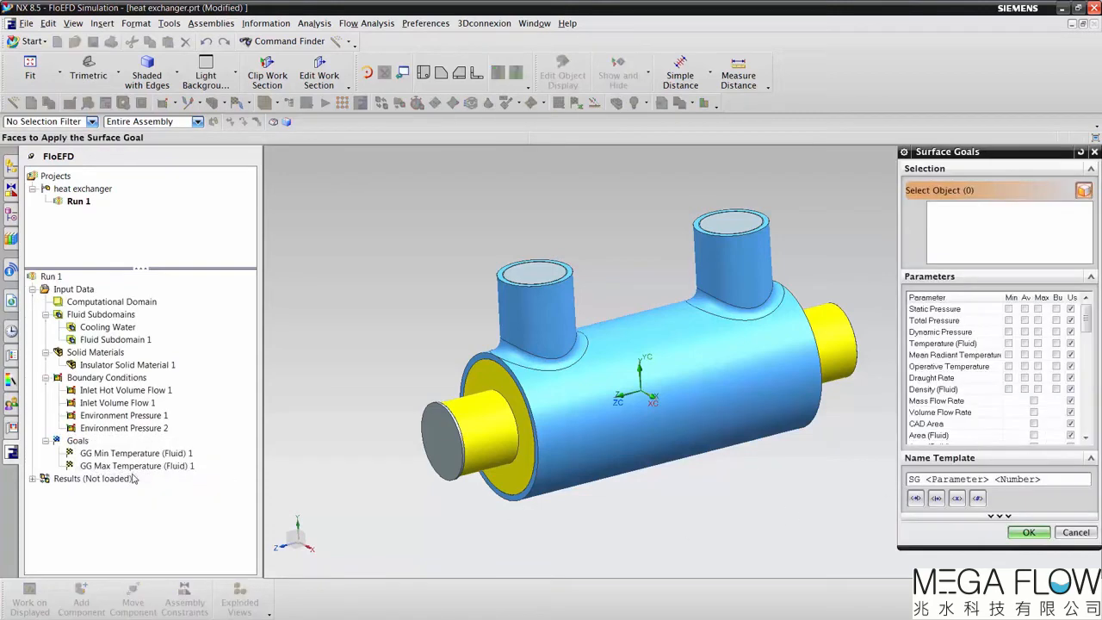
pyautogui.click(682, 373)
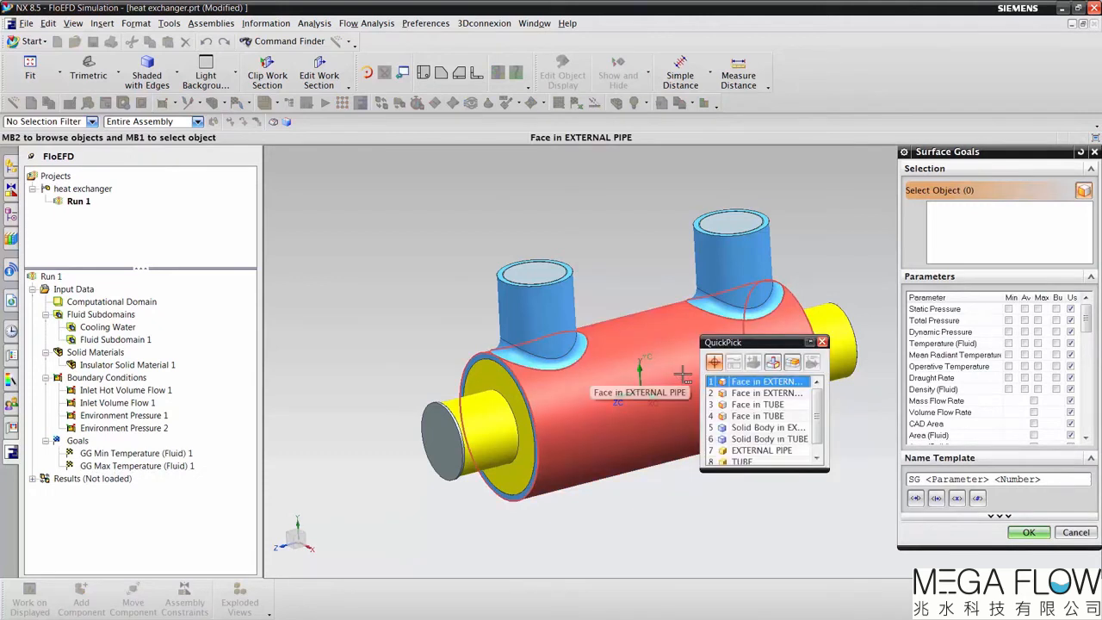
pyautogui.click(757, 415)
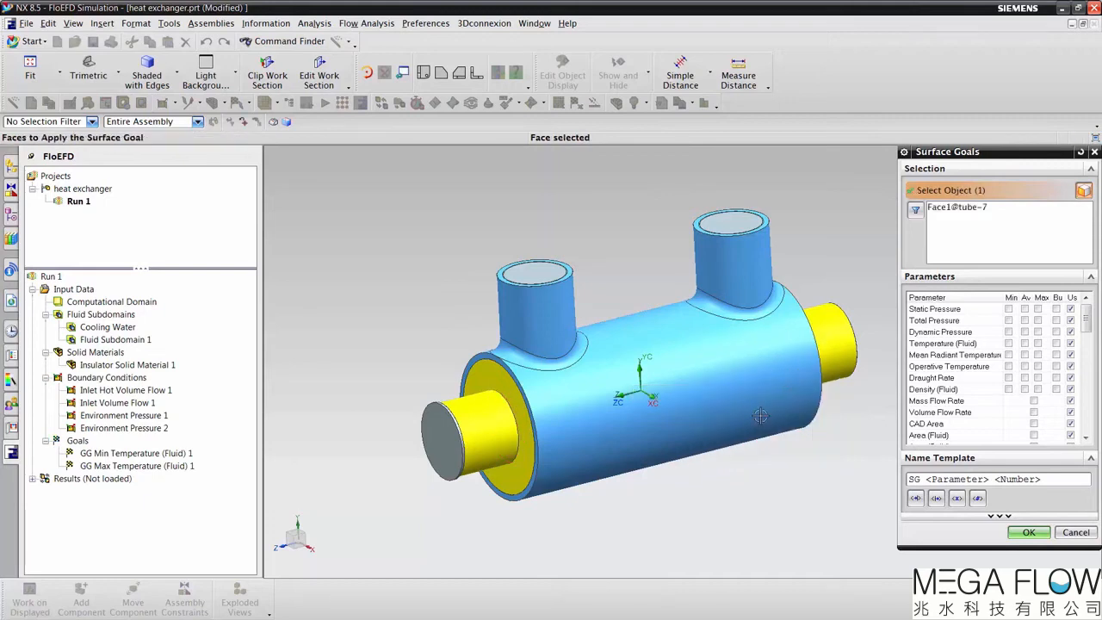
pyautogui.scroll(-6, 918, 392)
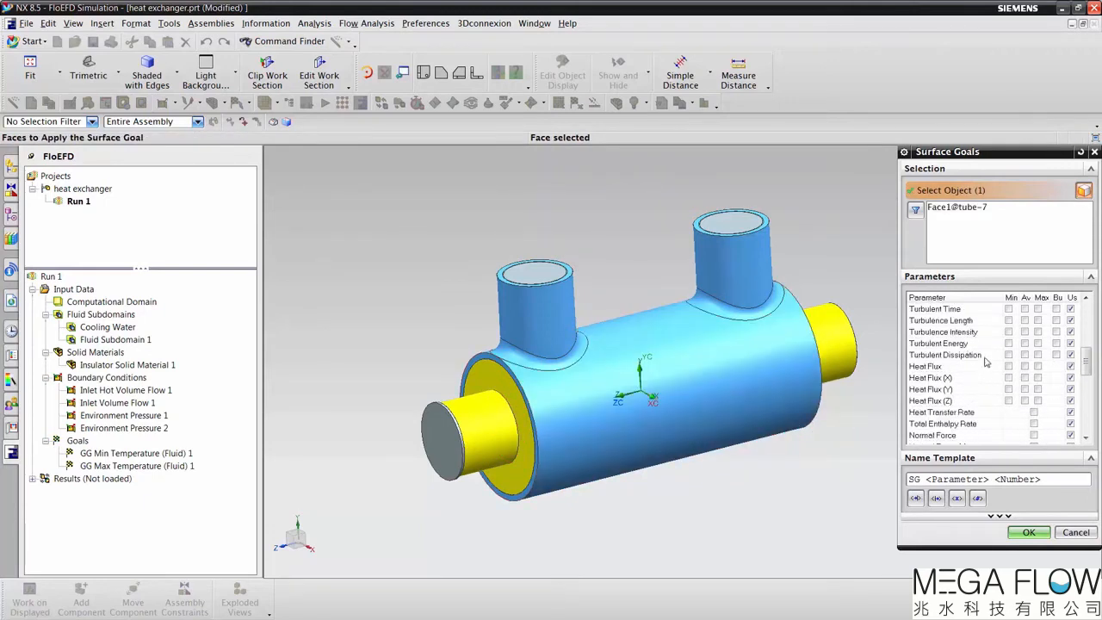
pyautogui.click(1034, 412)
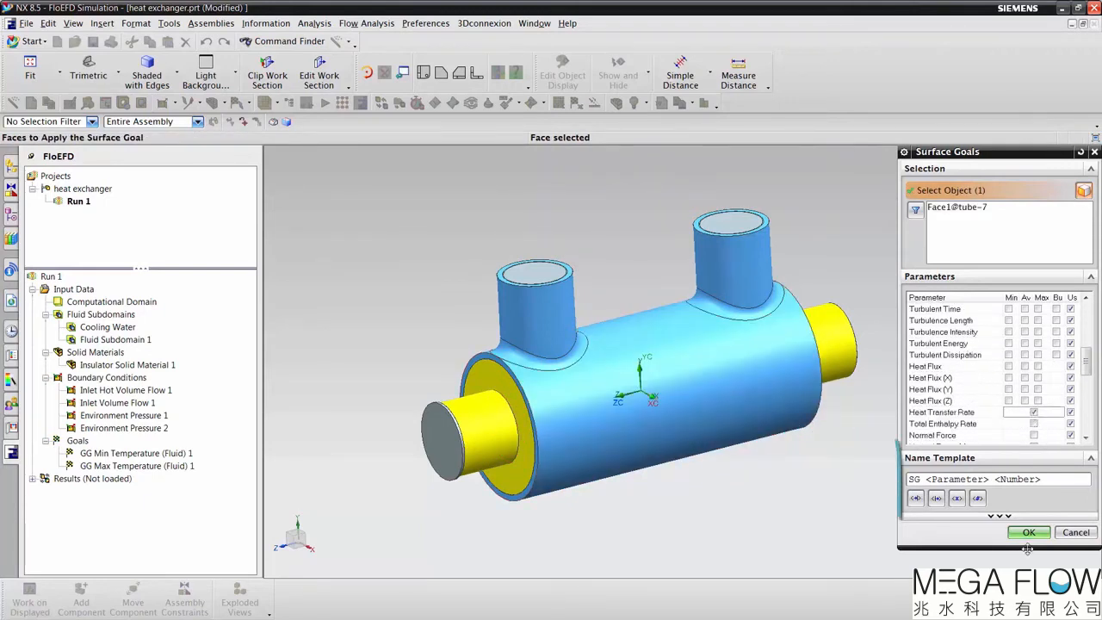
# Step: Change the surface goal's name template to SG Tube <Parameter> <Number> and accept the goal
pyautogui.click(927, 480)
pyautogui.write('Tube')
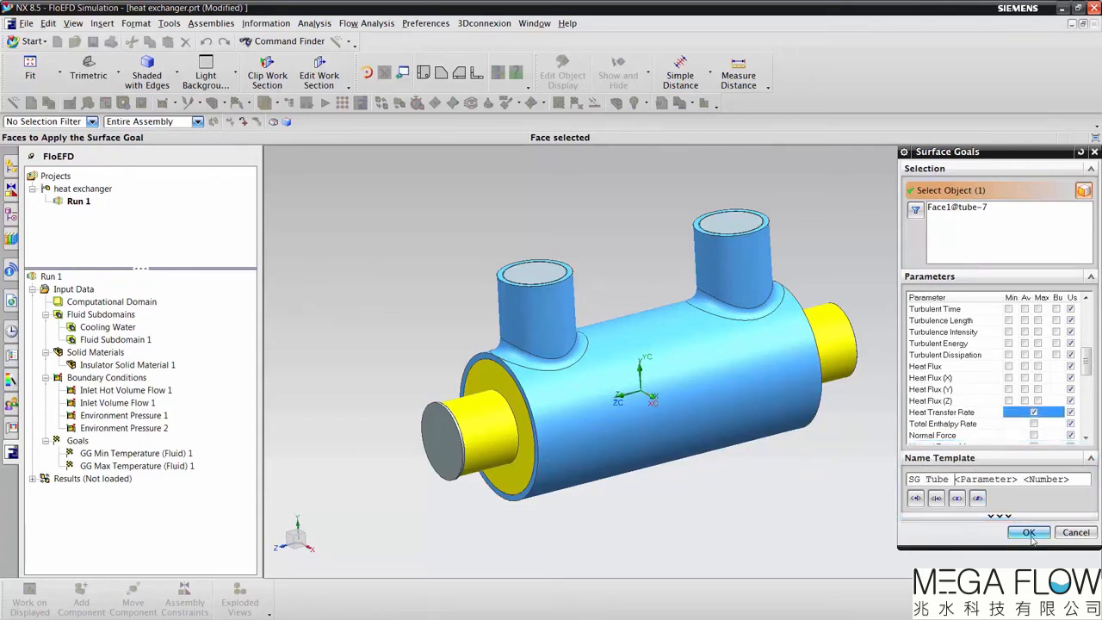
pyautogui.click(1029, 533)
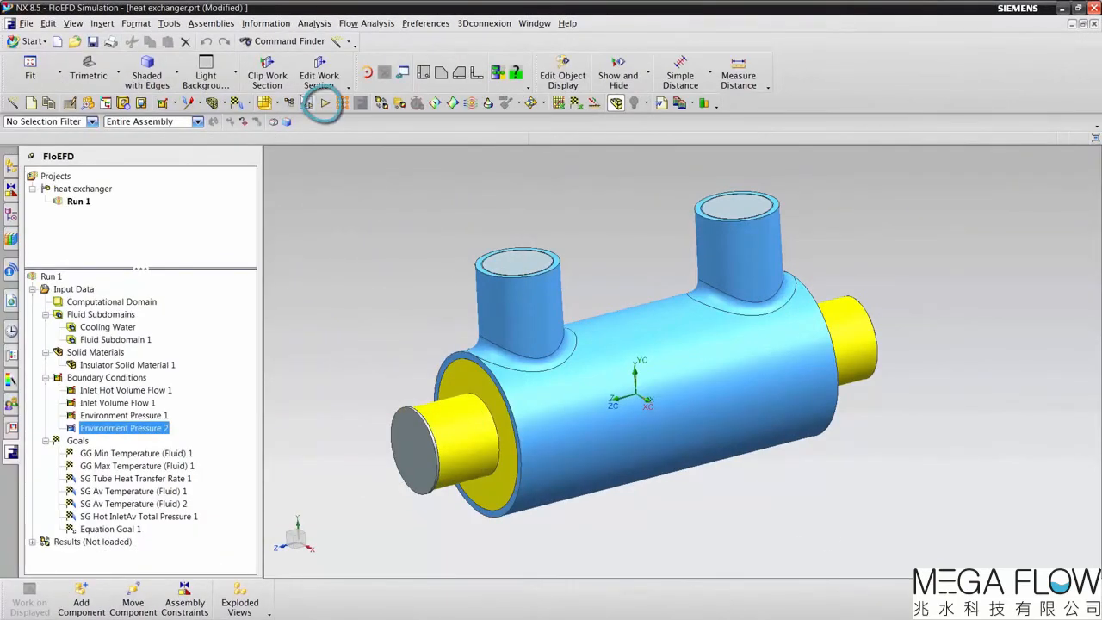
# Step: Run a new calculation on this computer with 8 CPUs and monitor the temperature preview and goal plot in the solver
pyautogui.click(326, 104)
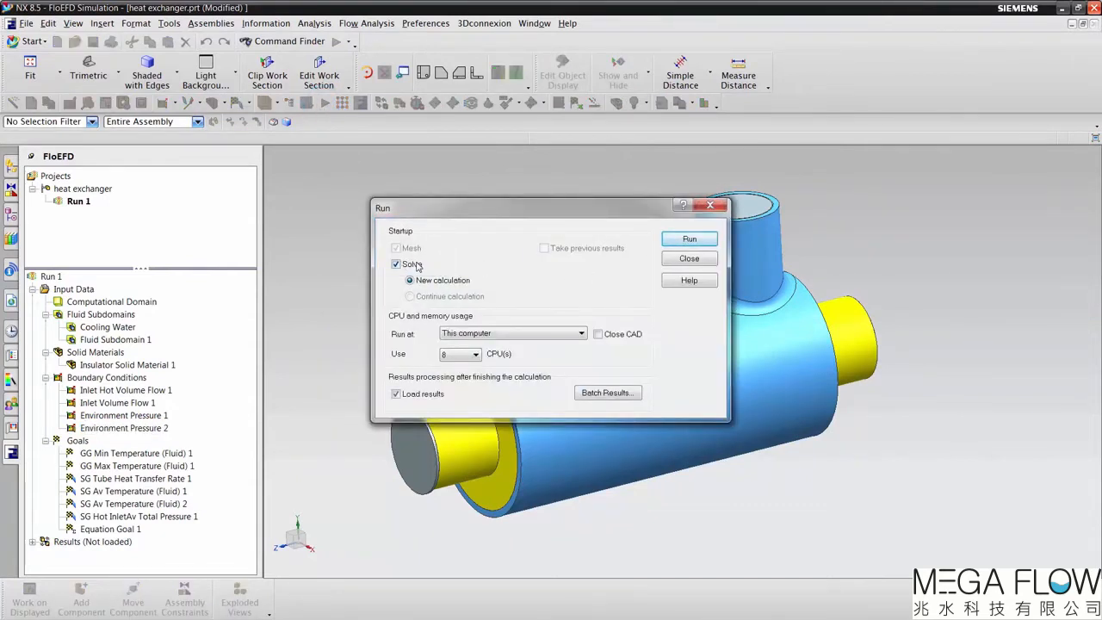
pyautogui.click(676, 237)
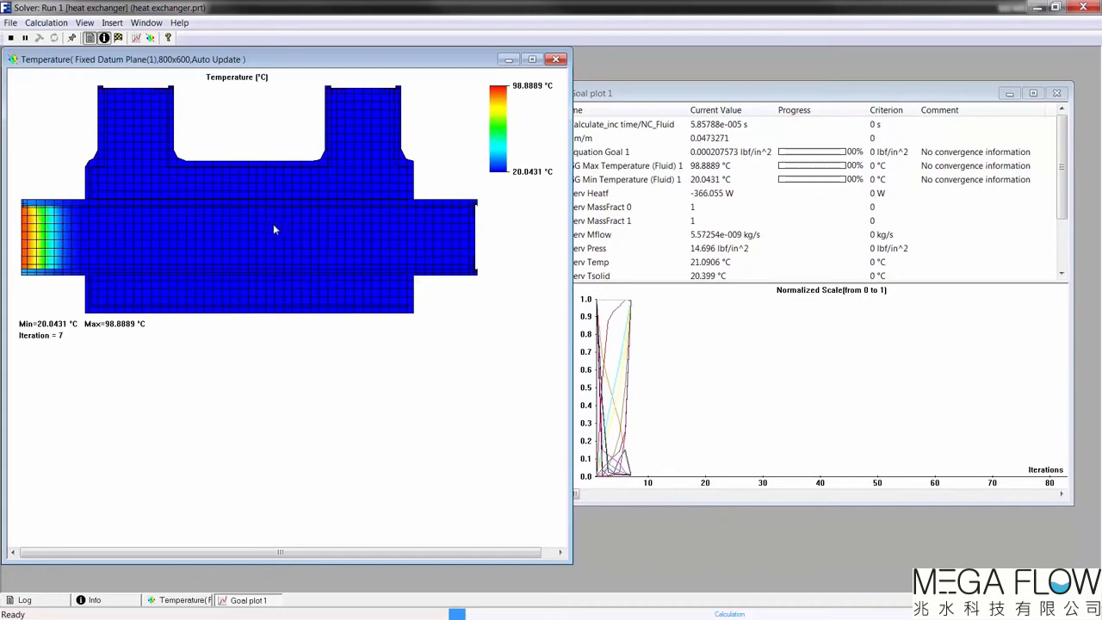
pyautogui.click(677, 272)
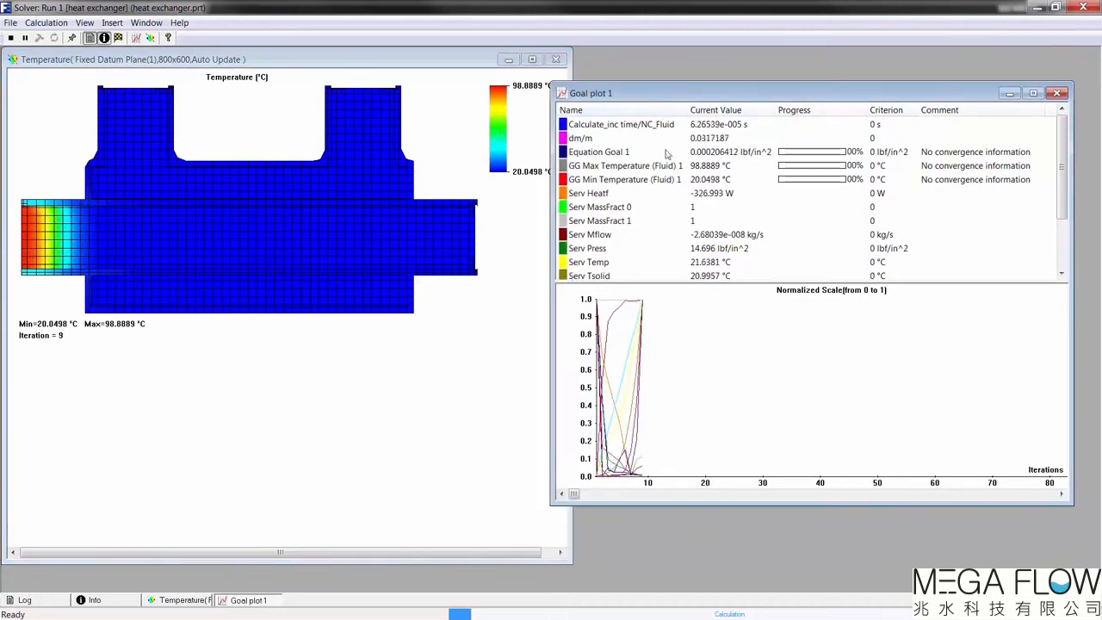
pyautogui.moveTo(680, 283); pyautogui.dragTo(690, 375)
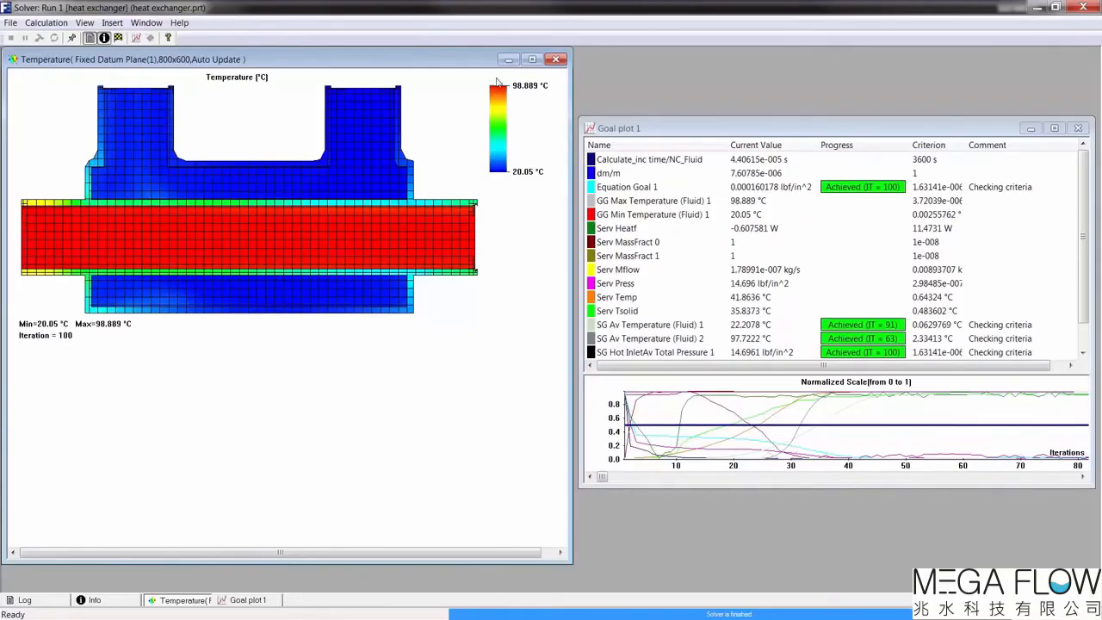
pyautogui.click(509, 61)
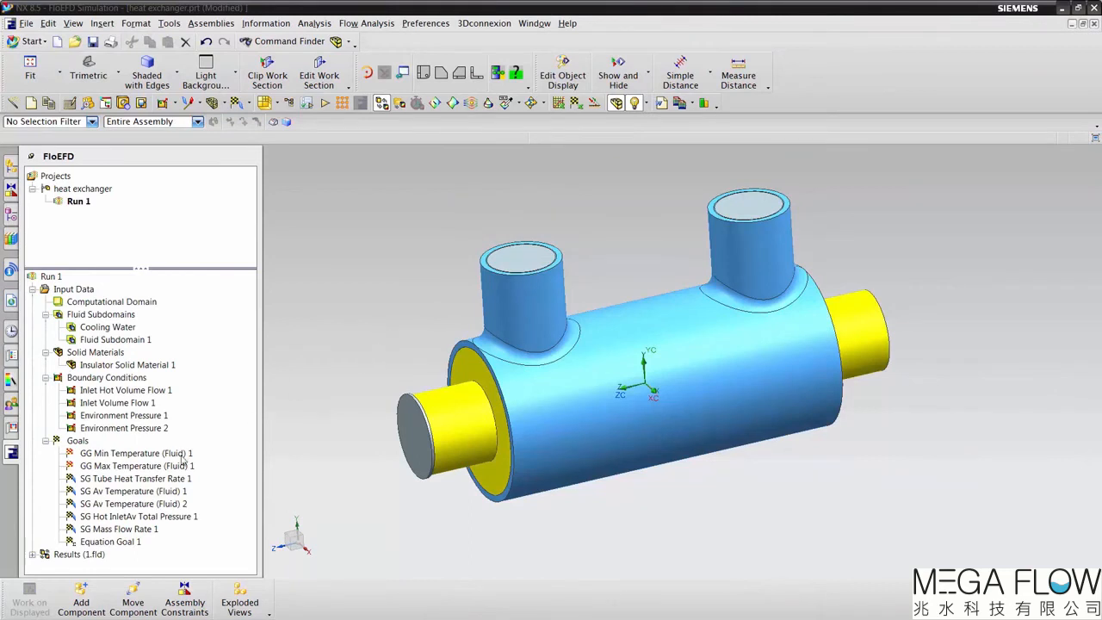
# Step: Start a new cut plot in the Run 1 results with Fixed Datum Plane (0) as its section plane
pyautogui.click(32, 554)
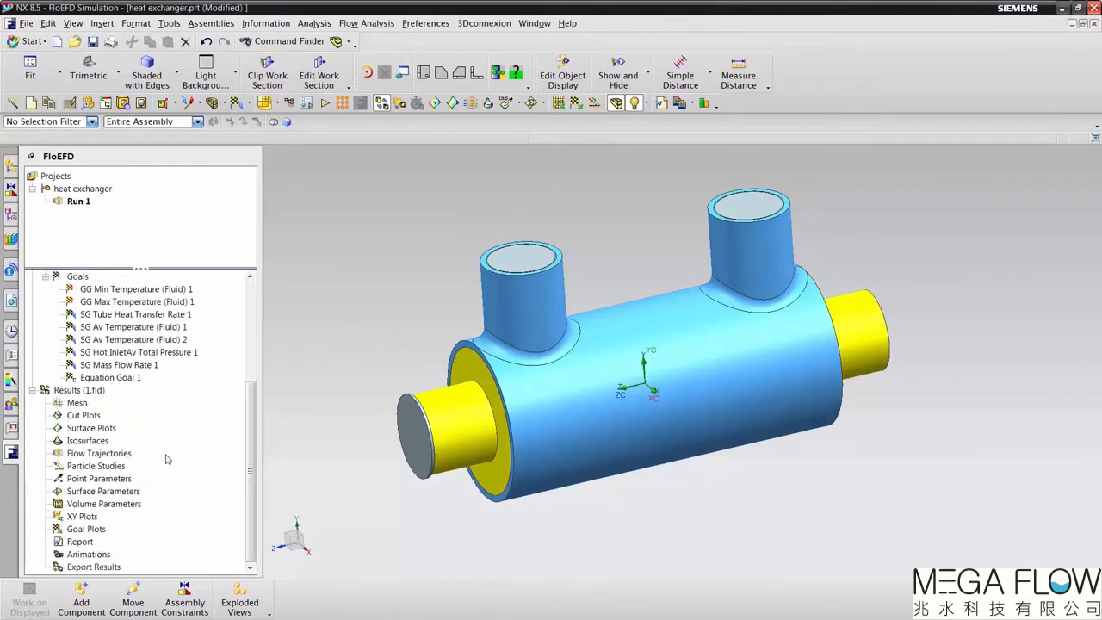
pyautogui.rightClick(85, 416)
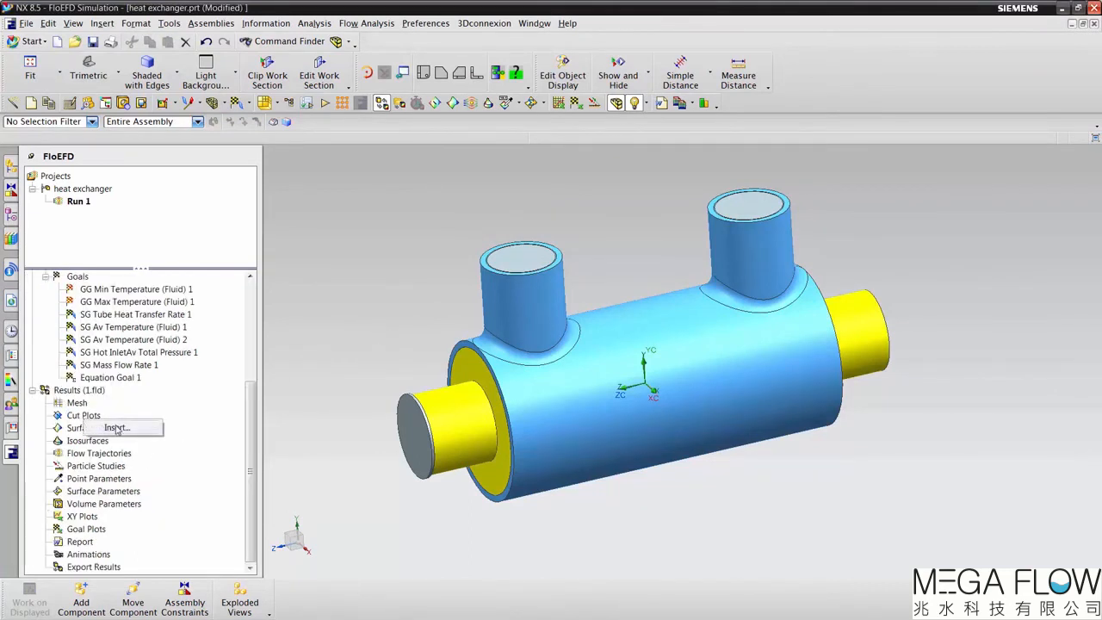
pyautogui.click(117, 428)
pyautogui.rightClick(94, 419)
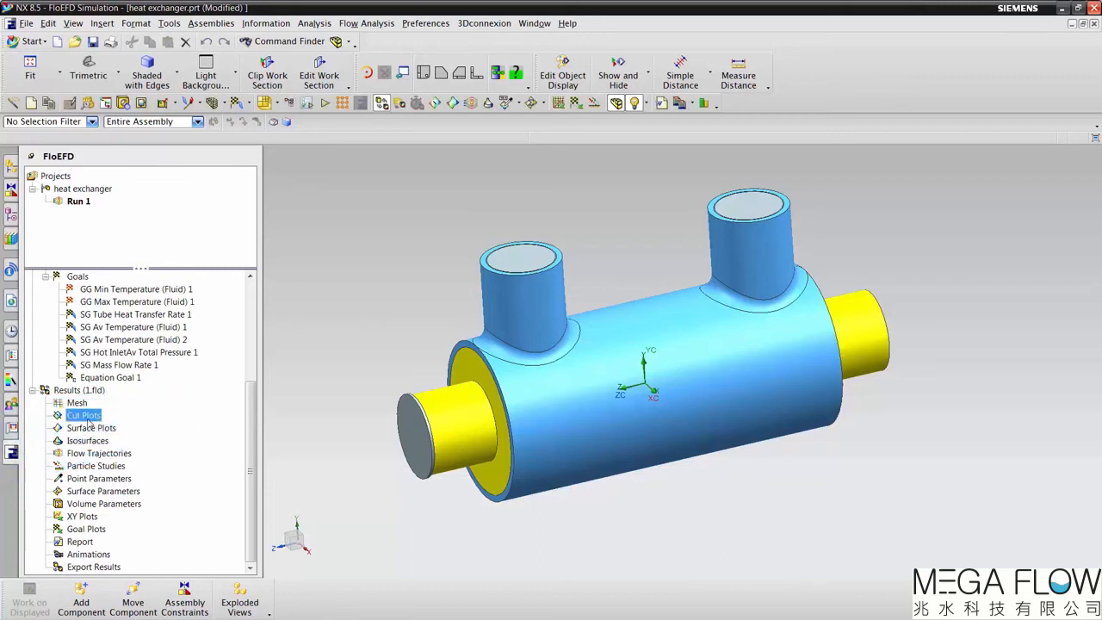
pyautogui.click(121, 430)
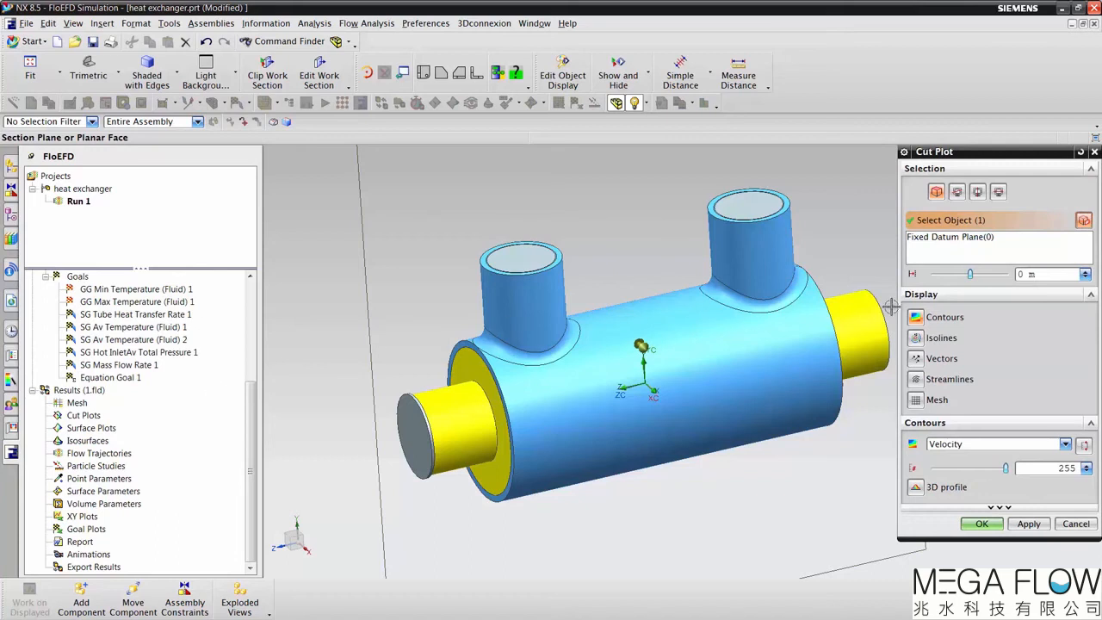
pyautogui.click(947, 238)
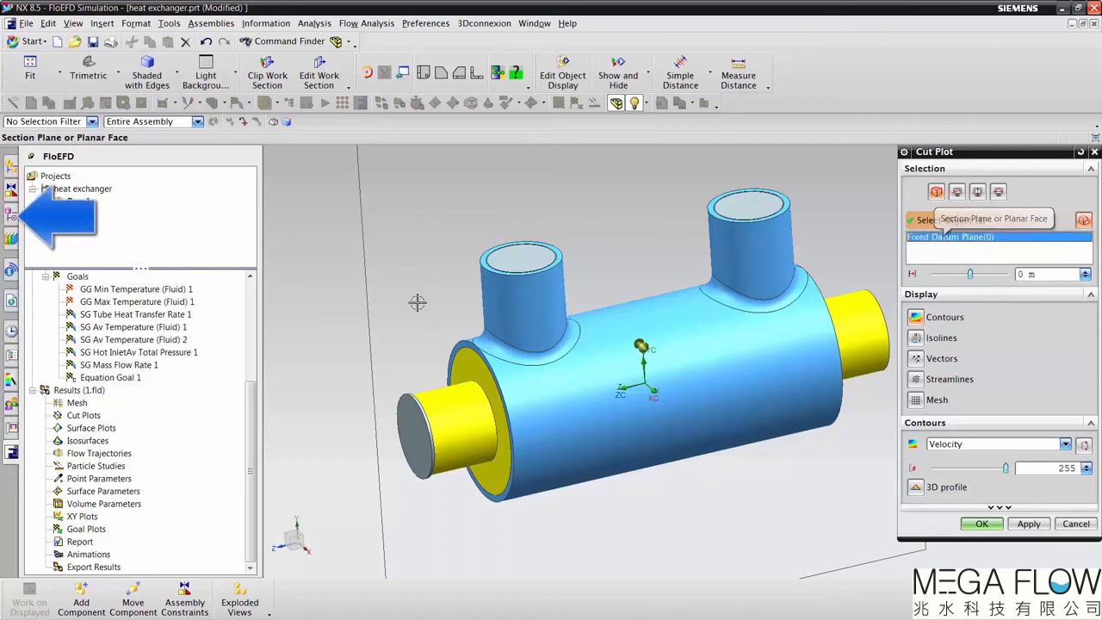
pyautogui.click(13, 213)
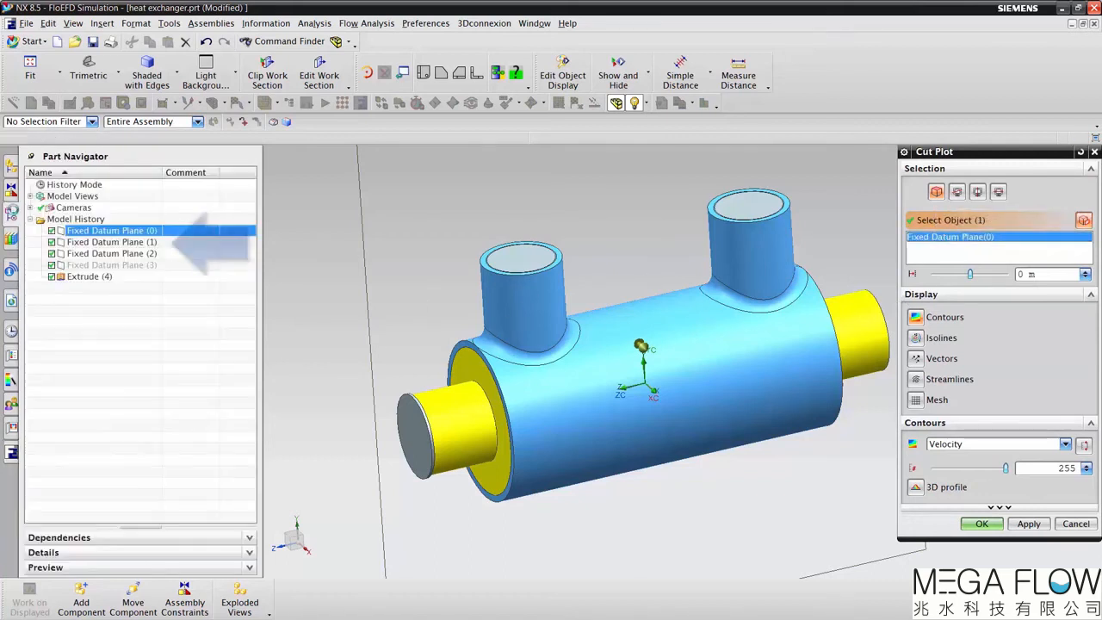
pyautogui.click(123, 243)
pyautogui.click(122, 254)
pyautogui.click(122, 231)
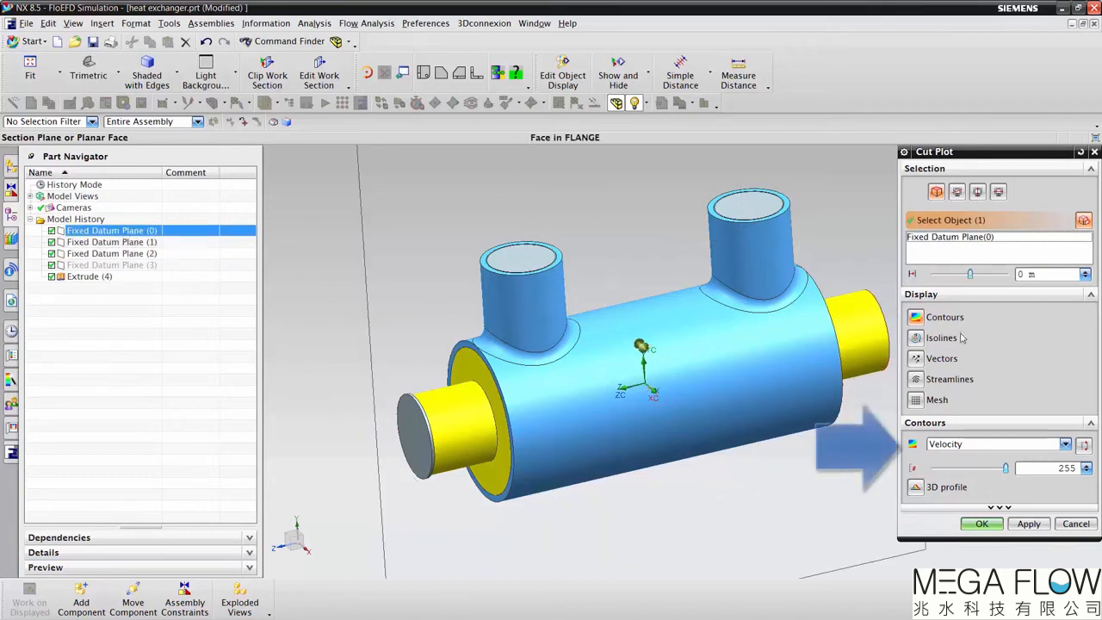
# Step: Set the cut plot's contours to Temperature, create the plot and hide the model geometry
pyautogui.click(1065, 445)
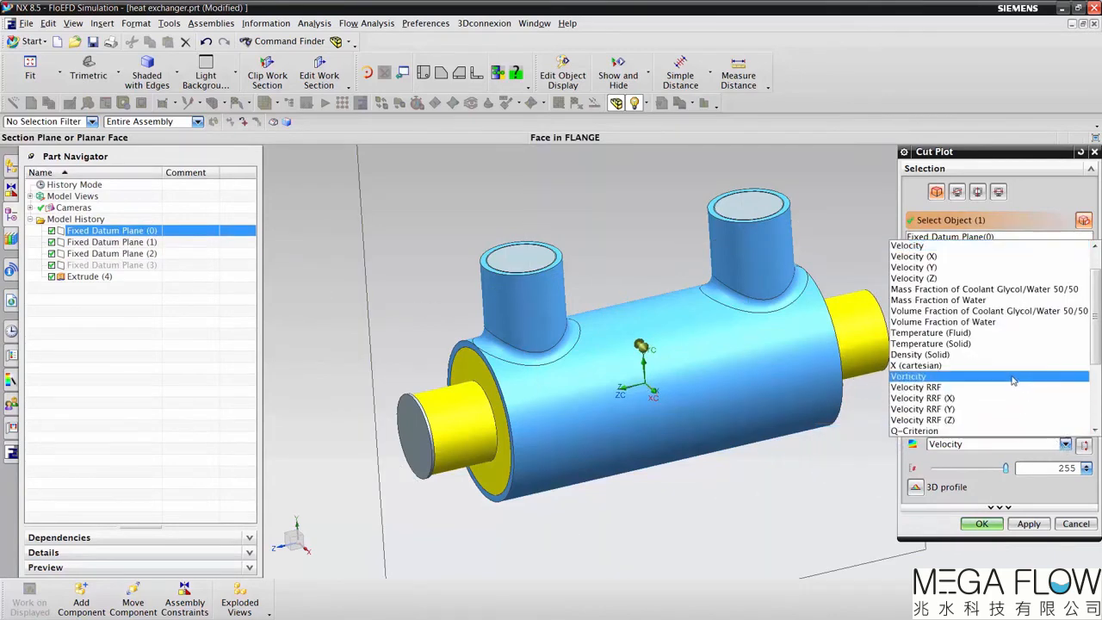
pyautogui.click(964, 258)
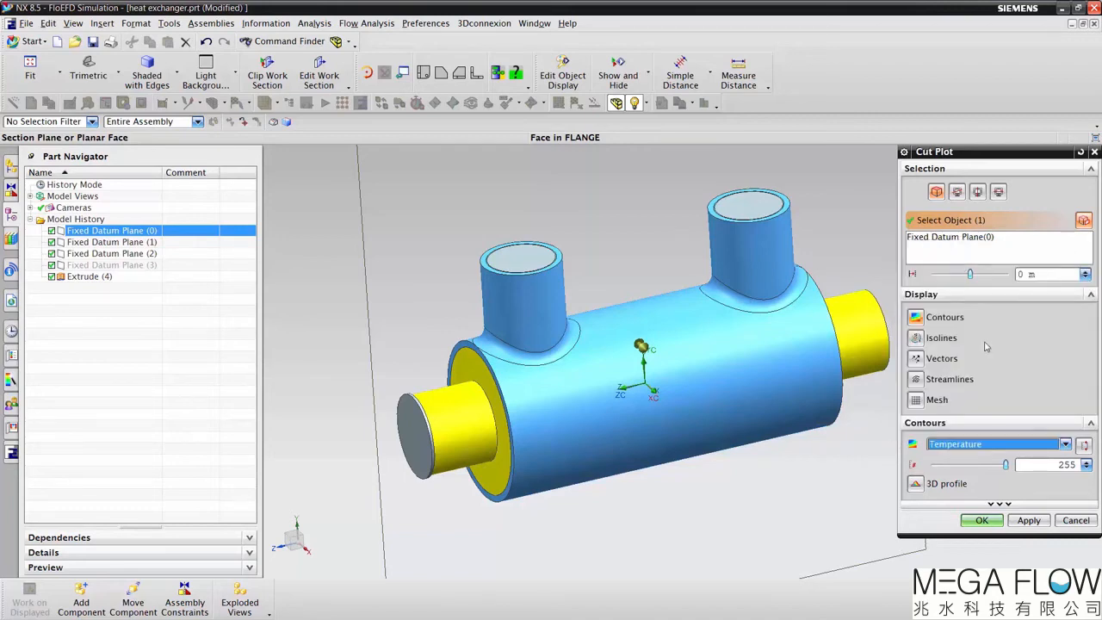
pyautogui.click(981, 520)
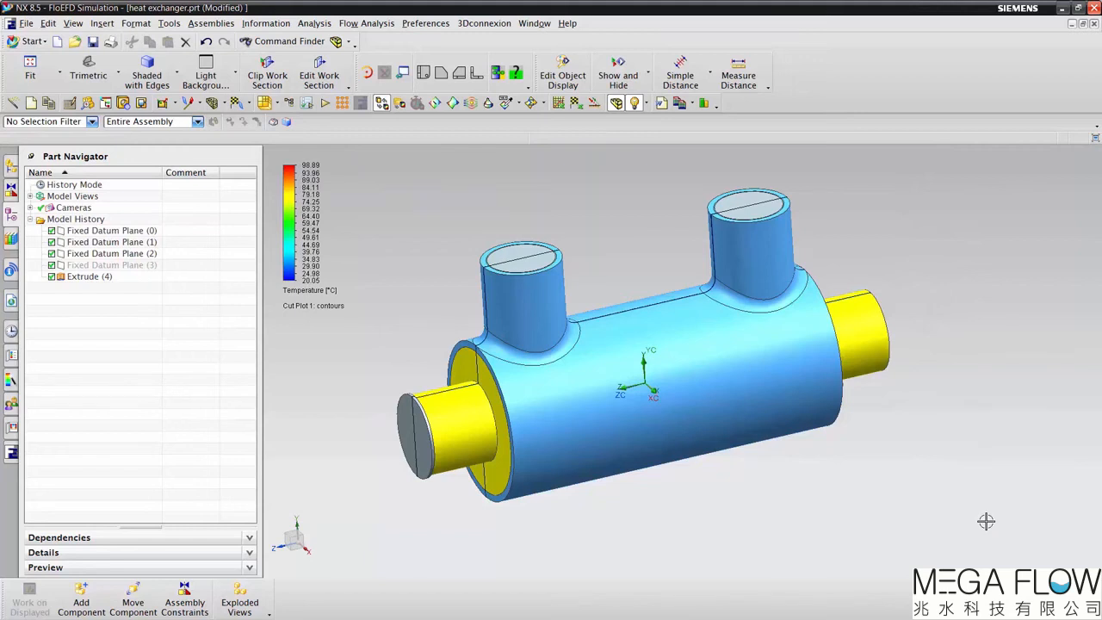
pyautogui.click(617, 103)
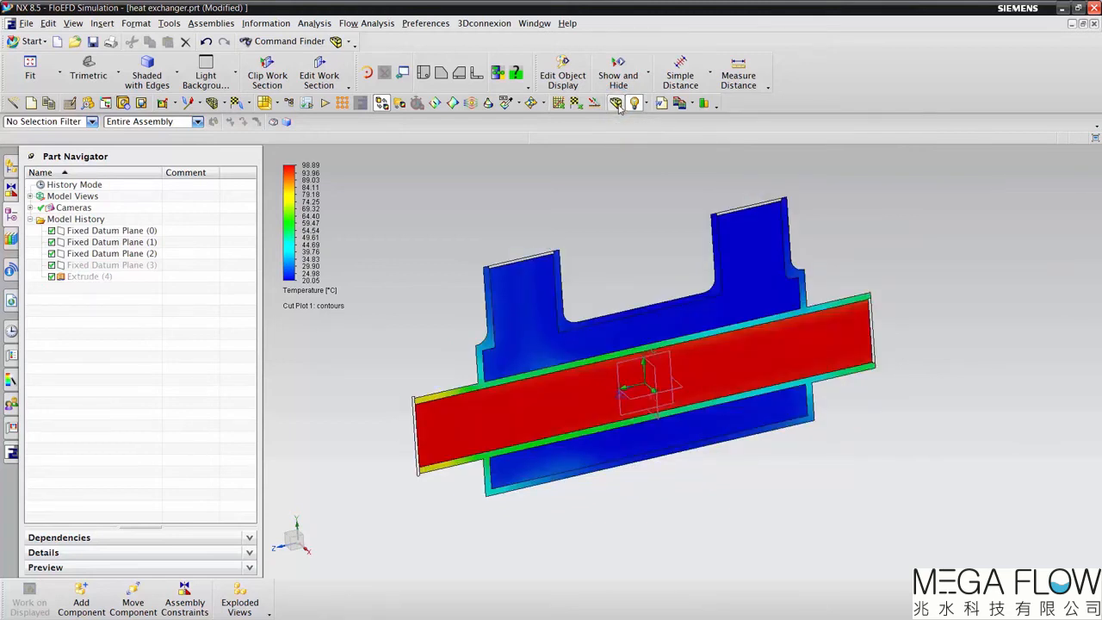
# Step: Start a new surface plot in the results and select the tube component as its surface
pyautogui.click(12, 453)
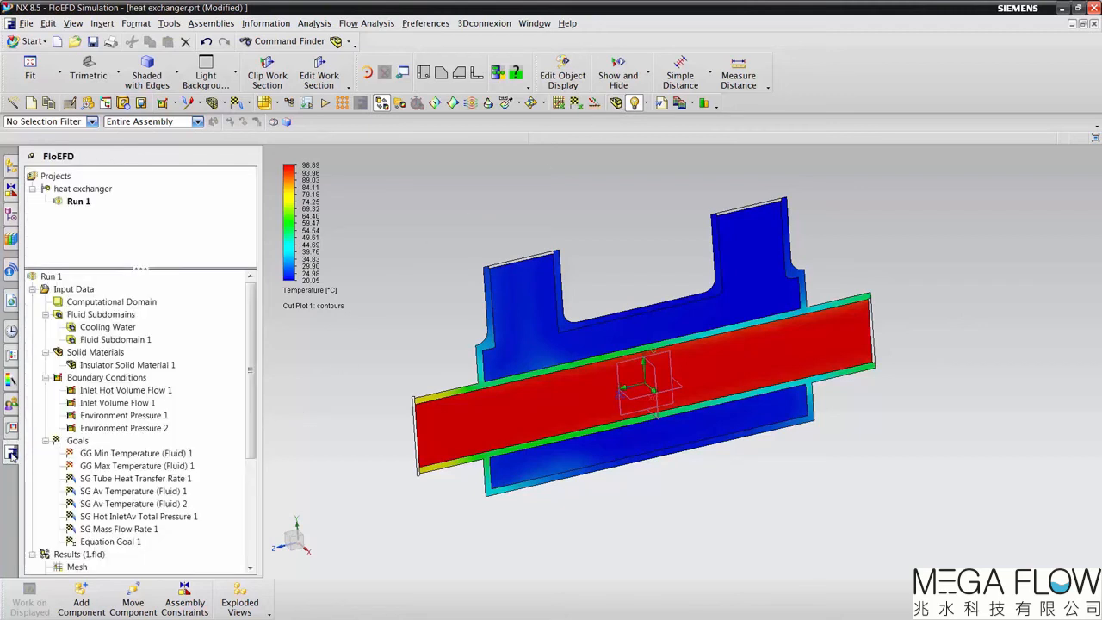
pyautogui.scroll(-3, 138, 456)
pyautogui.scroll(-2, 86, 431)
pyautogui.rightClick(85, 430)
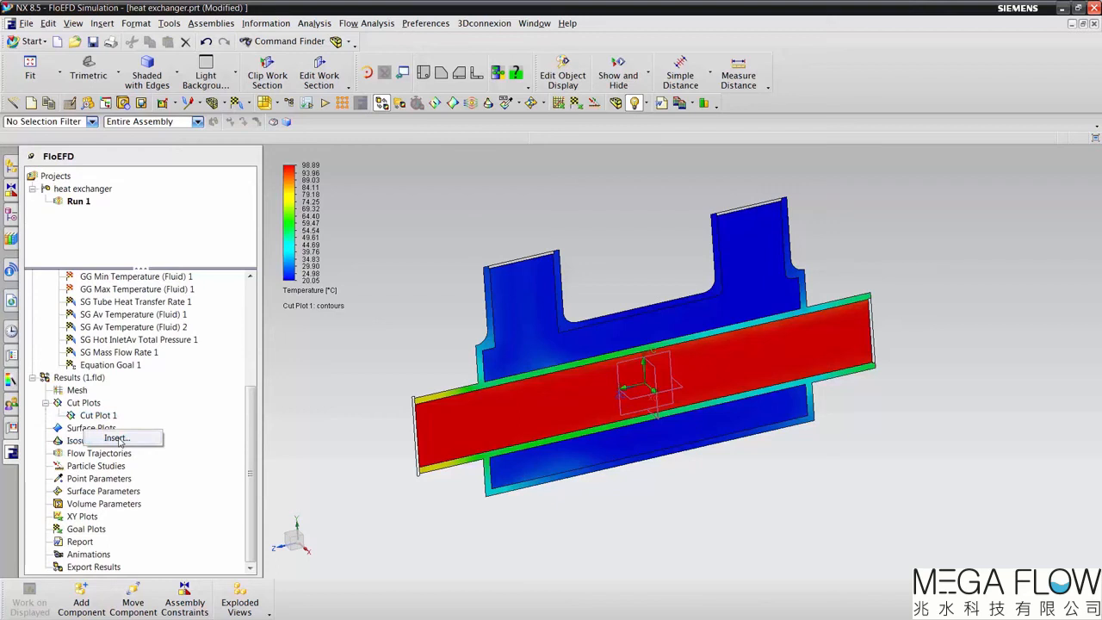
pyautogui.click(117, 439)
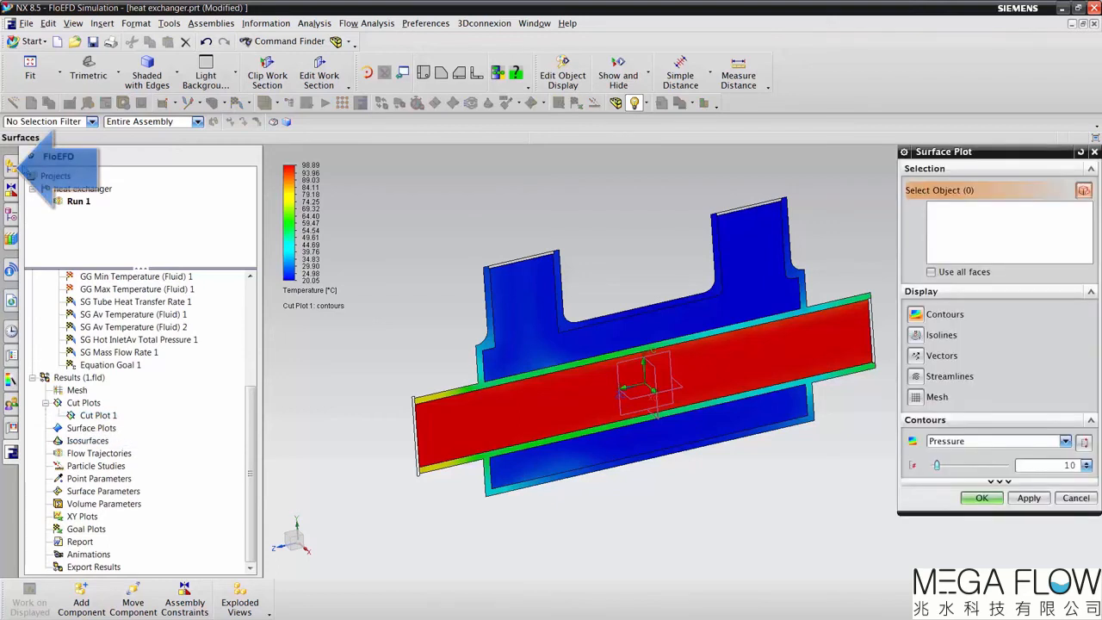
pyautogui.click(12, 172)
pyautogui.click(76, 288)
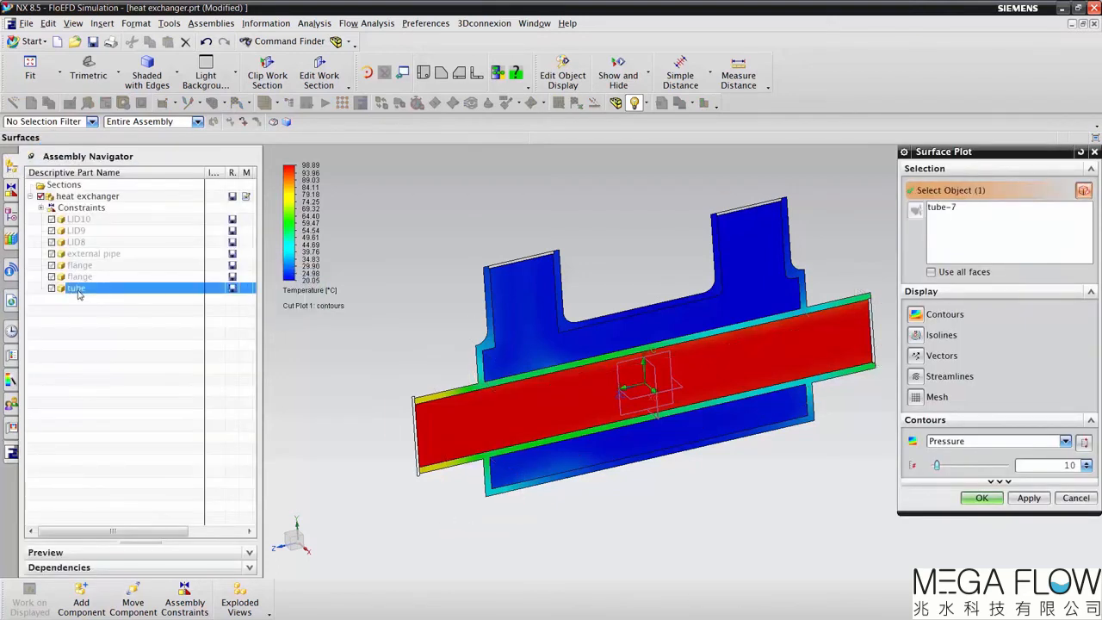
# Step: Set the surface plot's contours to Heat Transfer Coefficient with 255 levels and create the plot
pyautogui.click(1068, 445)
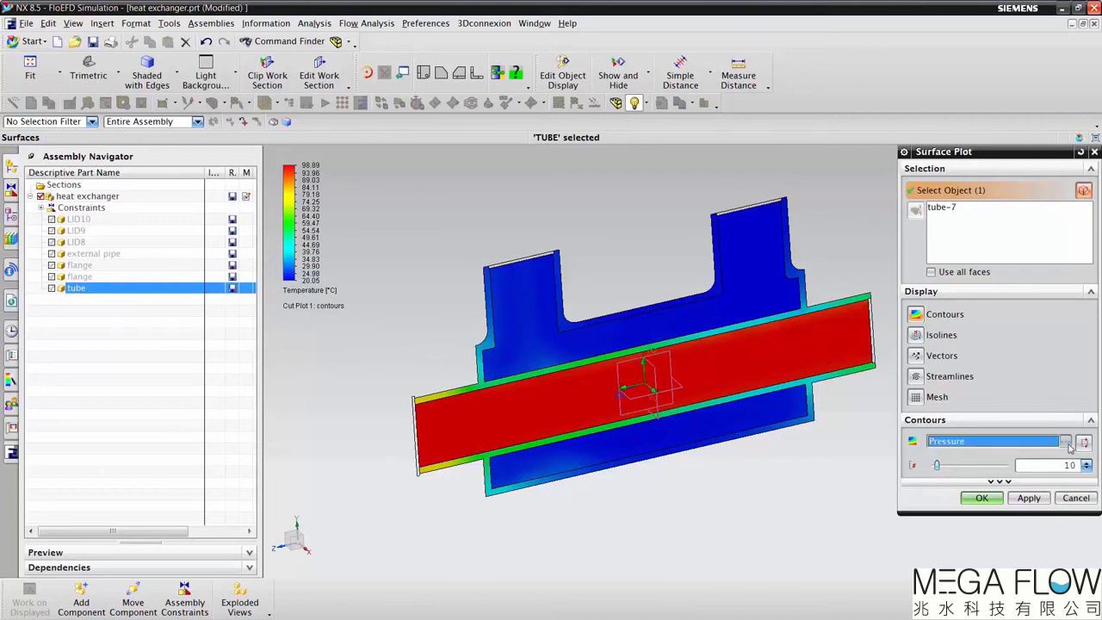
pyautogui.click(1067, 445)
pyautogui.scroll(-8, 1018, 387)
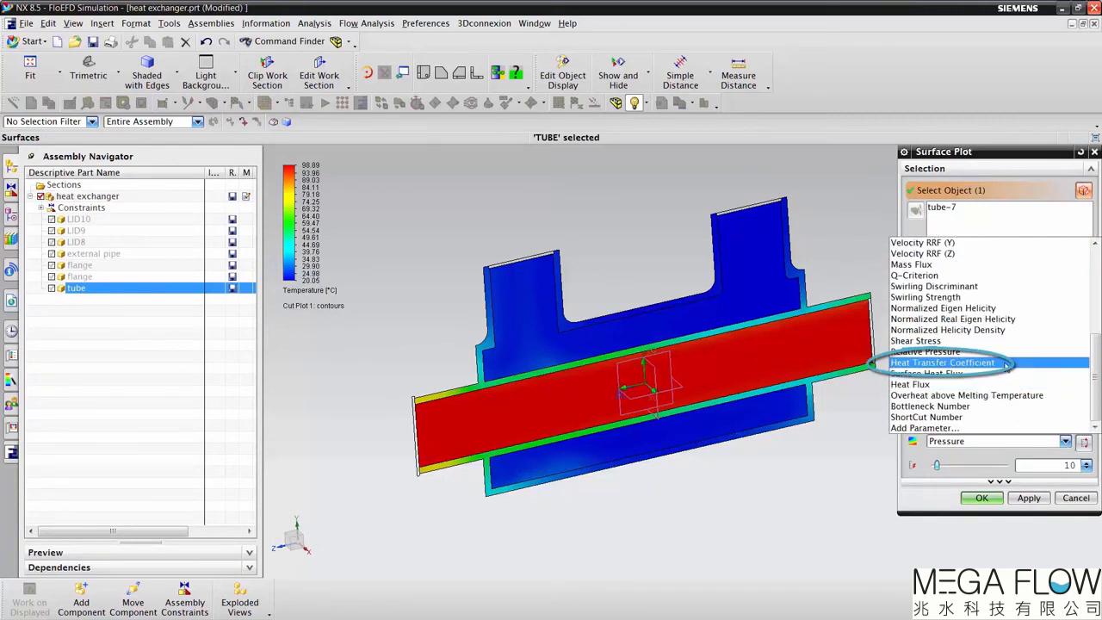
pyautogui.click(1004, 363)
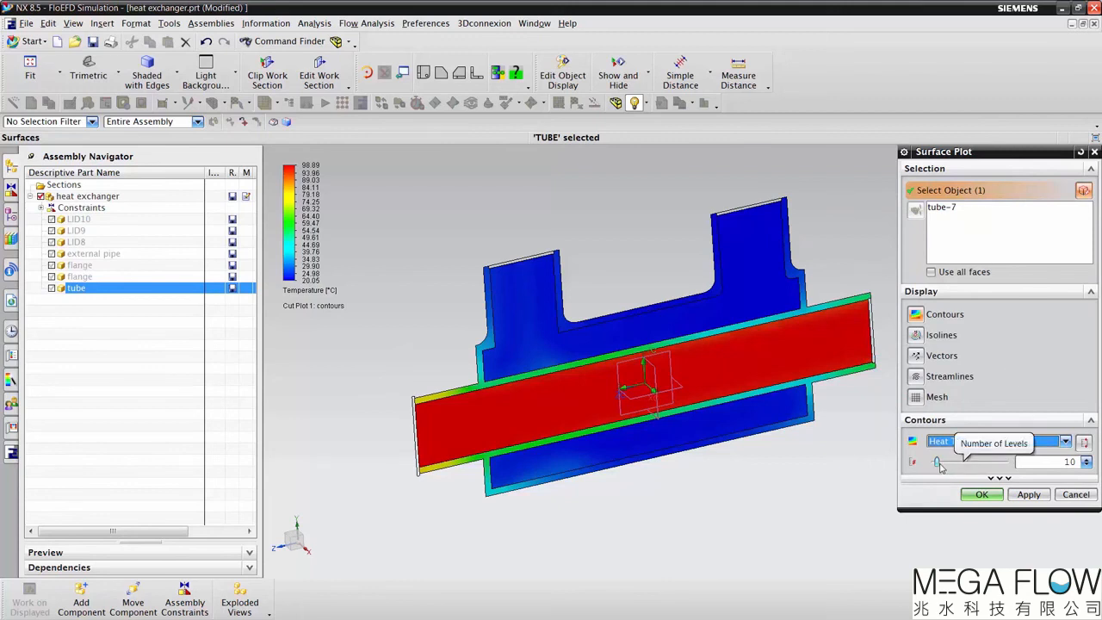
pyautogui.moveTo(937, 462); pyautogui.dragTo(1006, 461)
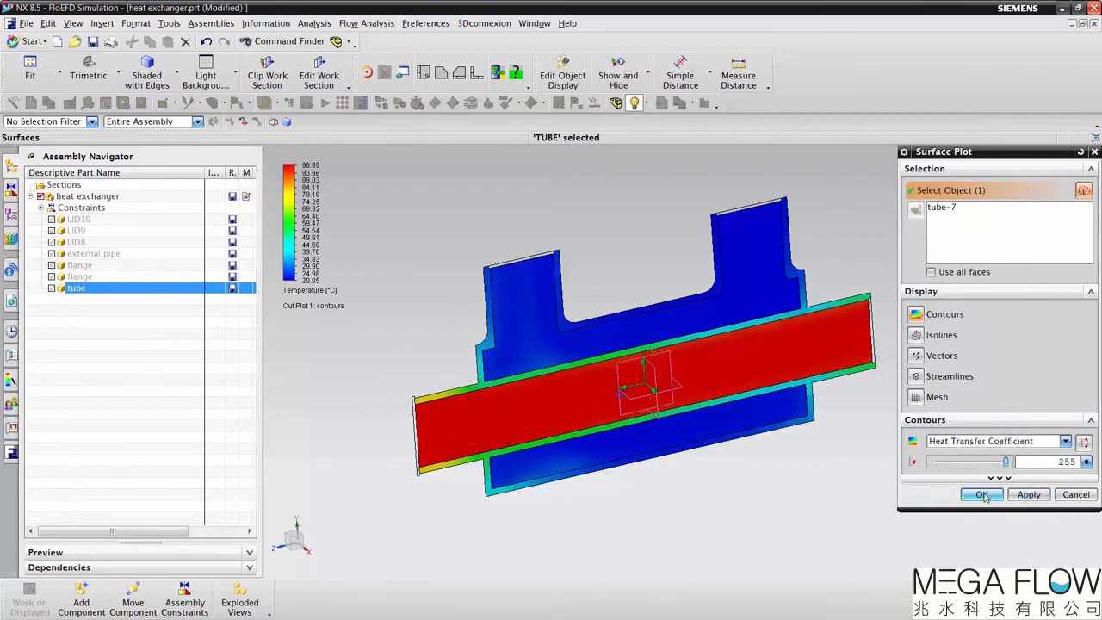
pyautogui.click(983, 495)
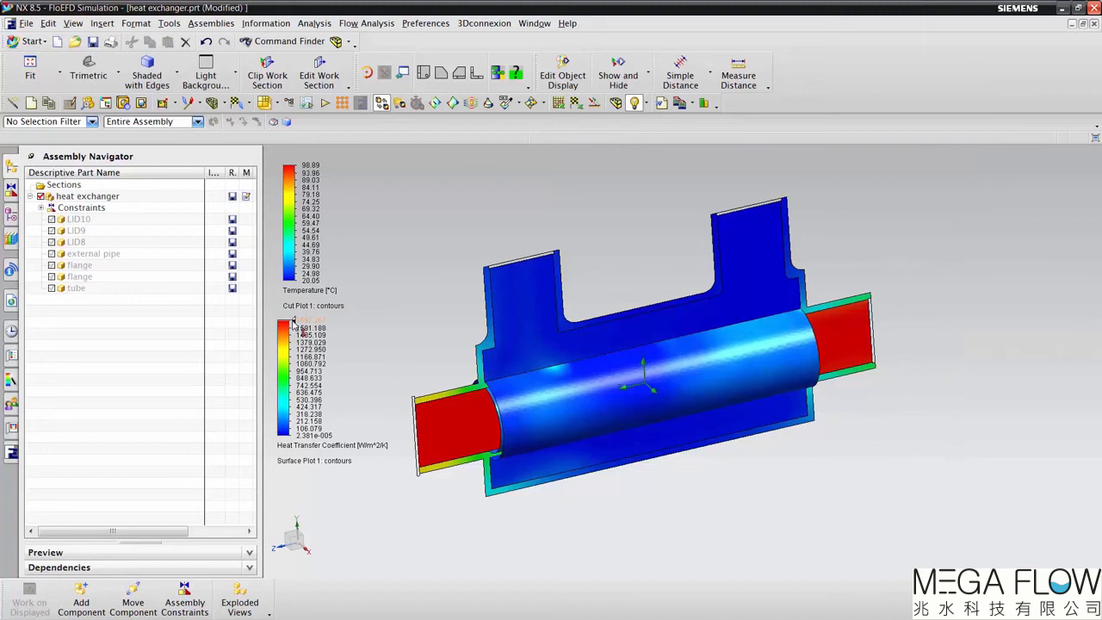
# Step: Set the Heat Transfer Coefficient legend to the surface plot's own limits, 44.089 minimum and 490.673 maximum
pyautogui.doubleClick(303, 437)
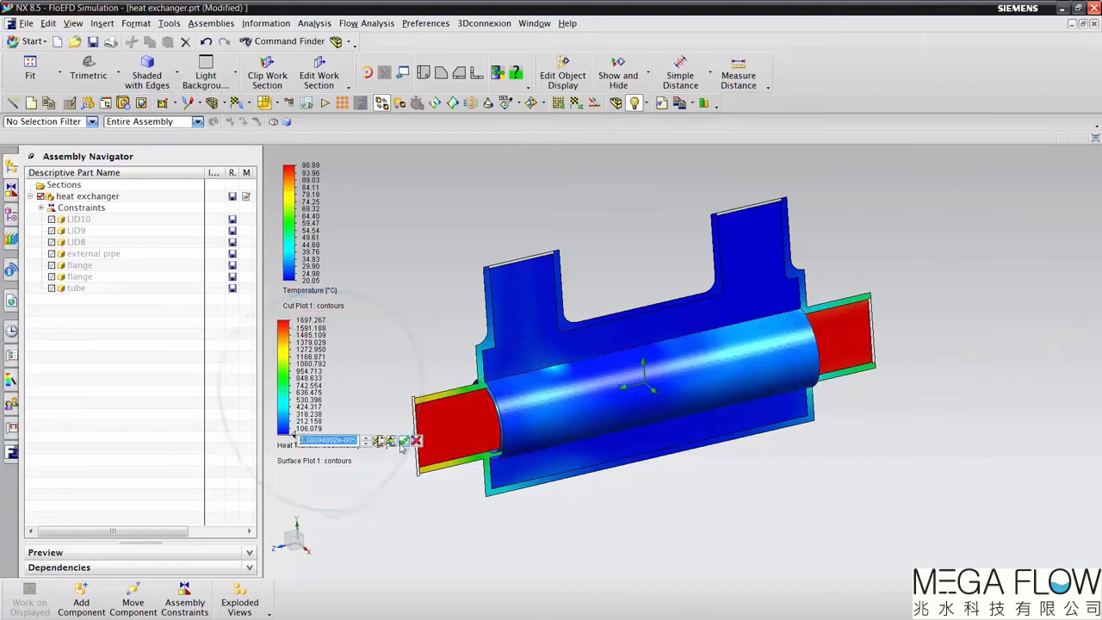
pyautogui.click(403, 440)
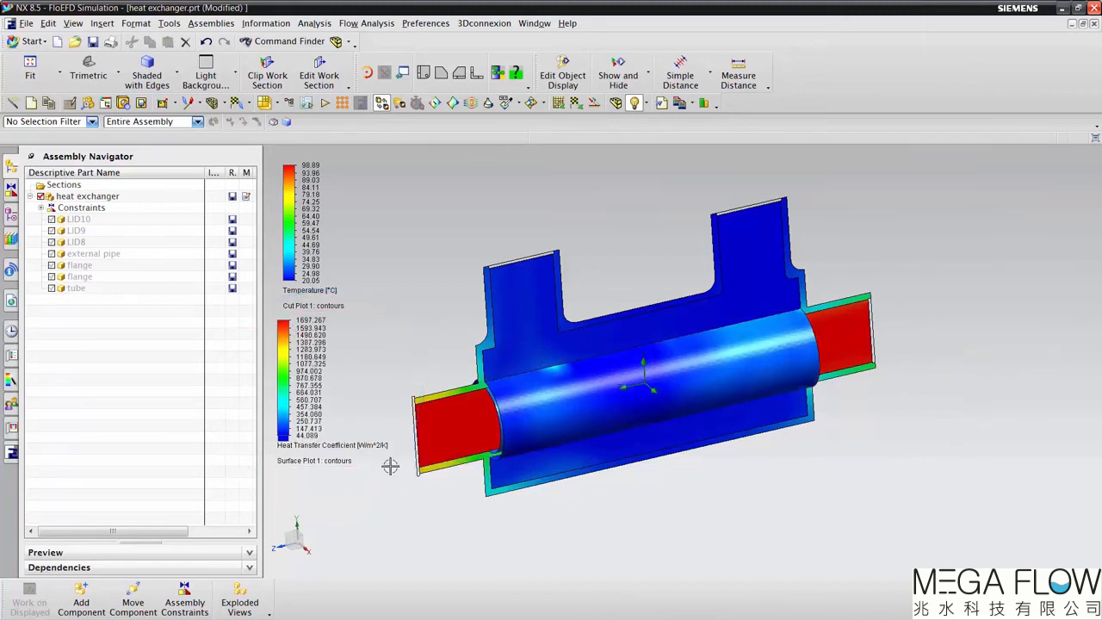
pyautogui.doubleClick(302, 326)
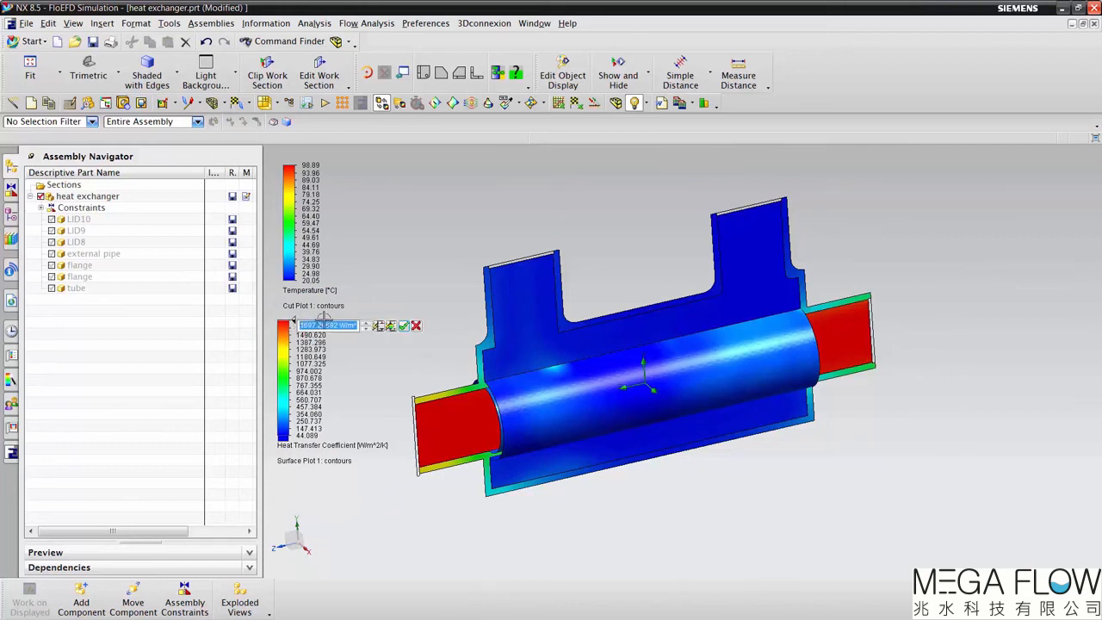
pyautogui.click(390, 327)
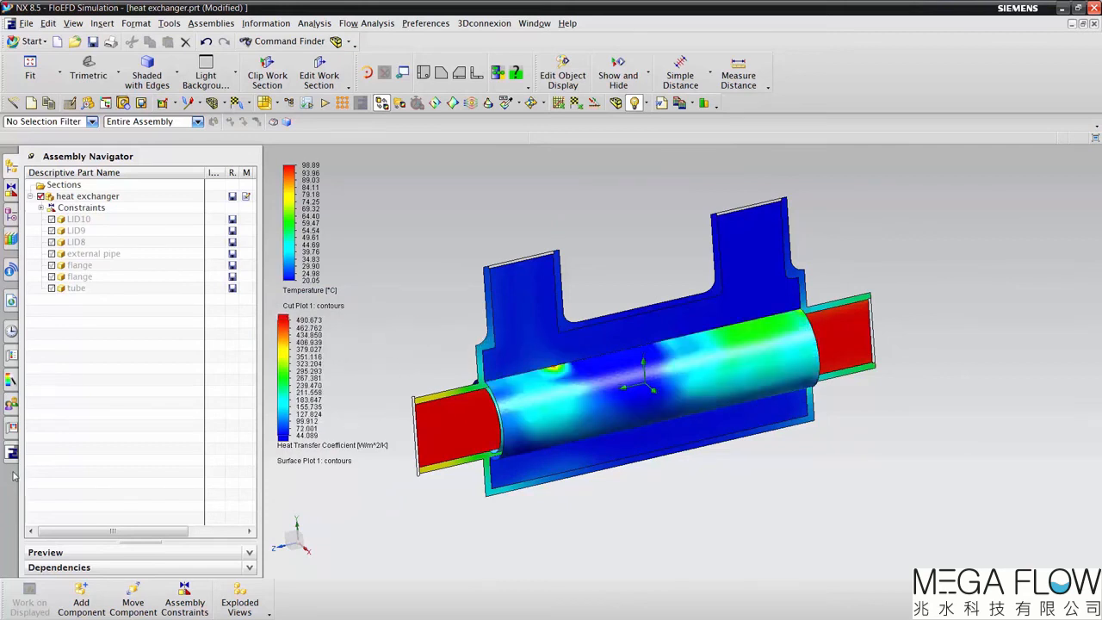
# Step: Hide Surface Plot 1 and Cut Plot 1 in the results
pyautogui.click(11, 454)
pyautogui.scroll(-5, 153, 428)
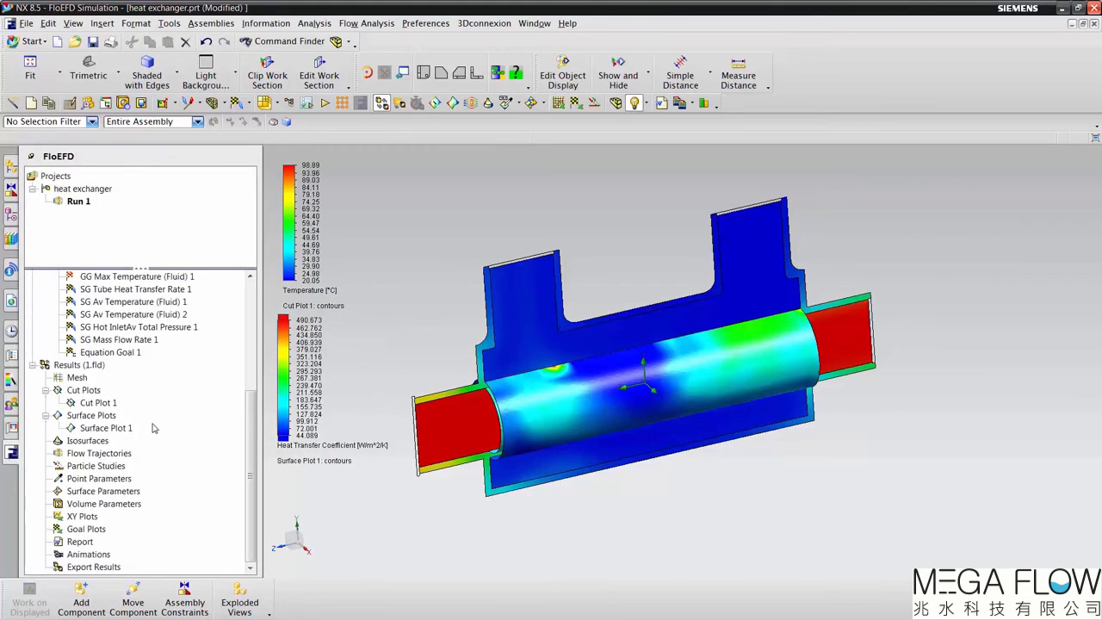
pyautogui.rightClick(95, 430)
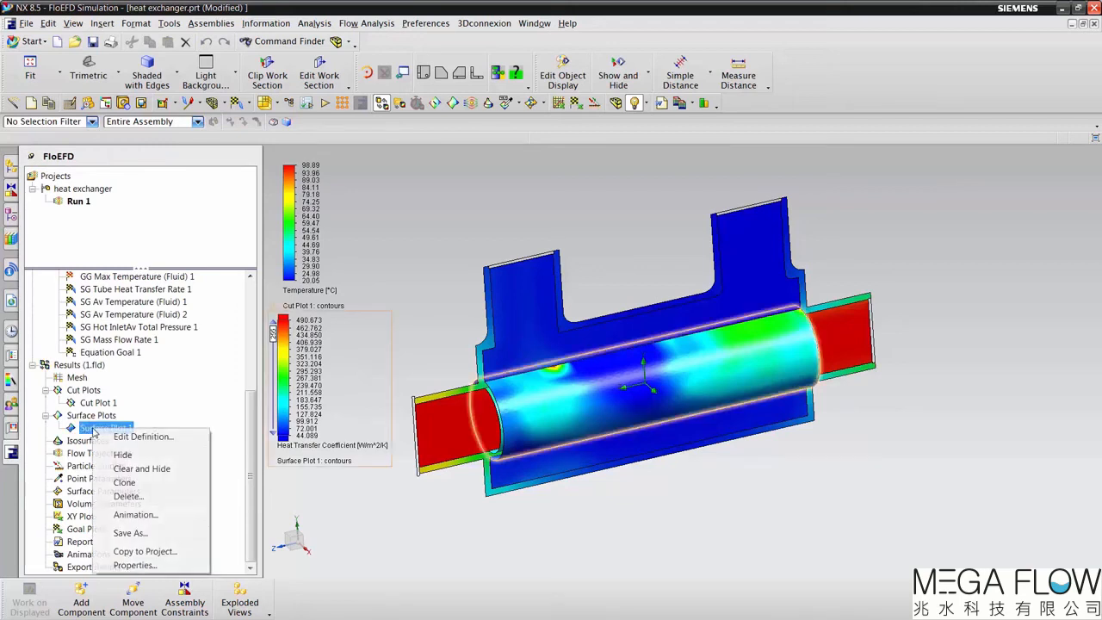
pyautogui.click(123, 454)
pyautogui.rightClick(97, 402)
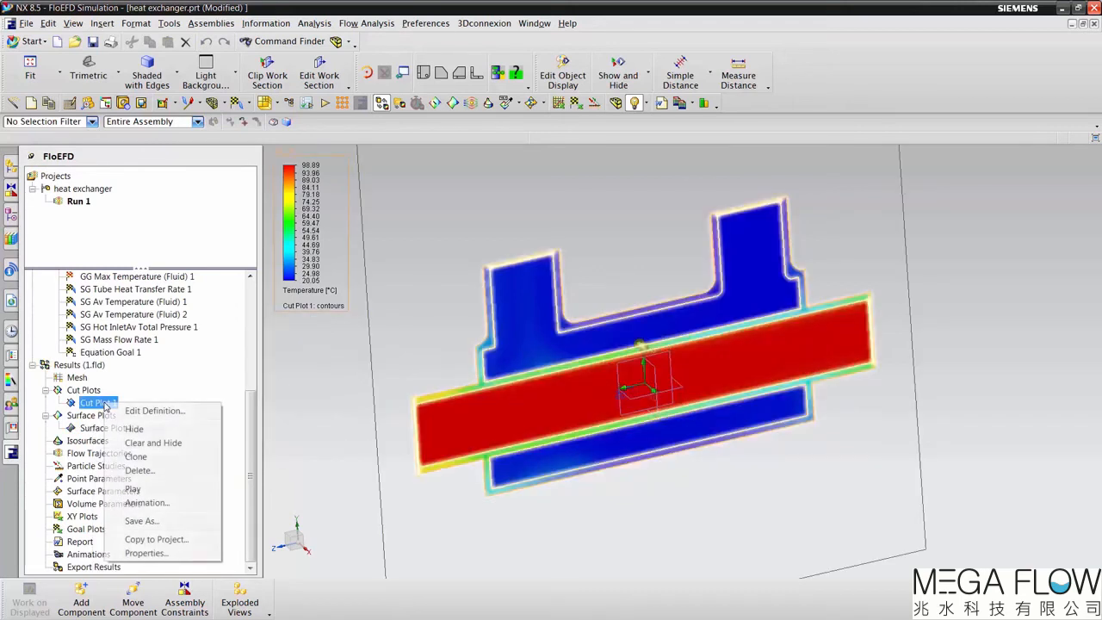
pyautogui.click(125, 429)
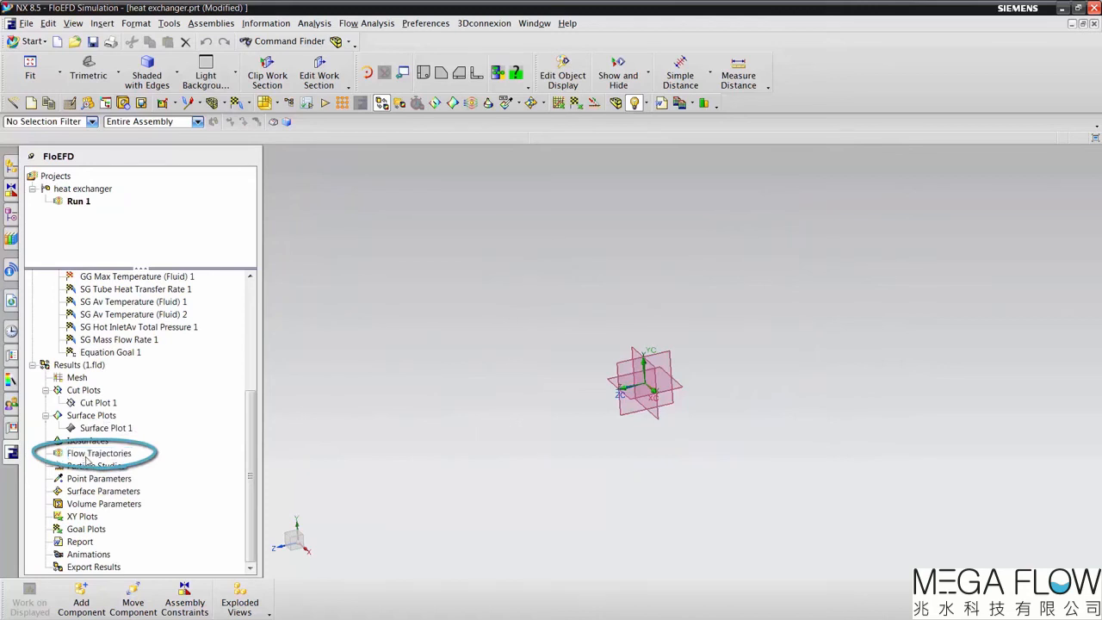
# Step: Start new flow trajectories in the results, taking the faces of both inlet volume flows and both environment pressures as starting points
pyautogui.click(114, 464)
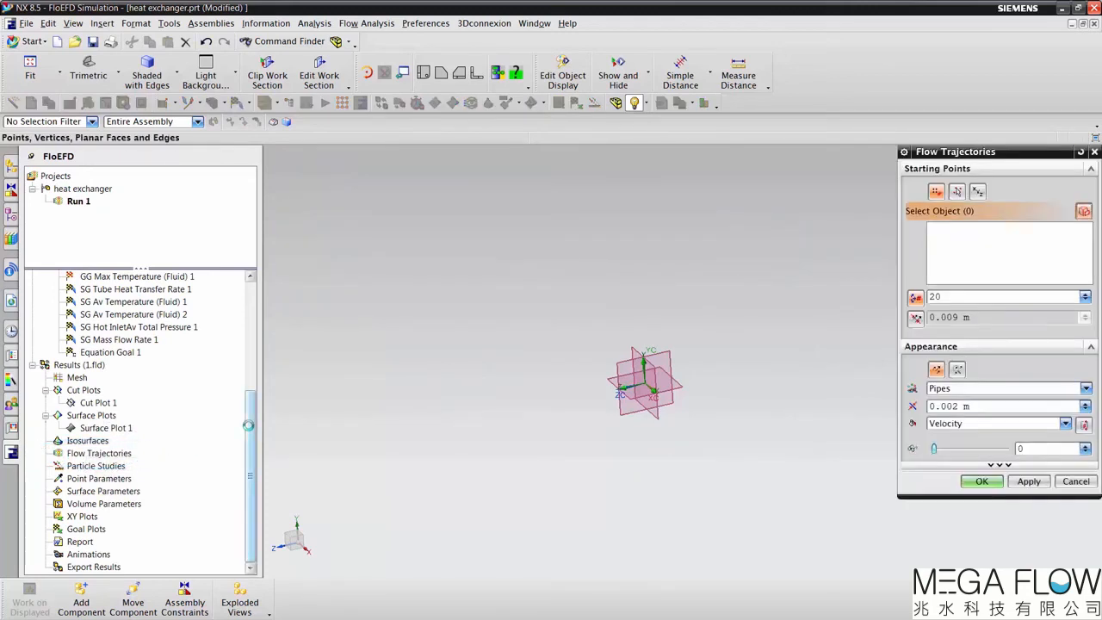
pyautogui.moveTo(248, 425); pyautogui.dragTo(228, 342)
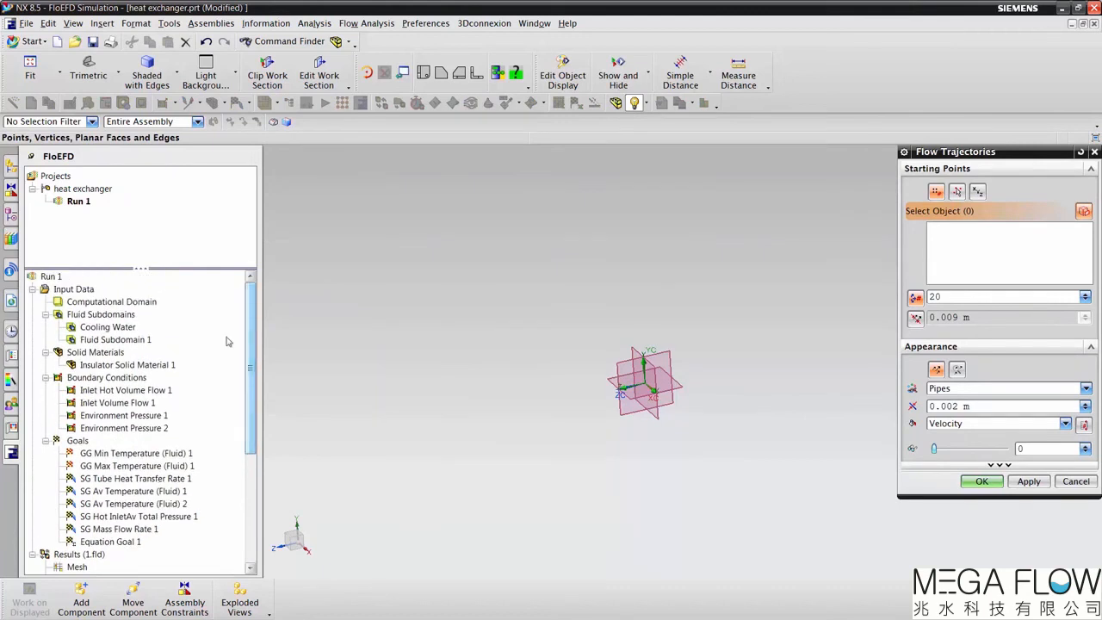
pyautogui.click(145, 391)
pyautogui.click(142, 403)
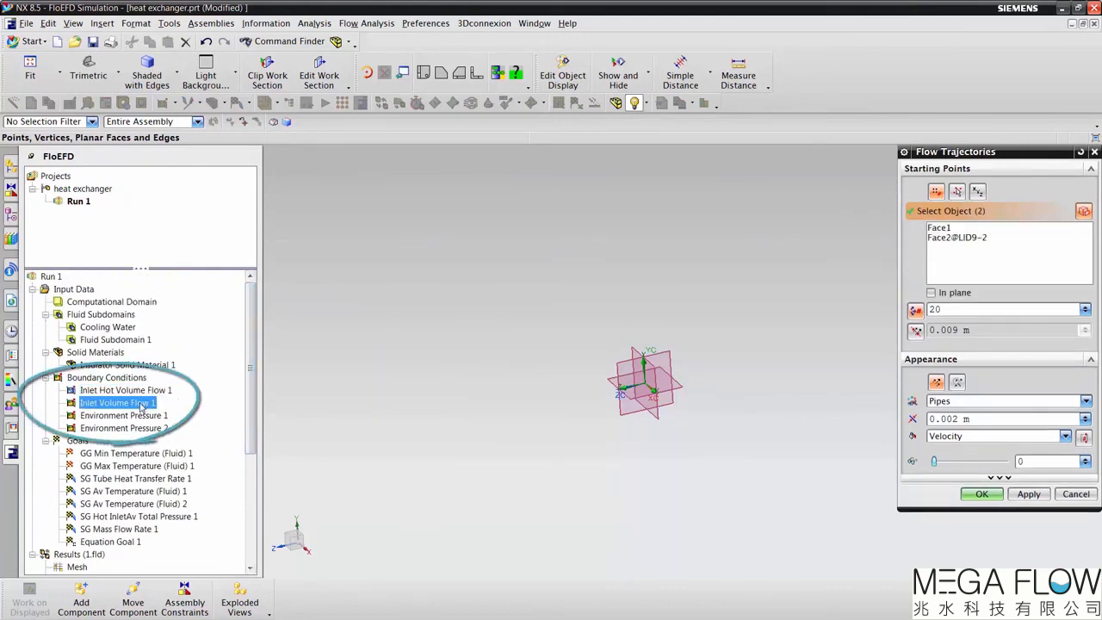
pyautogui.click(138, 416)
pyautogui.click(136, 428)
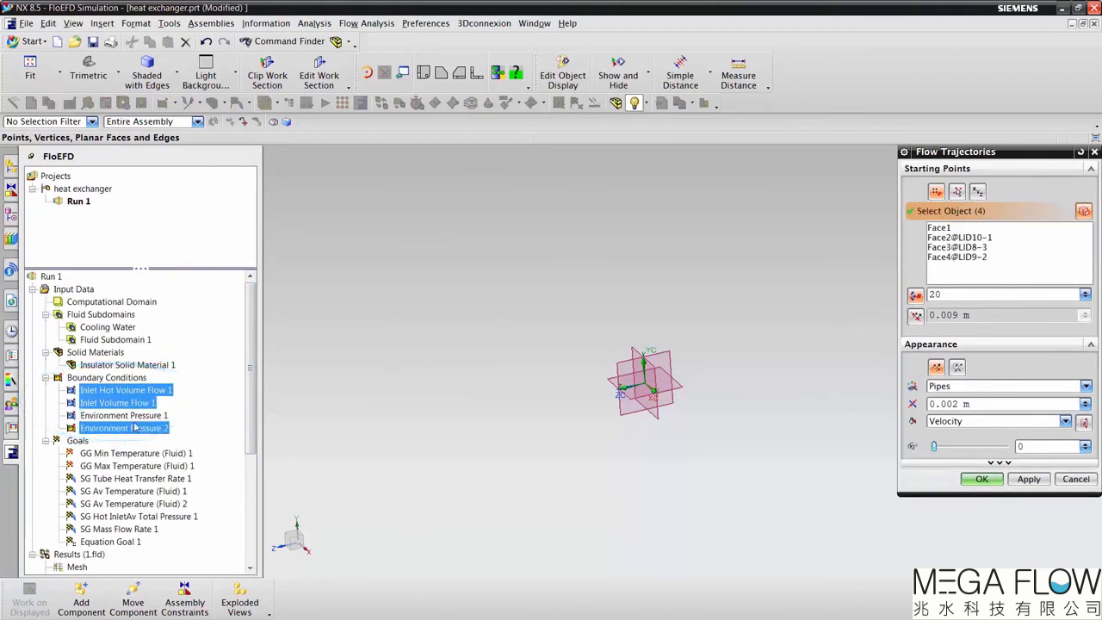
# Step: Set the number of trajectory points to 100 and draw the trajectories as Arrows (flat)
pyautogui.doubleClick(950, 296)
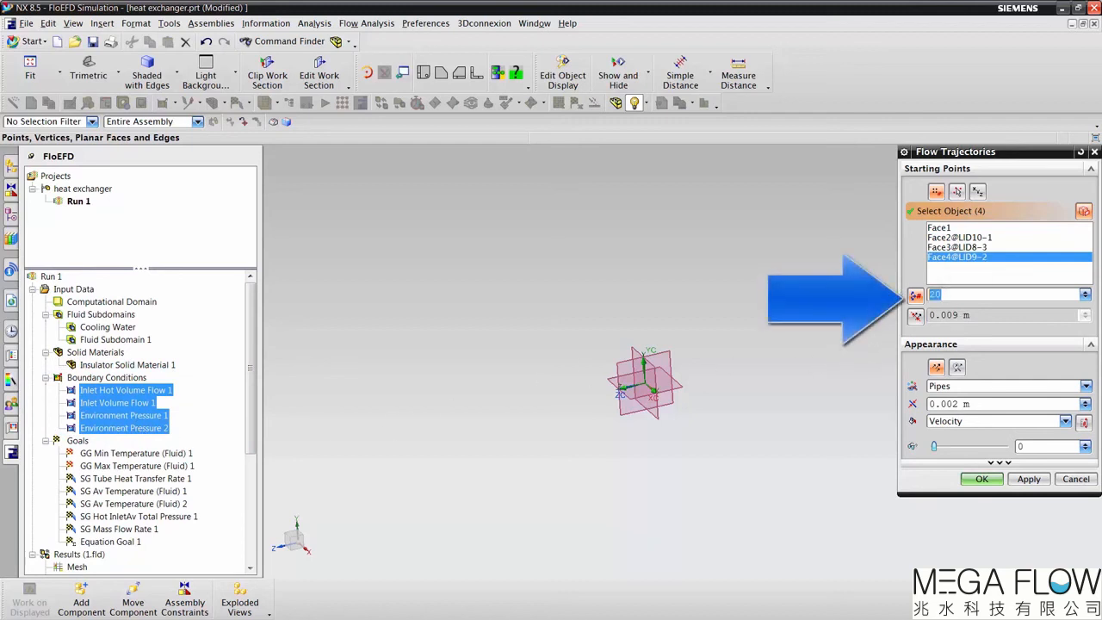
pyautogui.write('100')
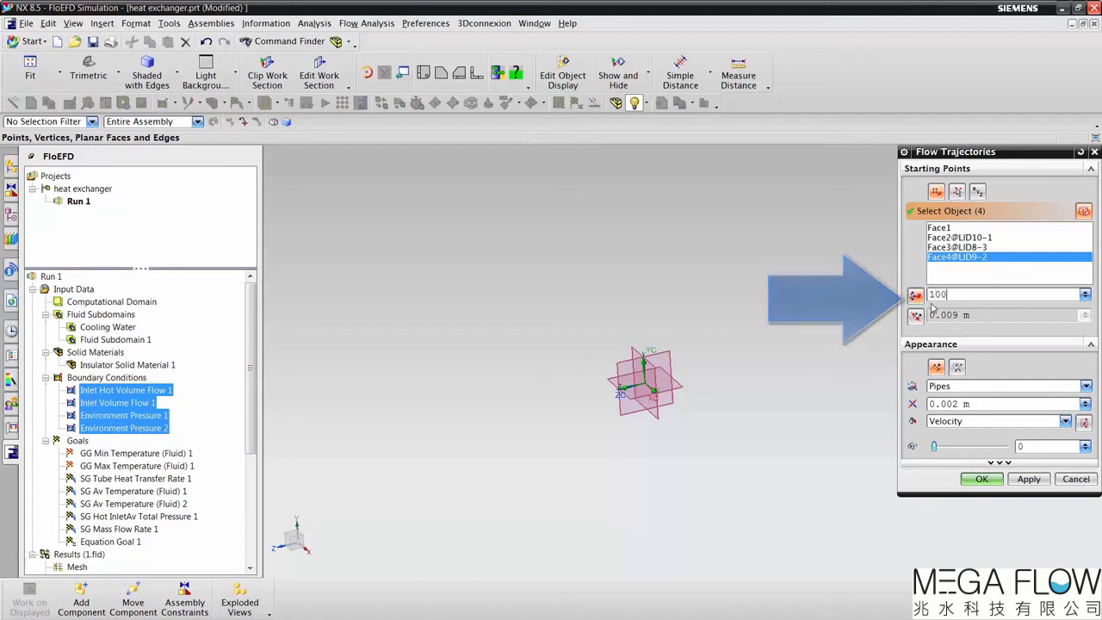
pyautogui.click(969, 387)
pyautogui.click(968, 465)
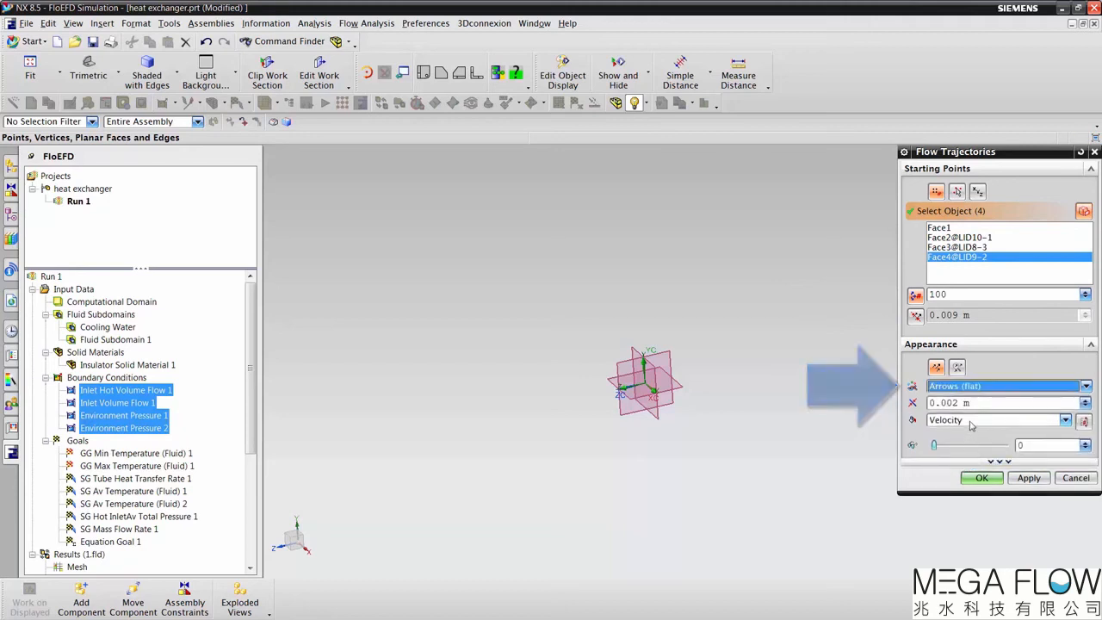
# Step: Reset the trajectories' velocity range to the plot maximum and plot minimum and create the flow trajectories
pyautogui.click(1083, 420)
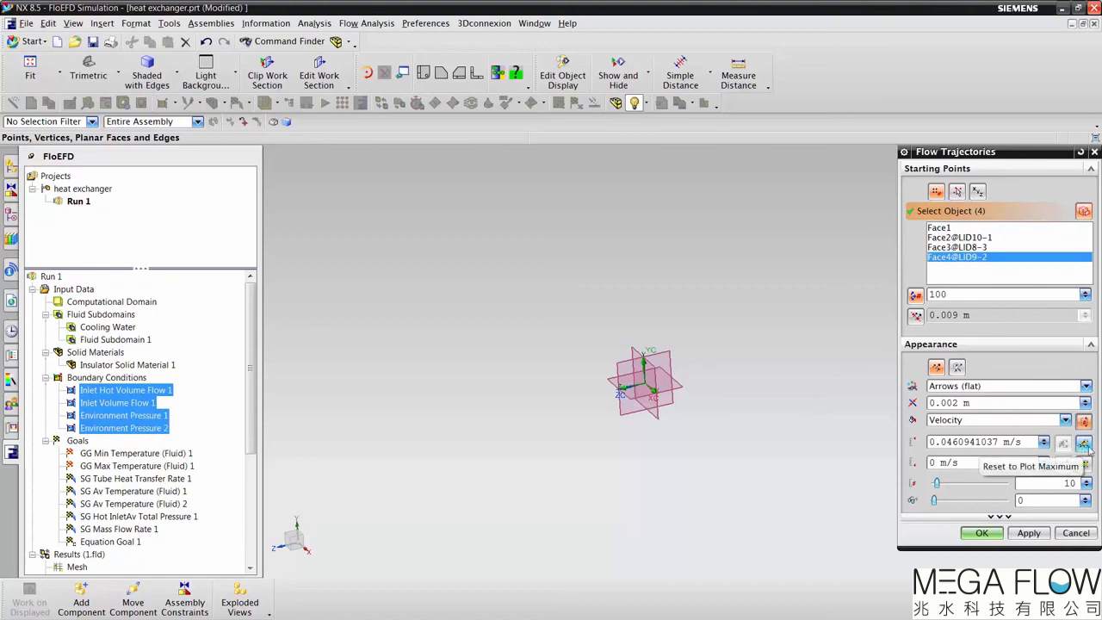
pyautogui.click(1083, 443)
pyautogui.click(1083, 464)
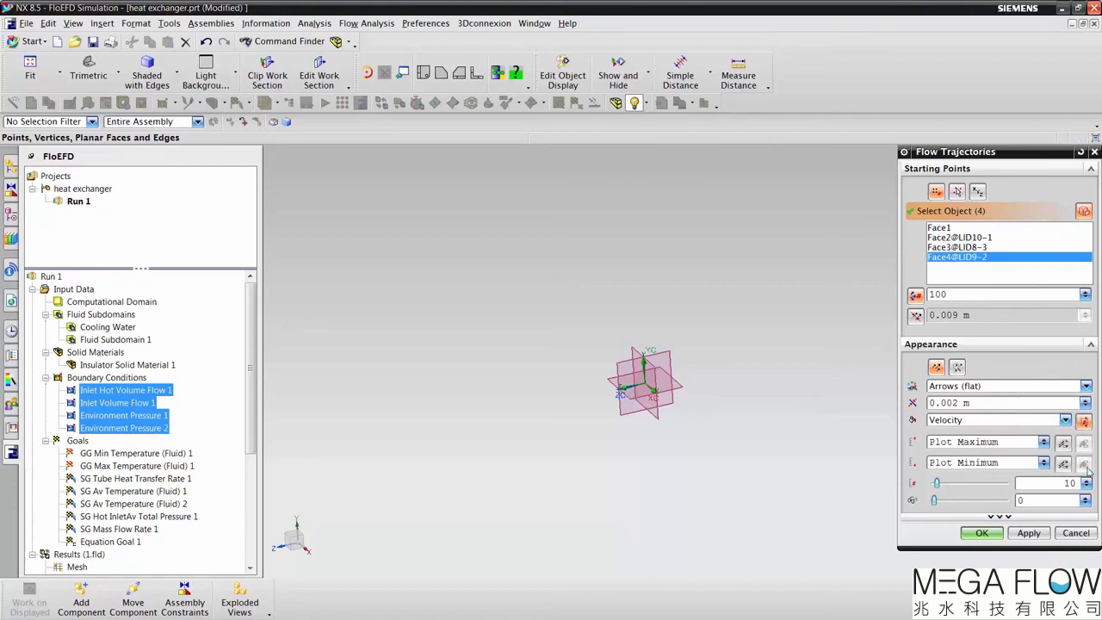
pyautogui.click(1029, 533)
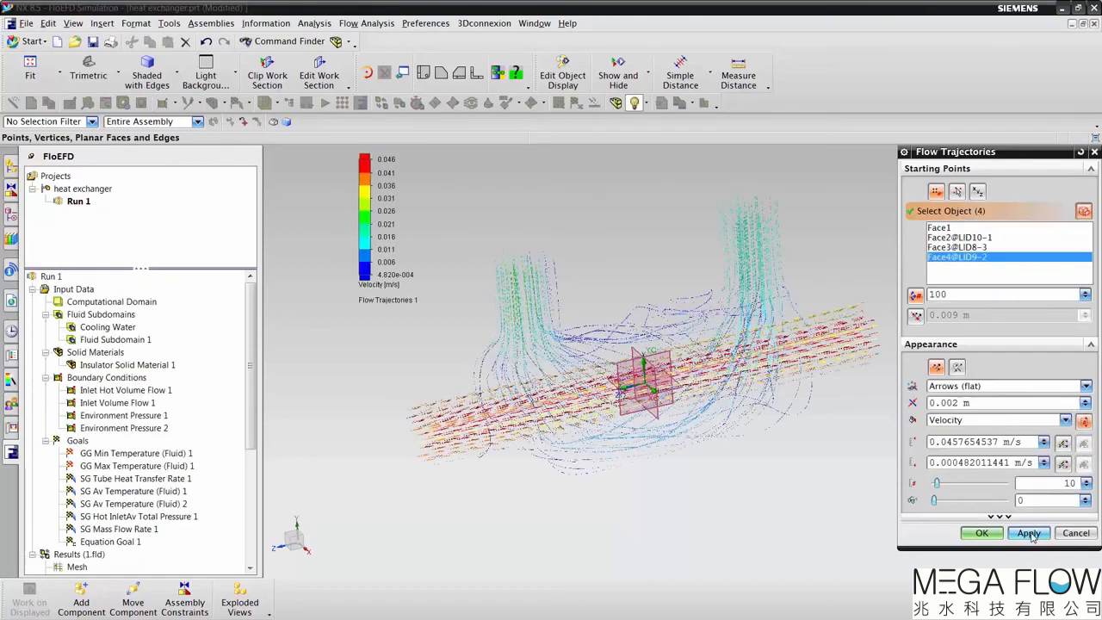
pyautogui.click(983, 533)
# Step: Play the animation of Flow Trajectories 1 to examine the moving flow arrows, and stop it
pyautogui.scroll(5, 509, 435)
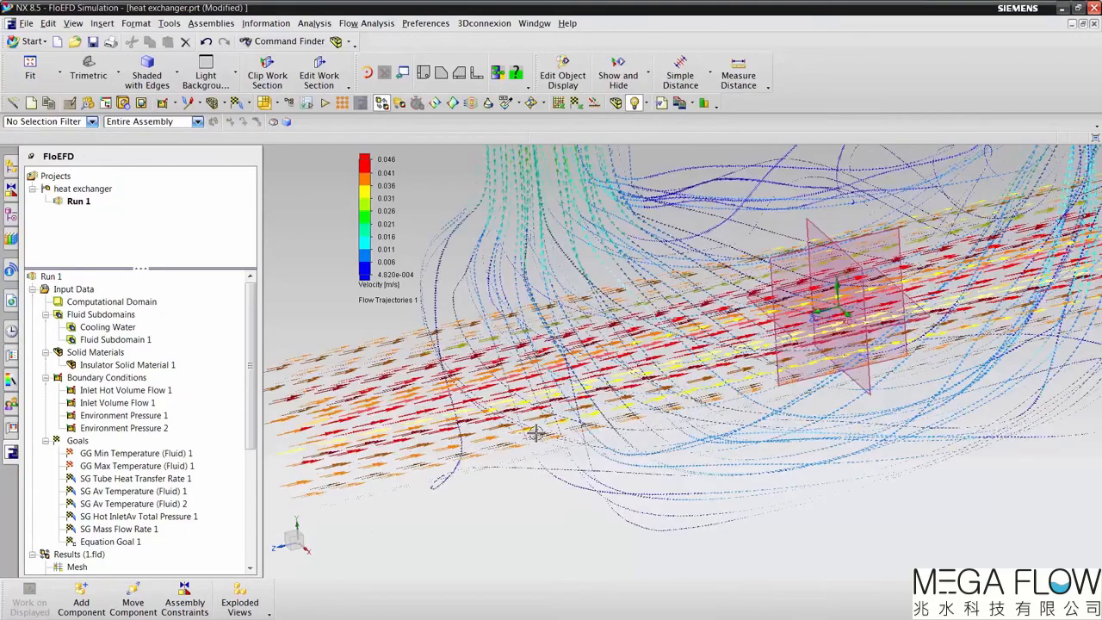
pyautogui.scroll(-2, 644, 484)
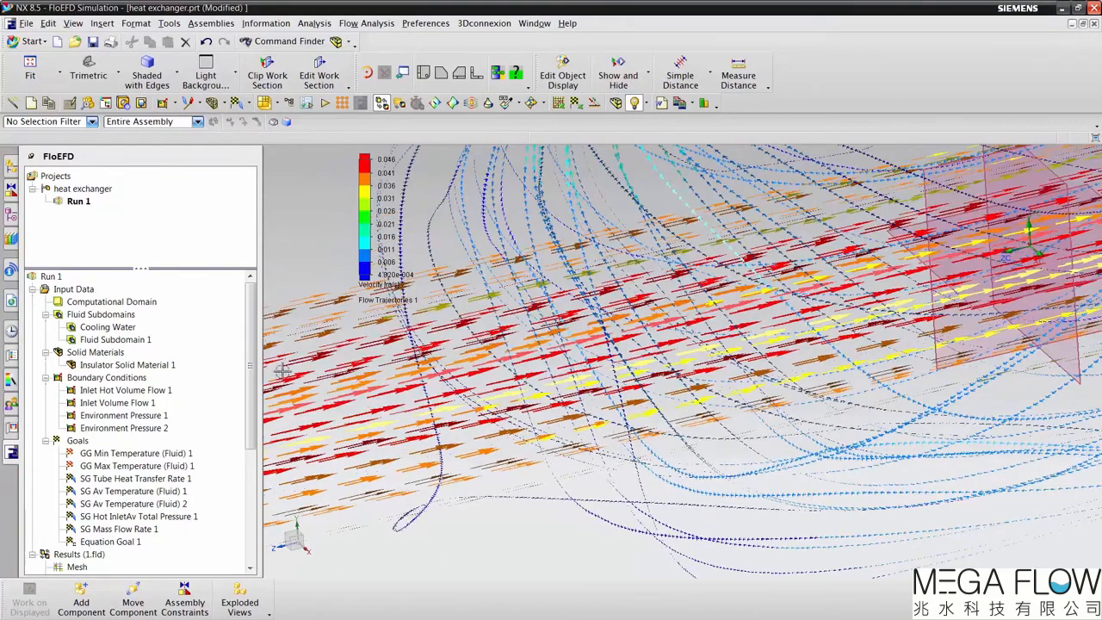
pyautogui.moveTo(250, 371); pyautogui.dragTo(256, 544)
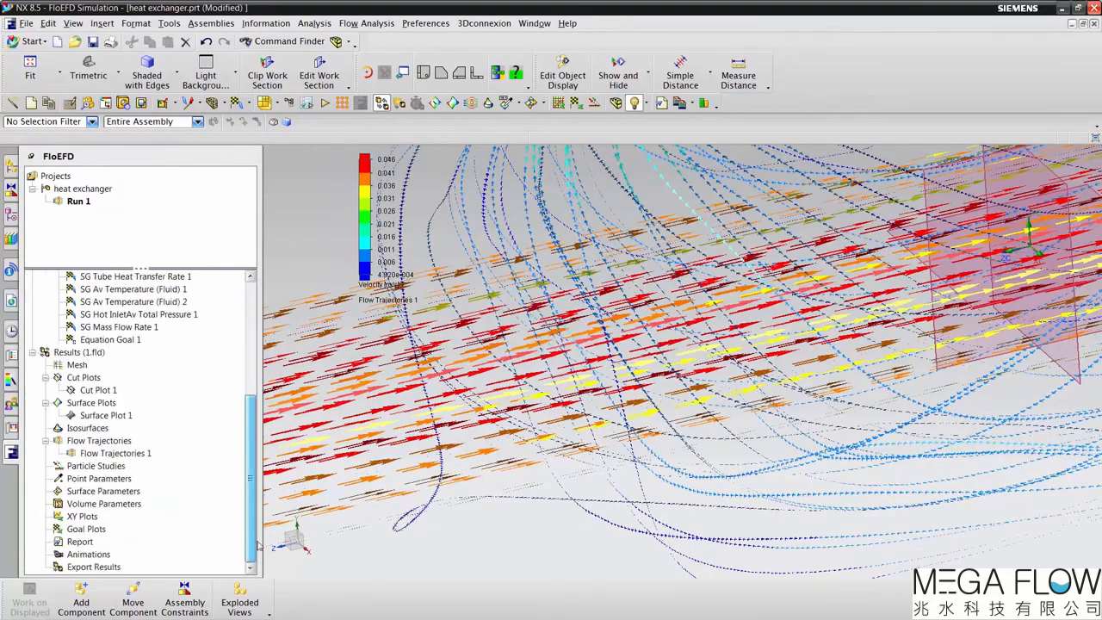
pyautogui.rightClick(98, 454)
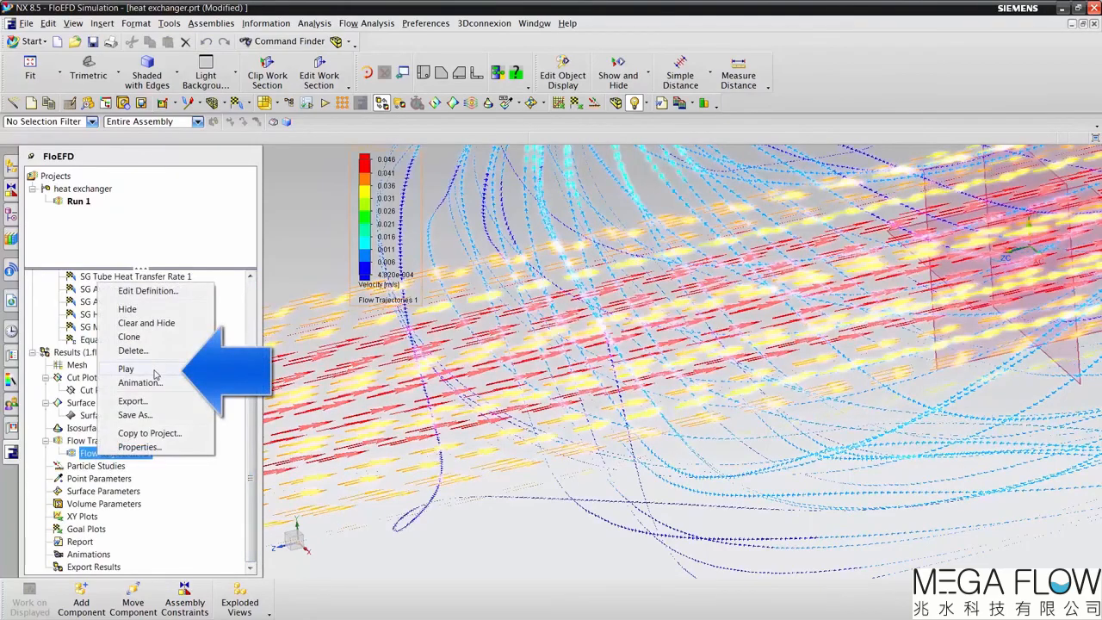
pyautogui.click(155, 373)
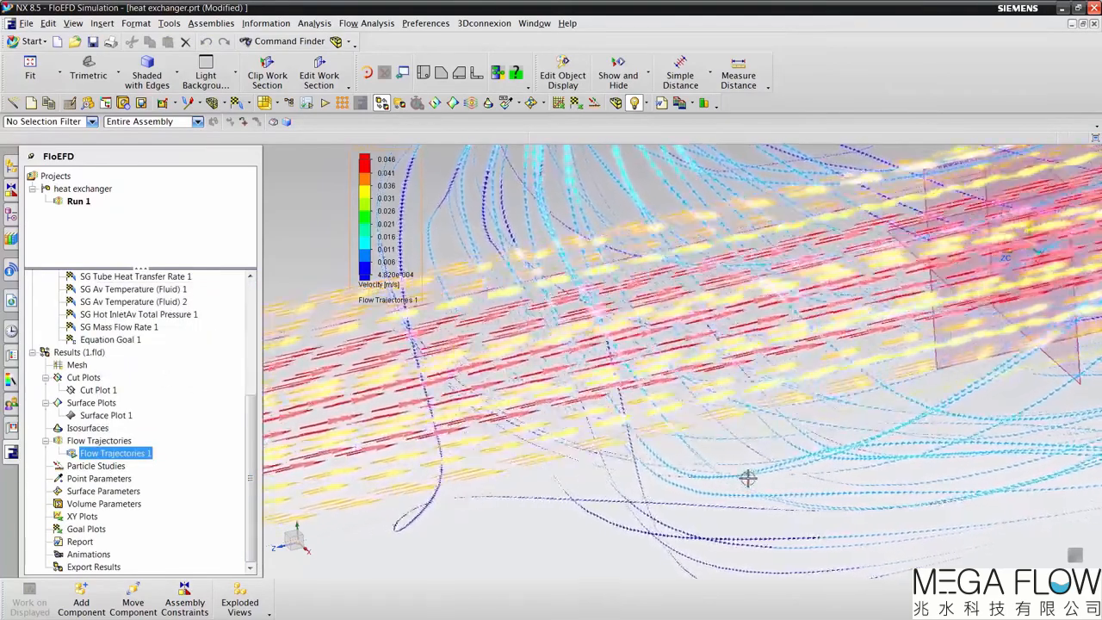
pyautogui.scroll(-4, 749, 479)
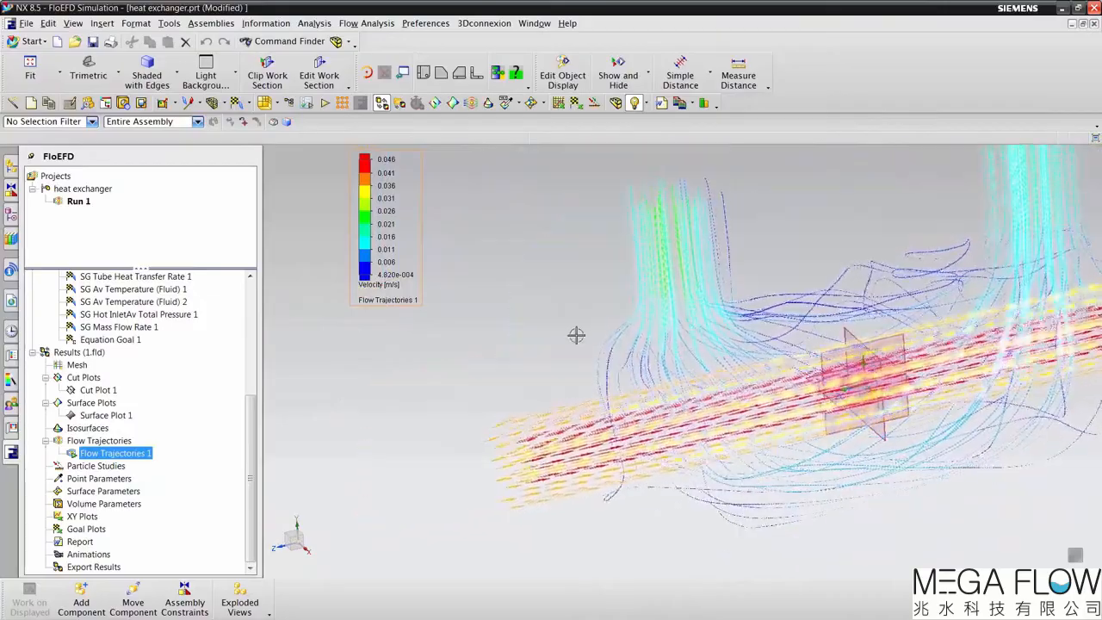
pyautogui.click(564, 332)
pyautogui.keyDown('shift'); pyautogui.moveTo(520, 363); pyautogui.dragTo(470, 365, button='middle'); pyautogui.keyUp('shift')
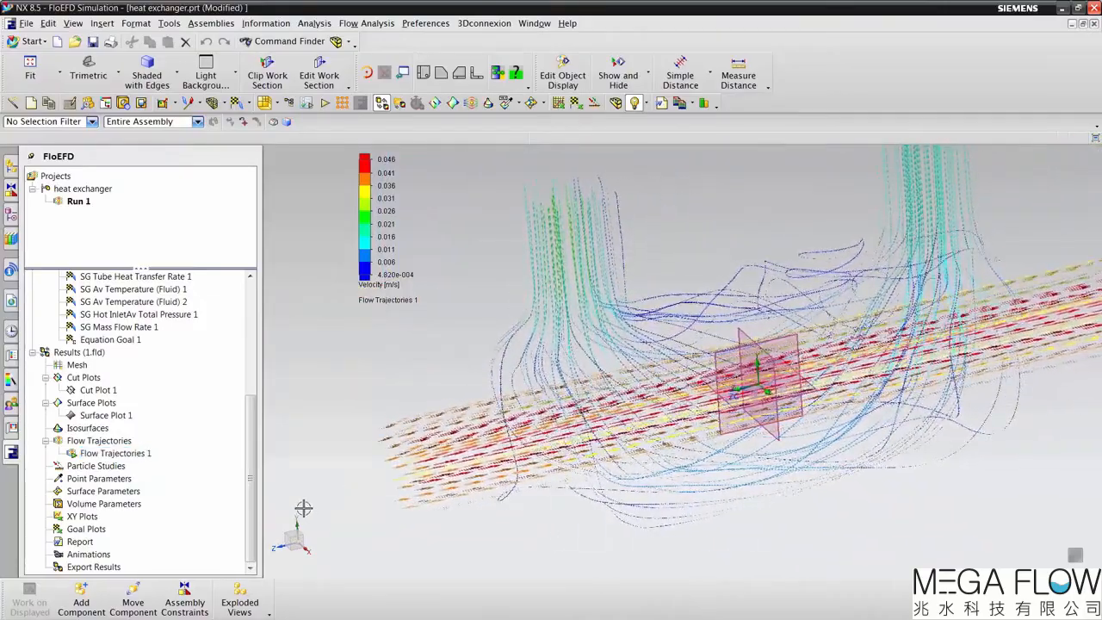
pyautogui.rightClick(138, 454)
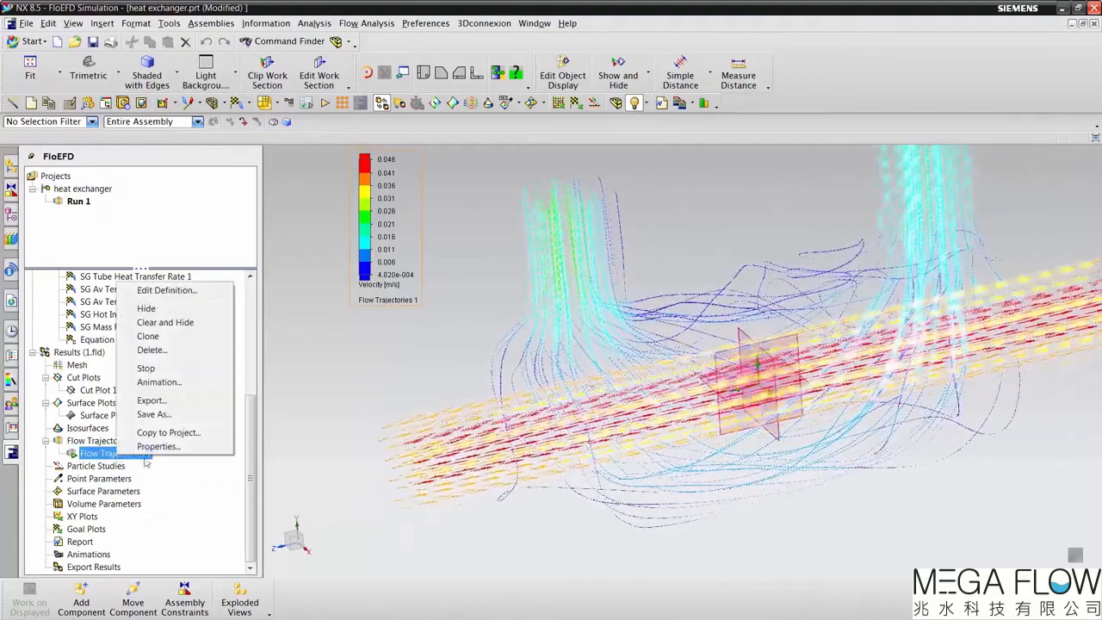
pyautogui.click(253, 420)
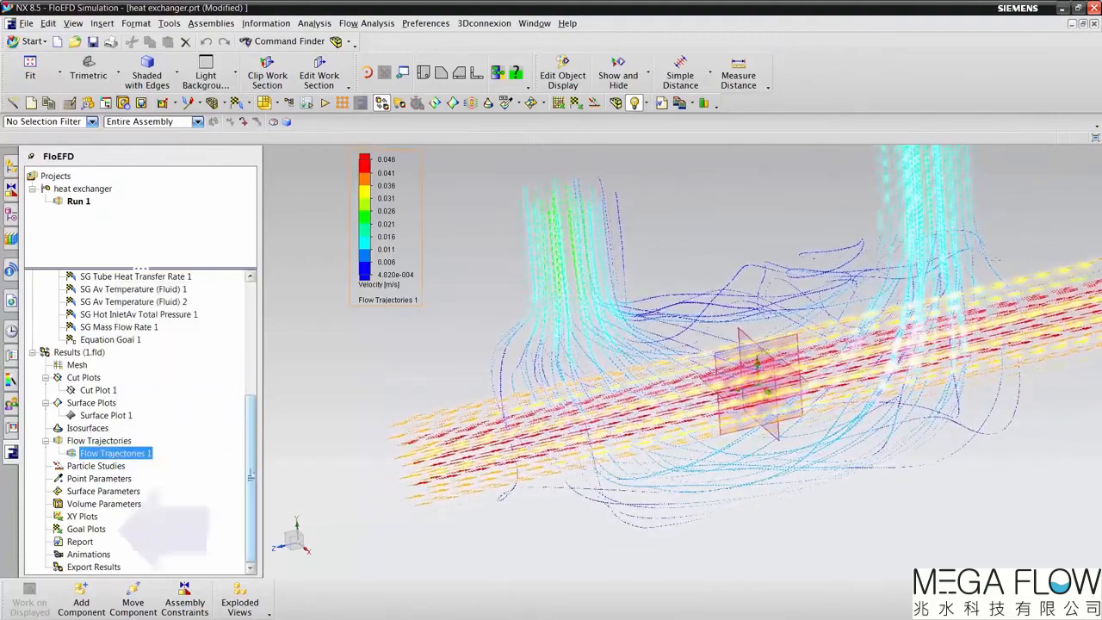
# Step: Insert a goal plot of all goals over iterations, export it to an Excel workbook and confirm the plot
pyautogui.rightClick(88, 534)
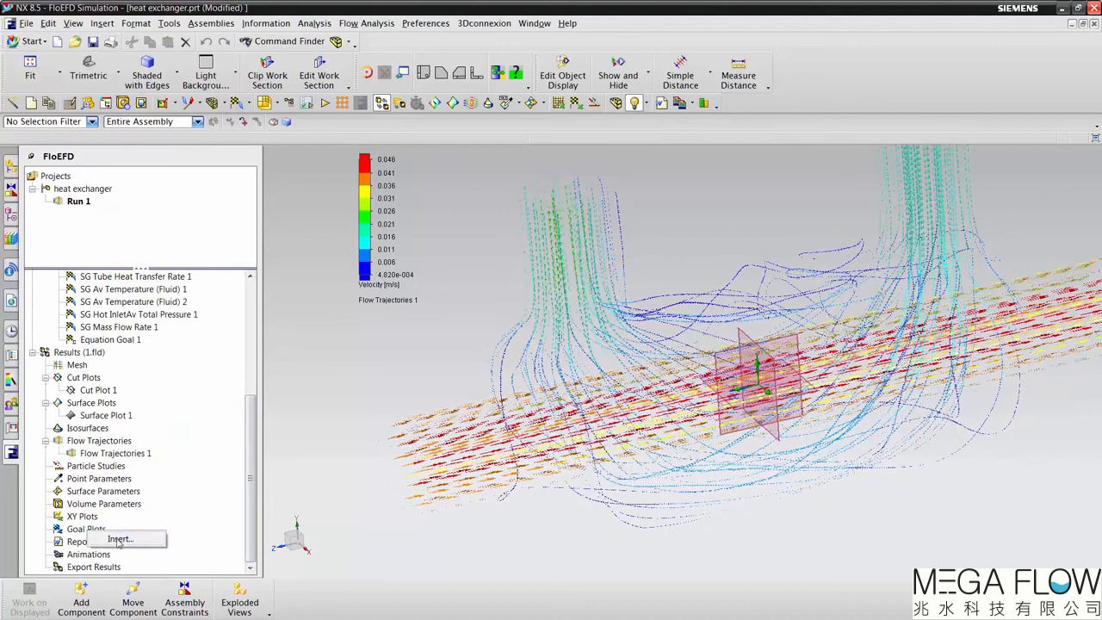
pyautogui.click(118, 538)
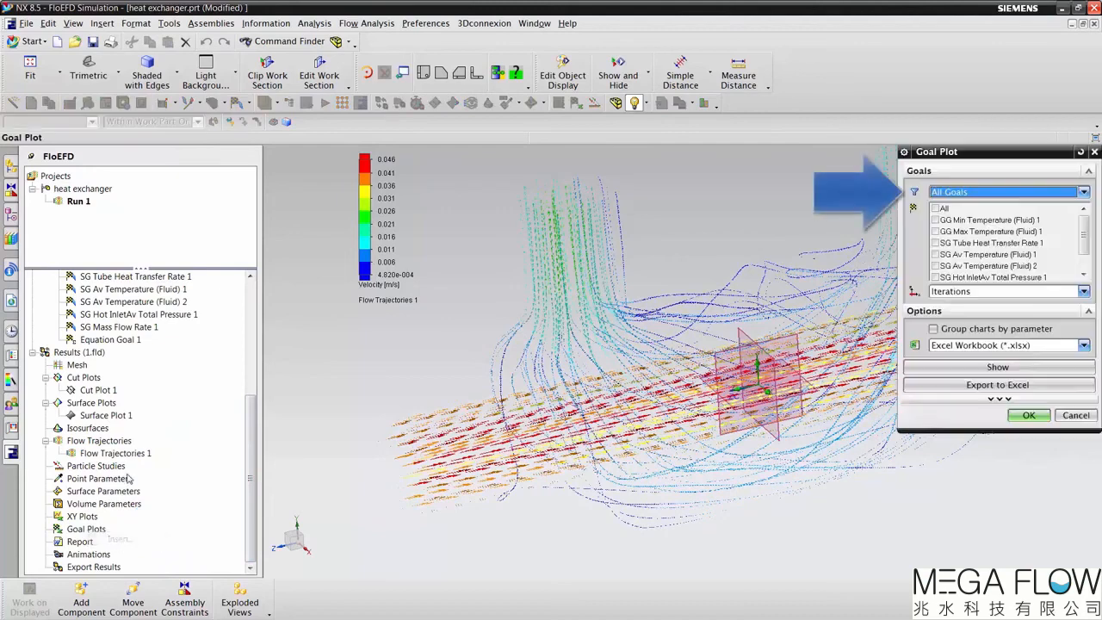
pyautogui.click(935, 209)
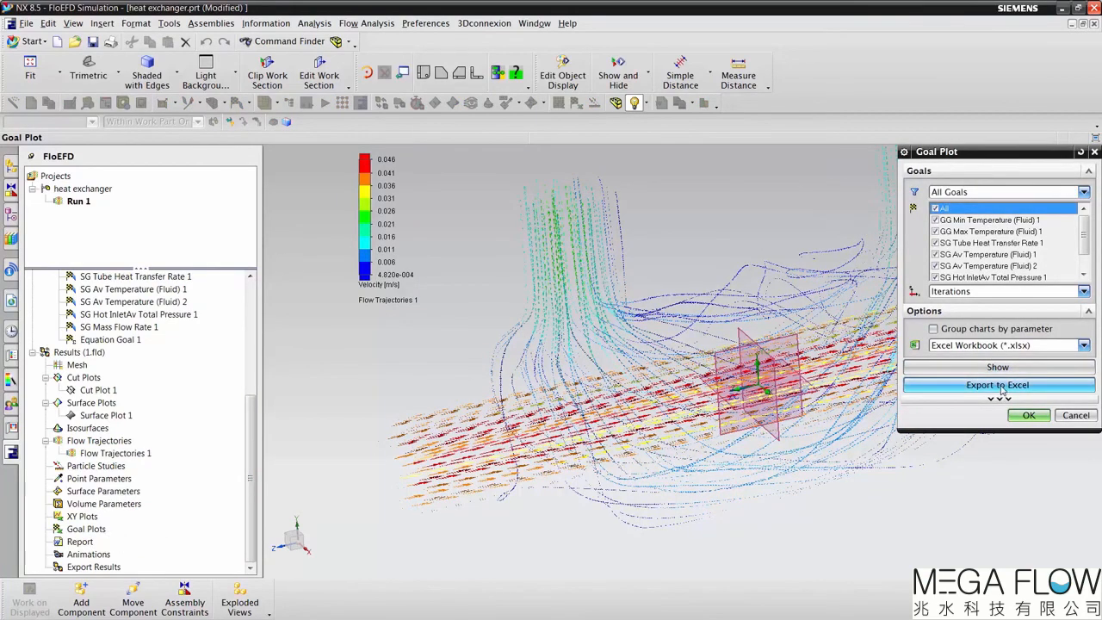
pyautogui.click(999, 384)
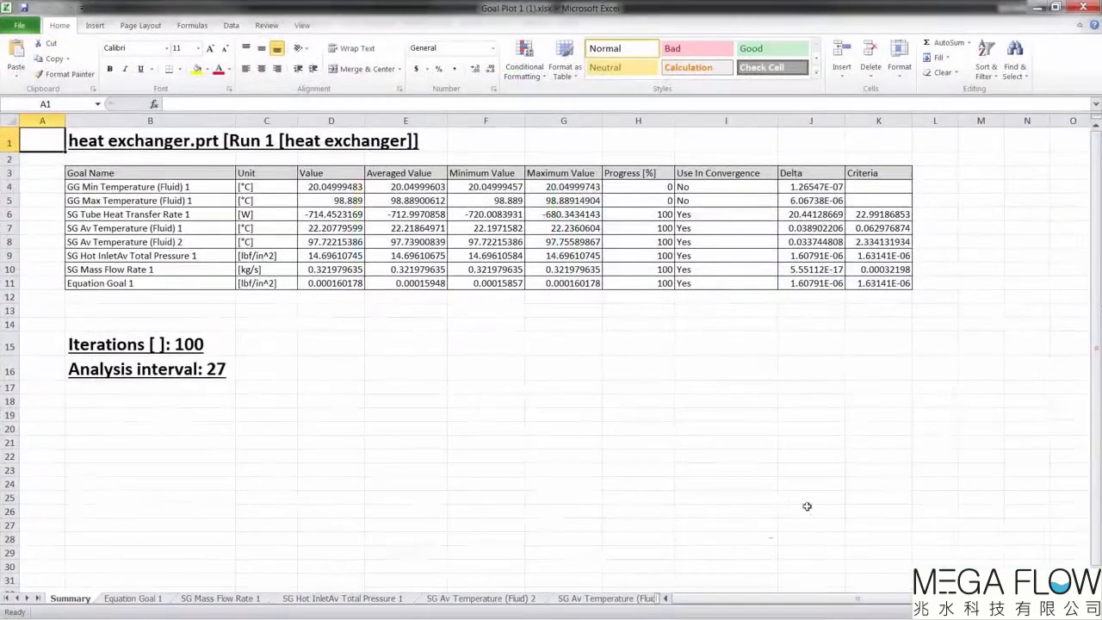
pyautogui.click(1091, 6)
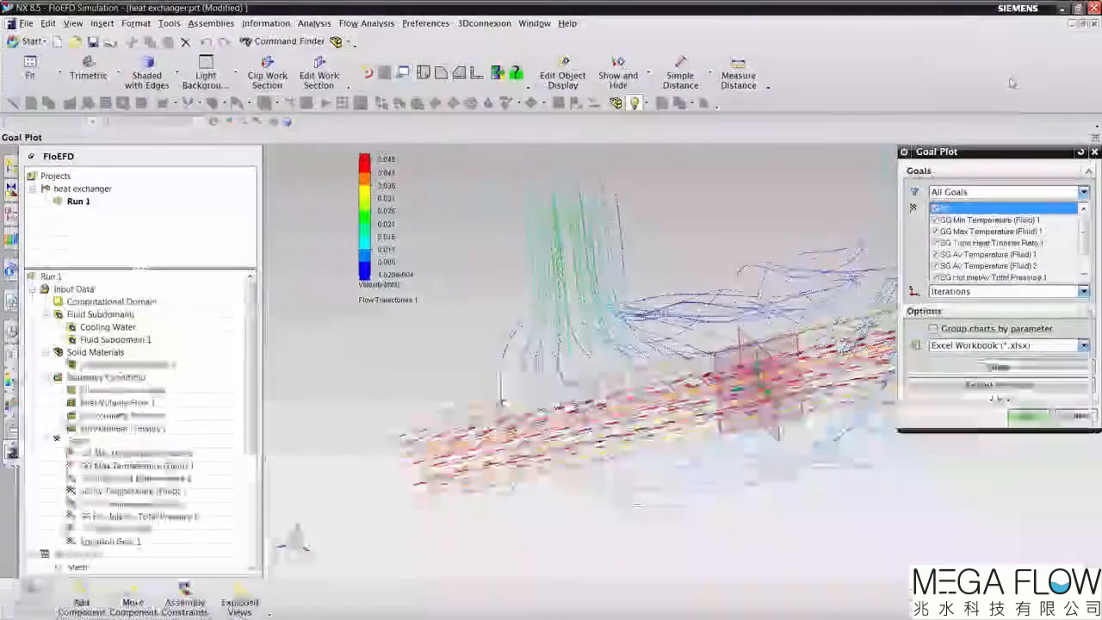
pyautogui.moveTo(251, 356); pyautogui.dragTo(244, 513)
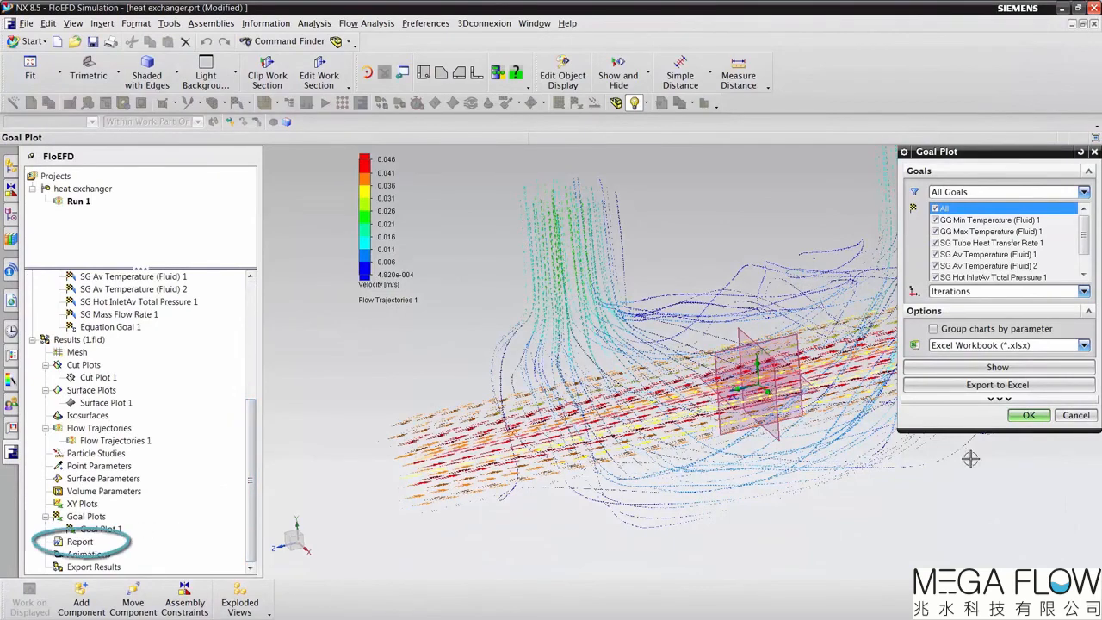
pyautogui.click(1032, 418)
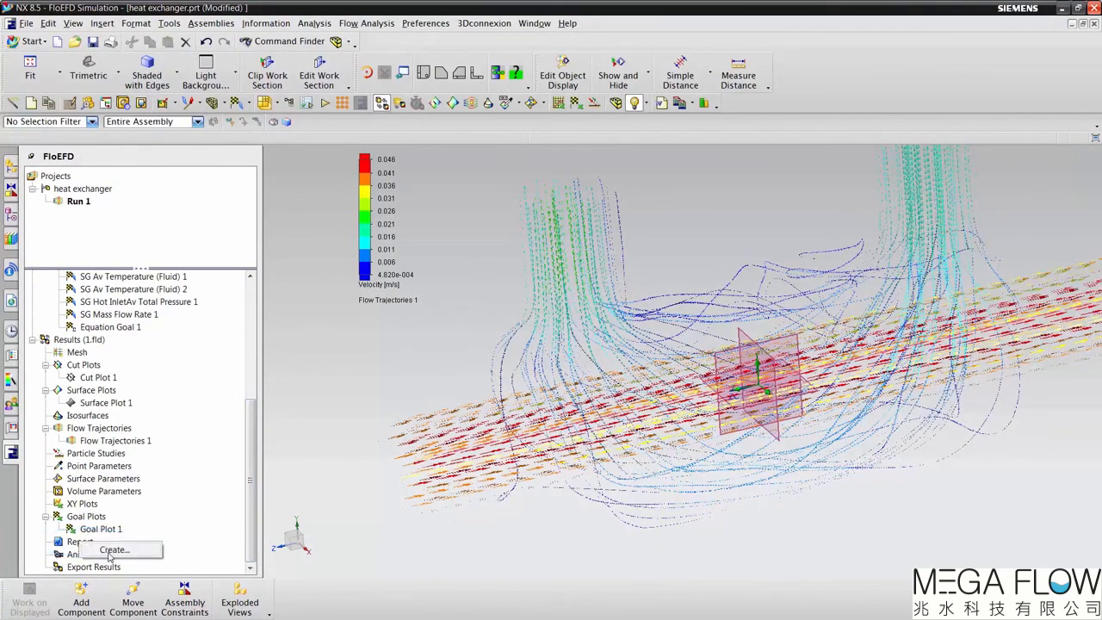
# Step: Create a results report from the Word template idf_fullreport.dotx
pyautogui.click(112, 550)
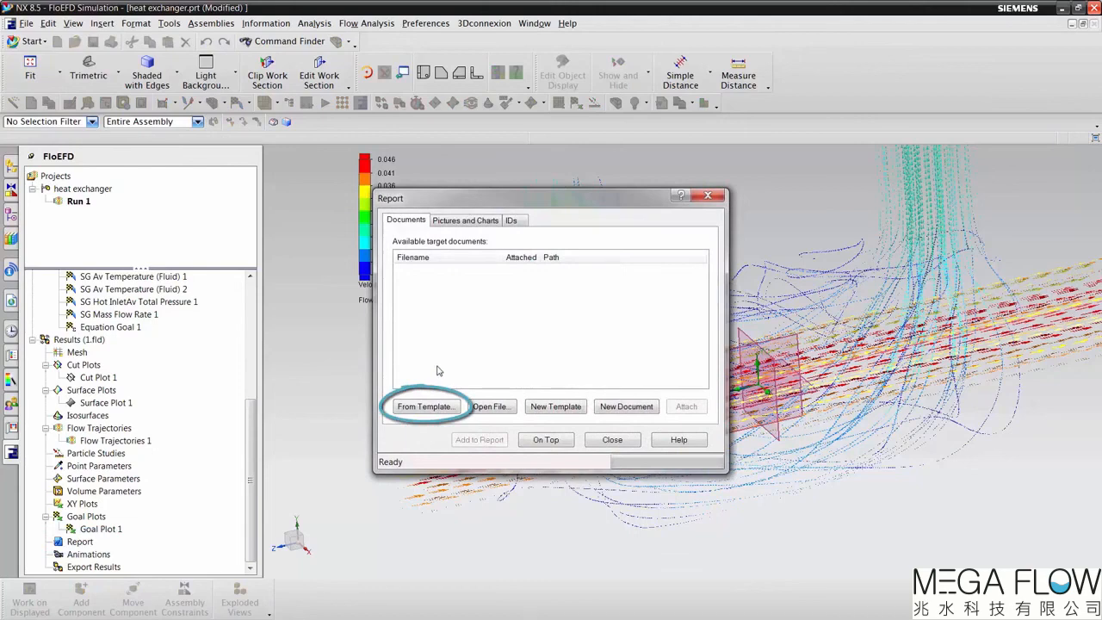
pyautogui.click(425, 408)
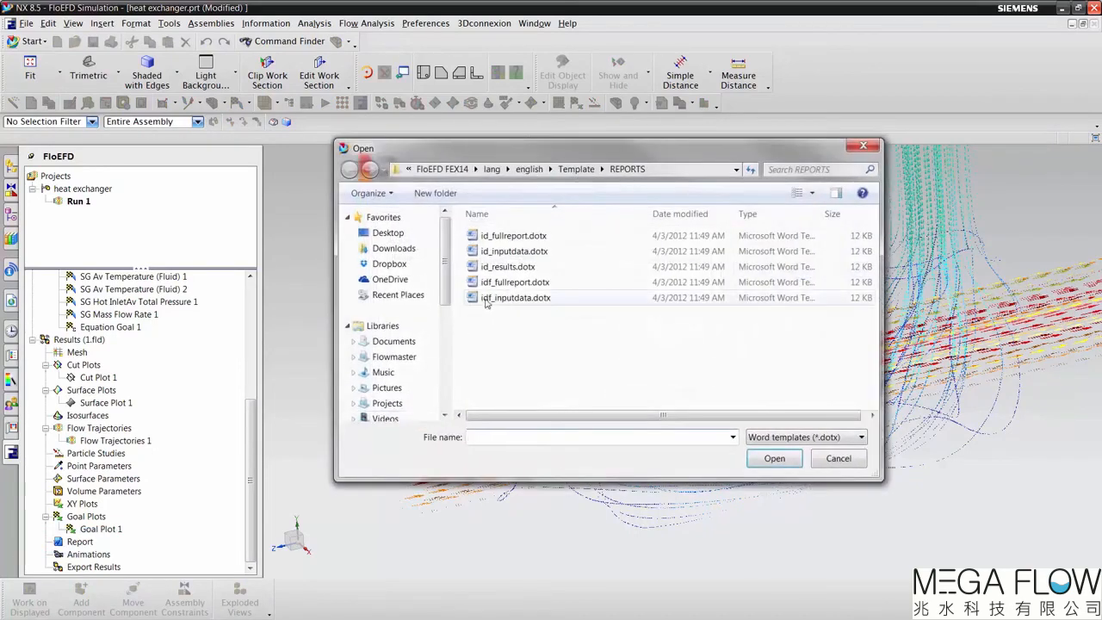
pyautogui.click(515, 283)
pyautogui.click(774, 458)
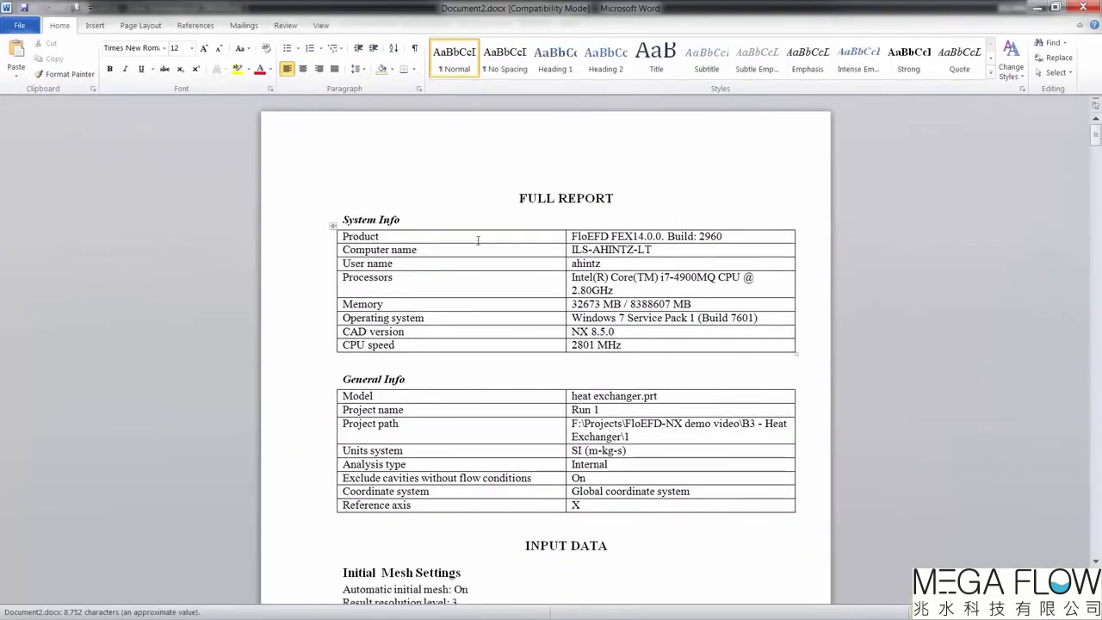
# Step: Examine the full report in Word, from the input data and goals through to the material property charts
pyautogui.scroll(-8, 487, 297)
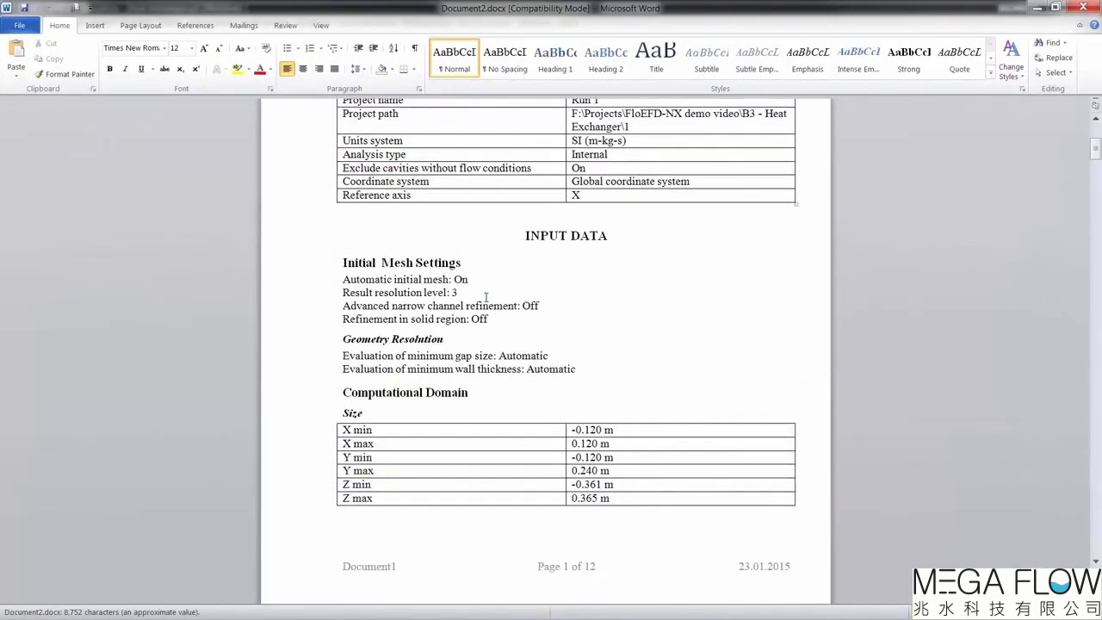
pyautogui.scroll(-20, 486, 297)
pyautogui.scroll(-20, 485, 301)
pyautogui.scroll(-20, 483, 302)
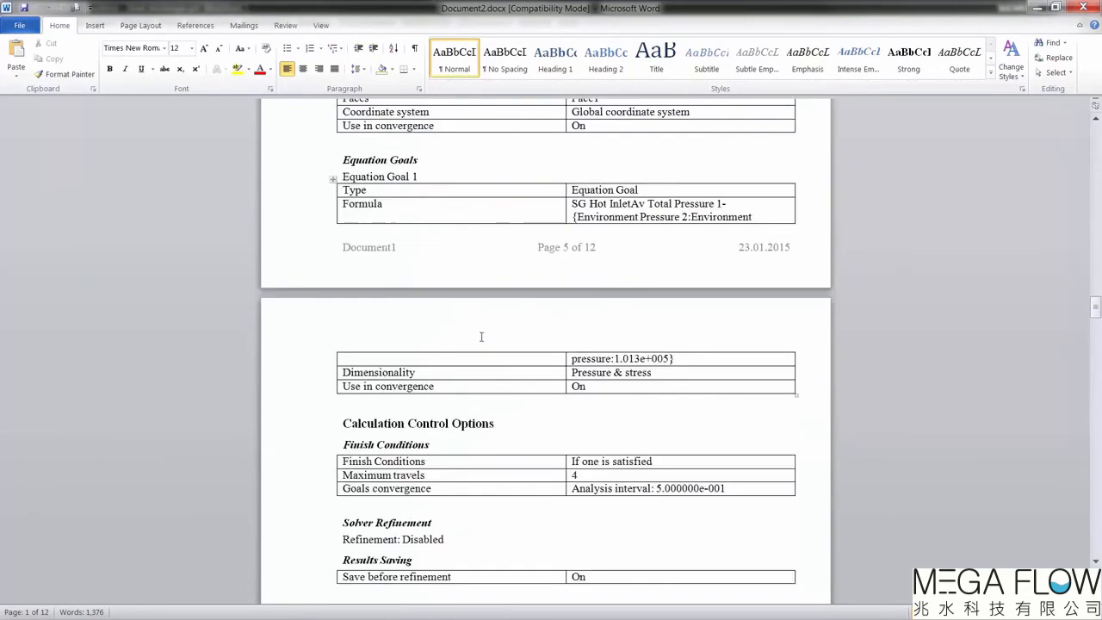
pyautogui.scroll(-20, 482, 336)
pyautogui.scroll(-20, 472, 379)
pyautogui.scroll(-20, 476, 366)
pyautogui.scroll(-15, 482, 351)
pyautogui.scroll(-2, 508, 317)
pyautogui.click(1026, 8)
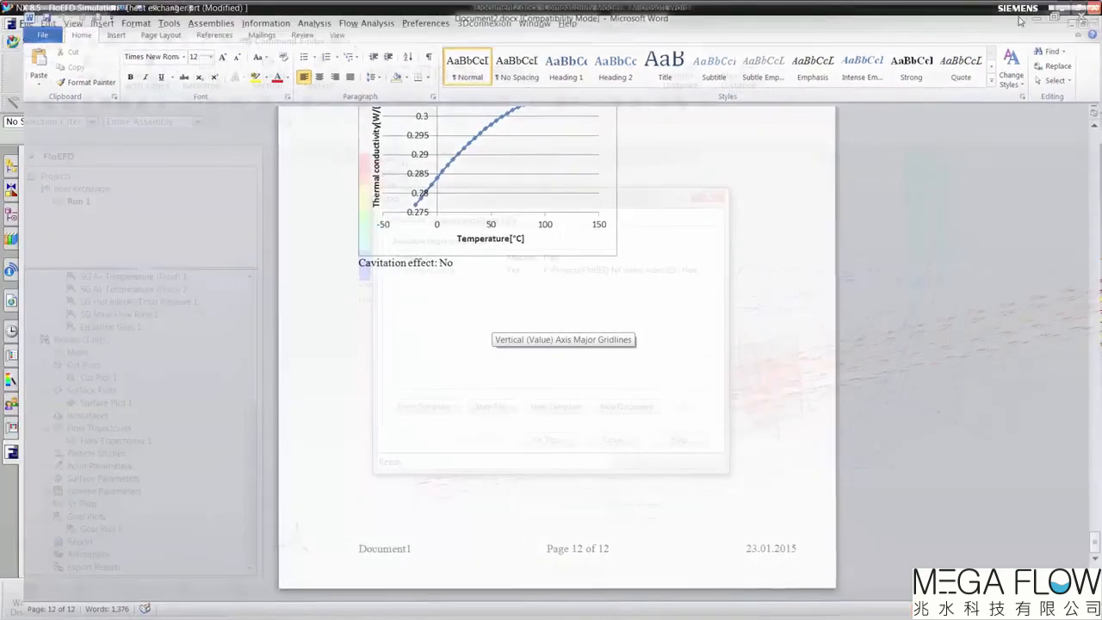
# Step: Add the current image of the flow trajectories to the end of the report and check it in the Word document
pyautogui.click(466, 221)
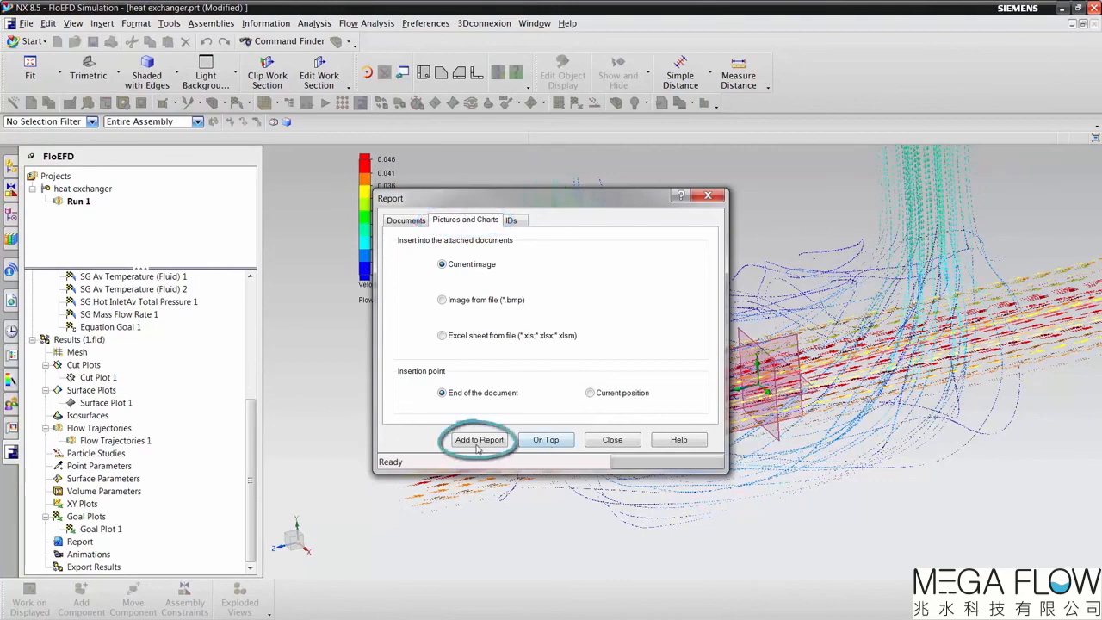
pyautogui.click(477, 445)
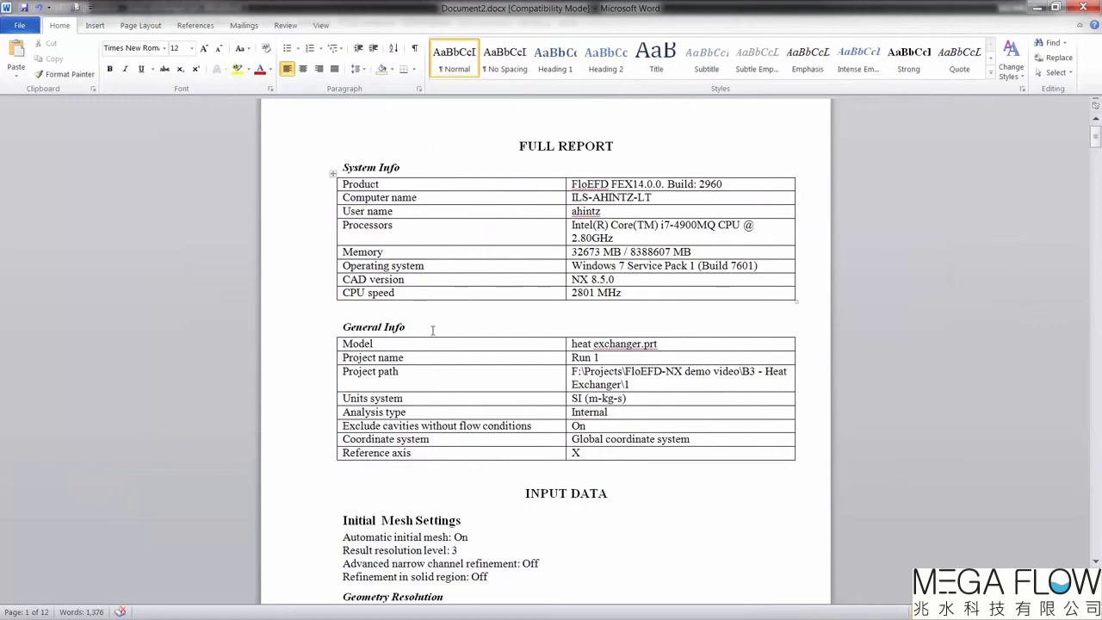
pyautogui.scroll(-5, 432, 329)
pyautogui.moveTo(1096, 150); pyautogui.dragTo(1098, 544)
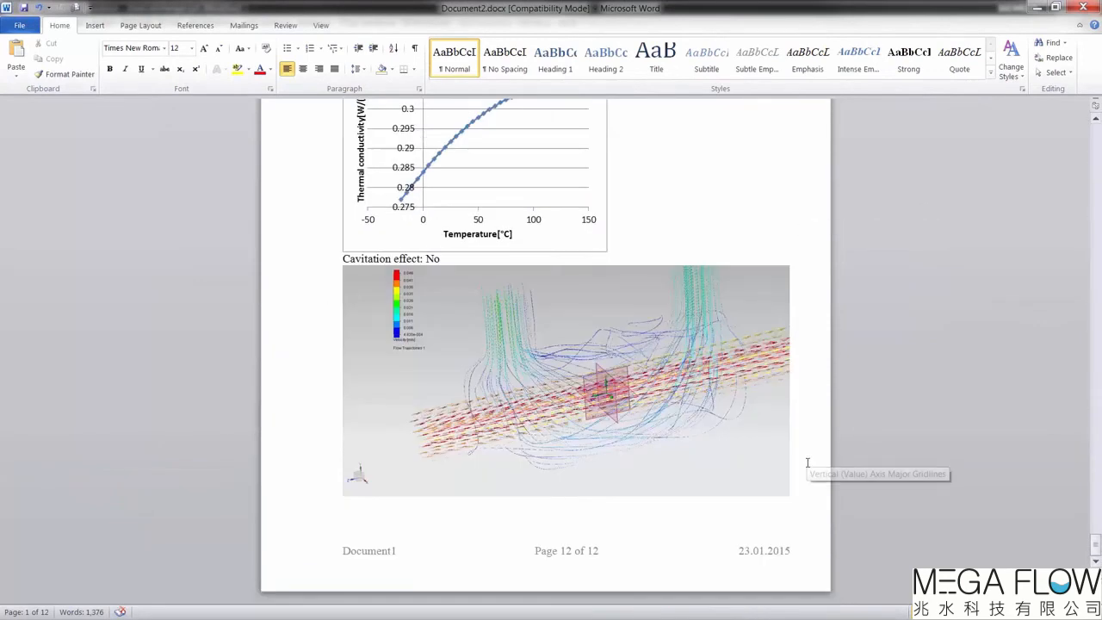